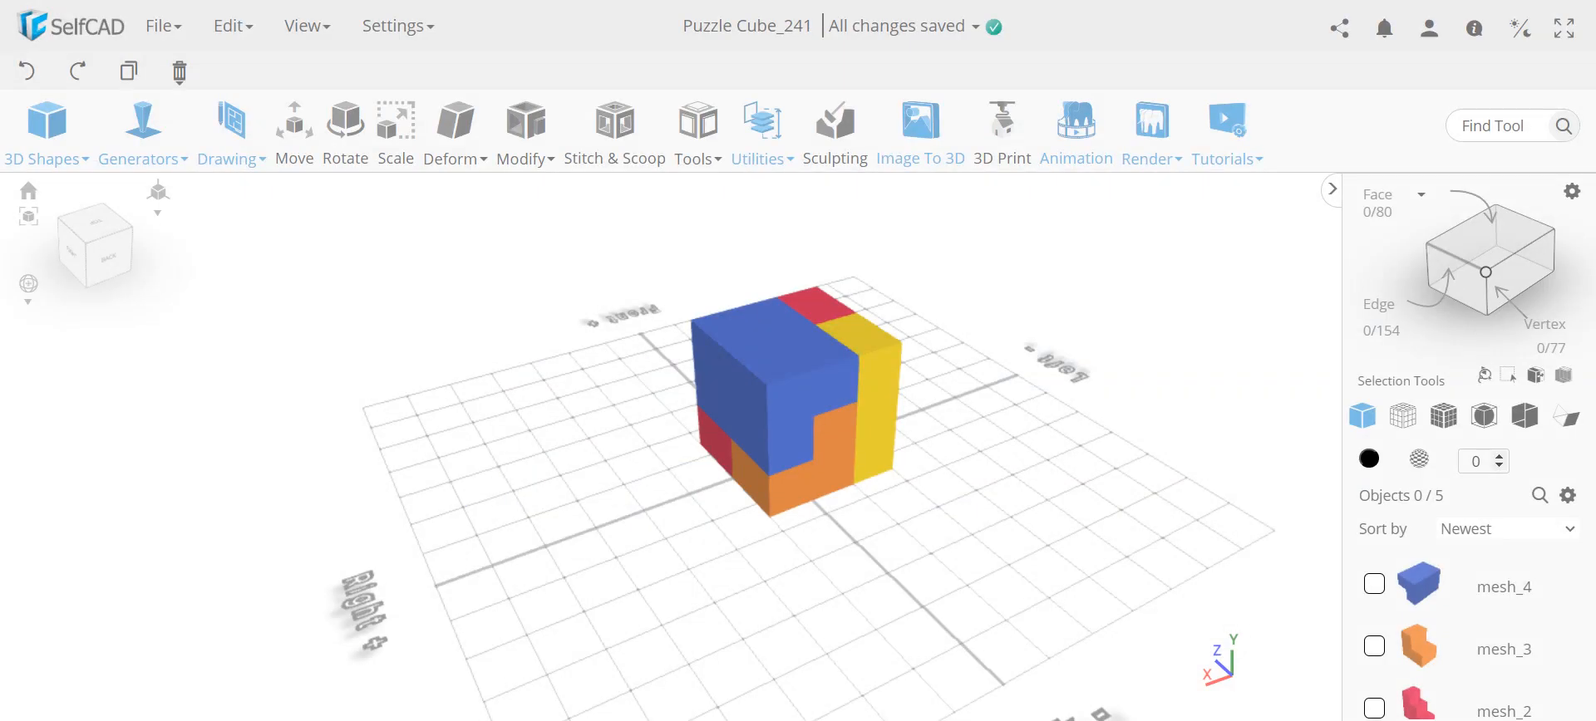
Examine the finished multicoloured puzzle cube from several sides
right_drag(865, 489, 838, 429)
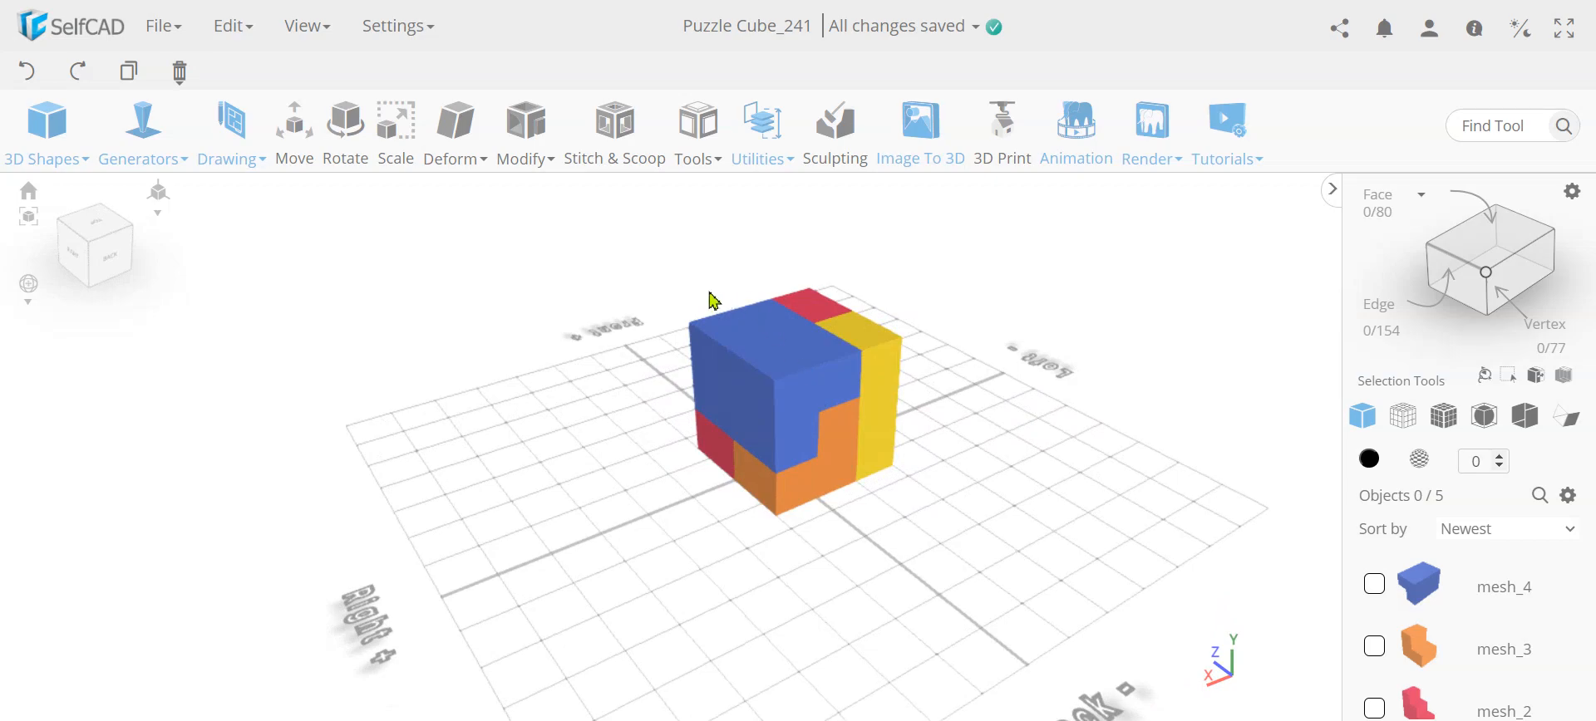
right_drag(850, 489, 829, 359)
right_drag(791, 489, 453, 484)
right_drag(781, 340, 746, 333)
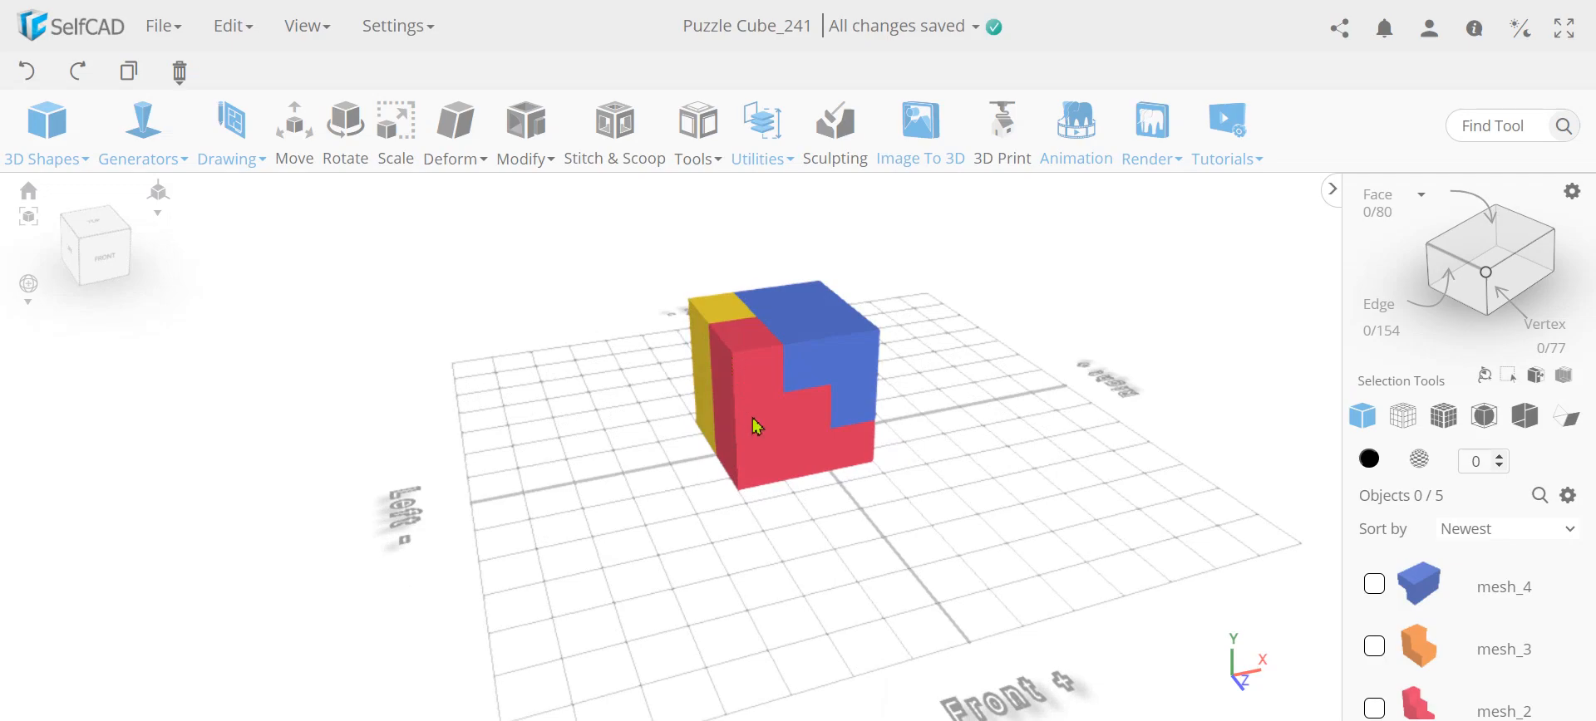
right_drag(772, 461, 958, 449)
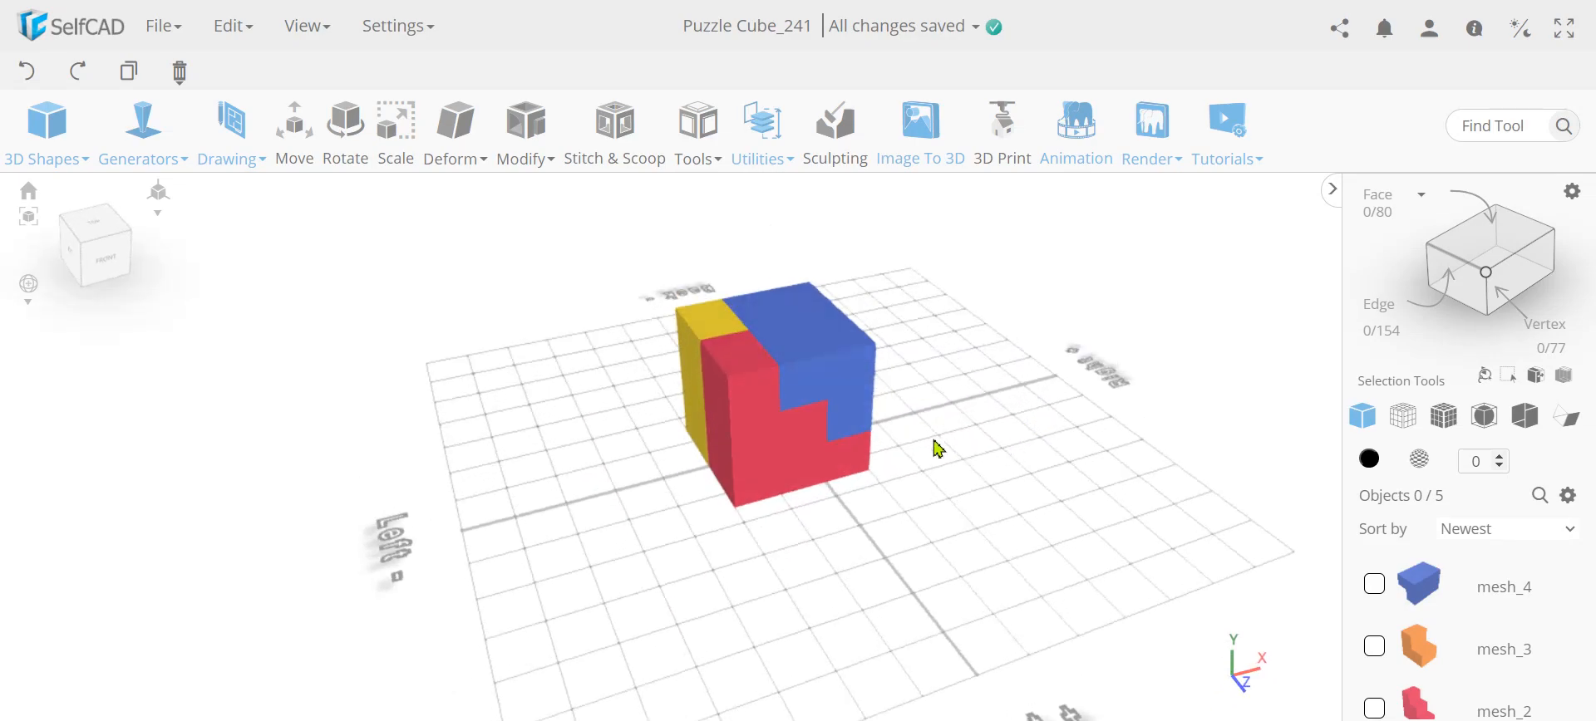
right_drag(808, 410, 828, 464)
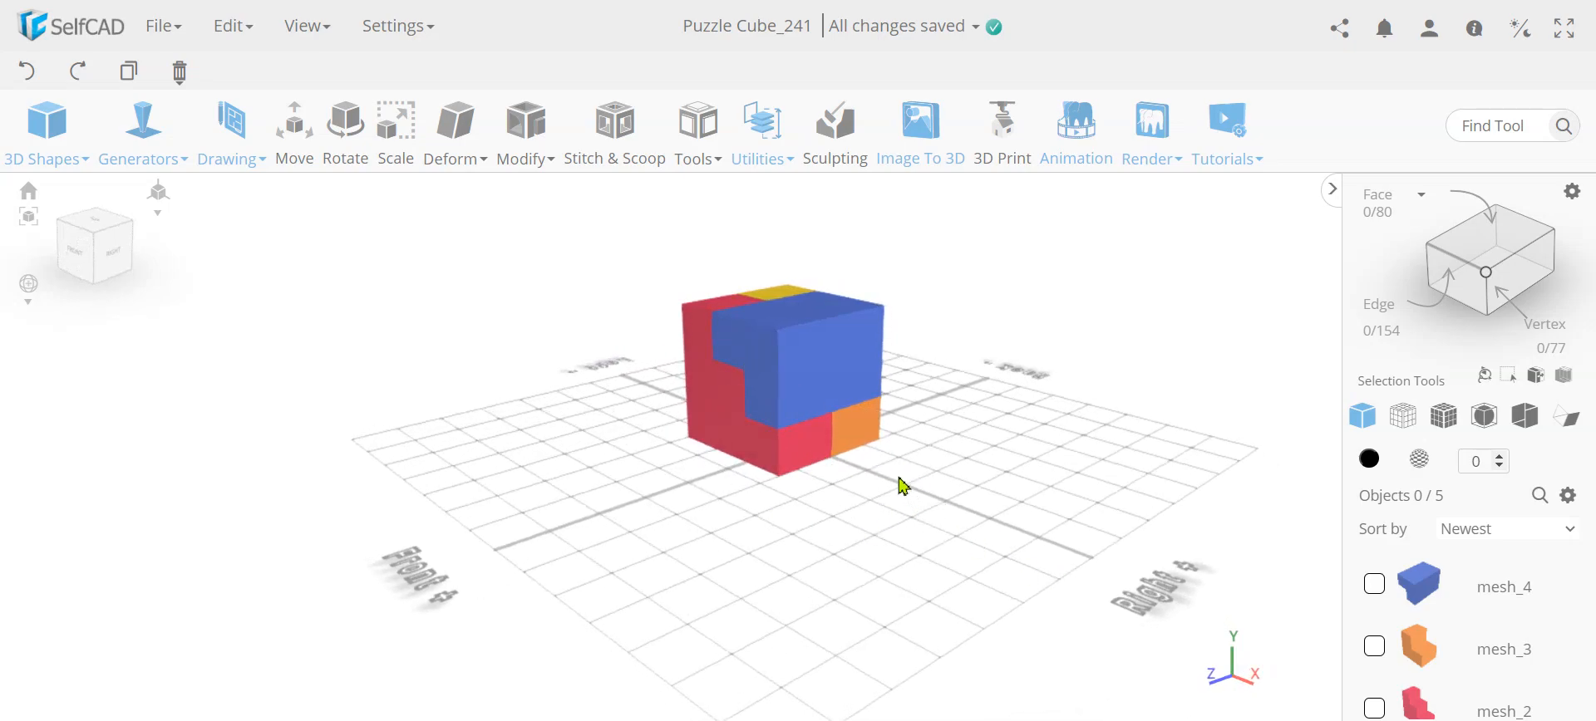
click(1242, 157)
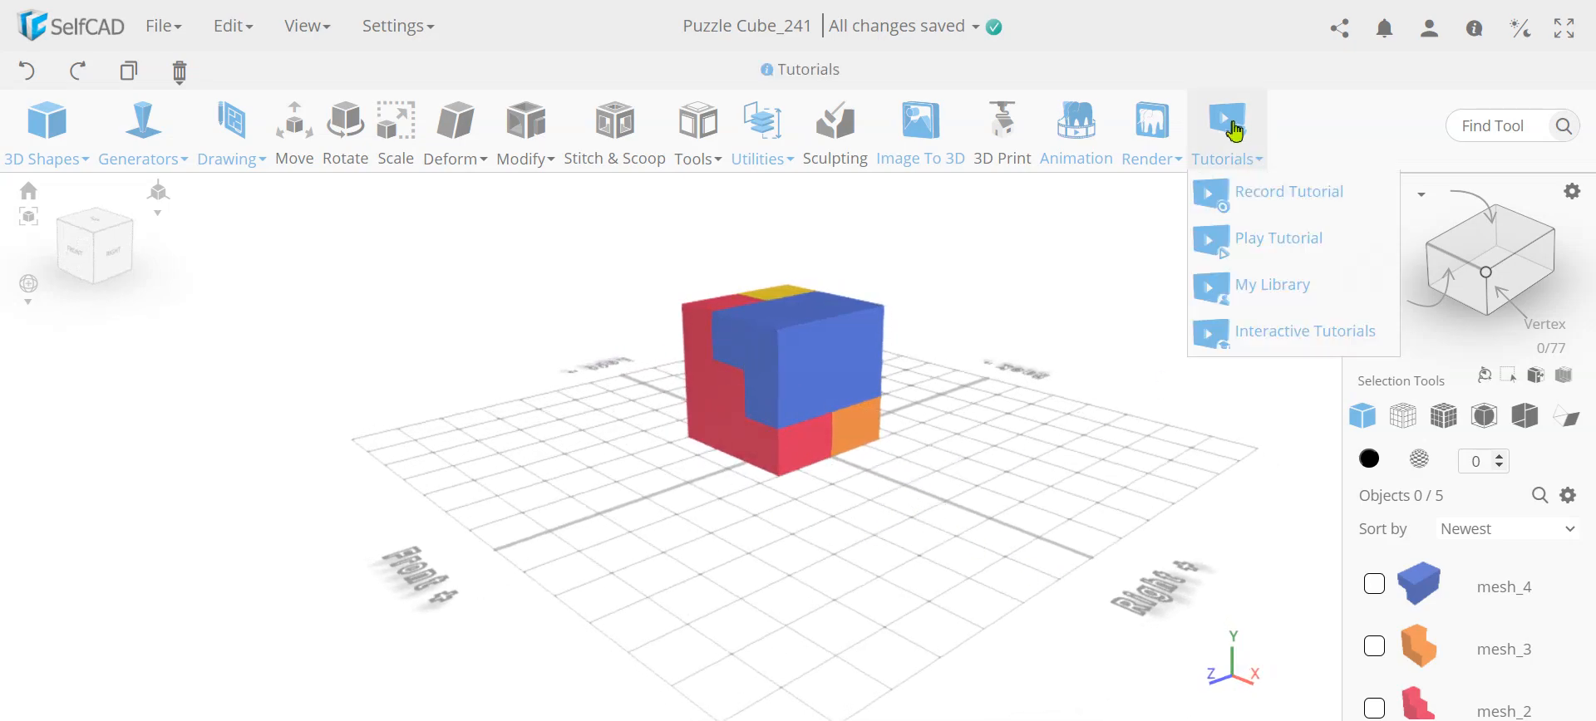
click(1279, 197)
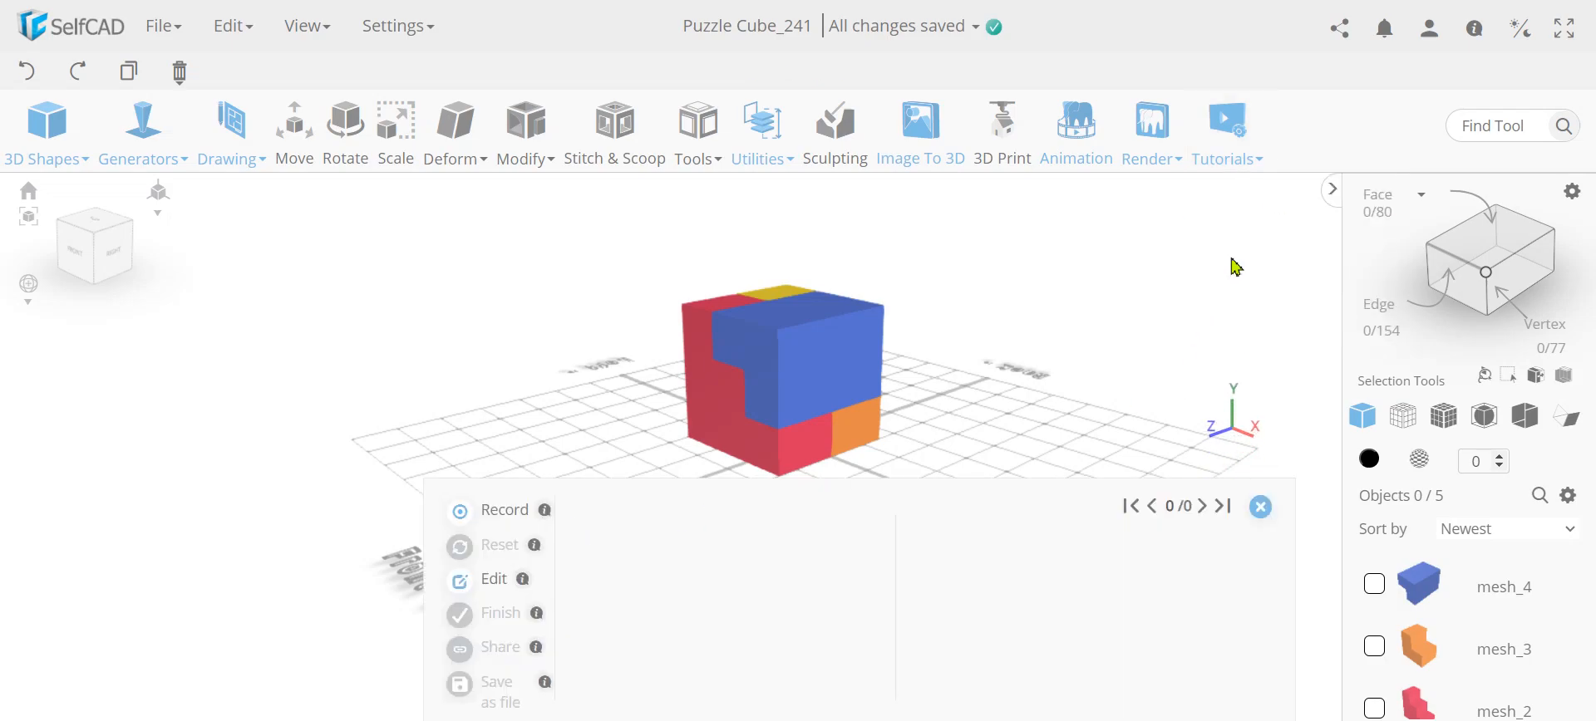
click(1259, 509)
Load Puzzle Cube.json for tutorial playback, agreeing to remove all objects from the scene, and start the tutorial
click(1227, 128)
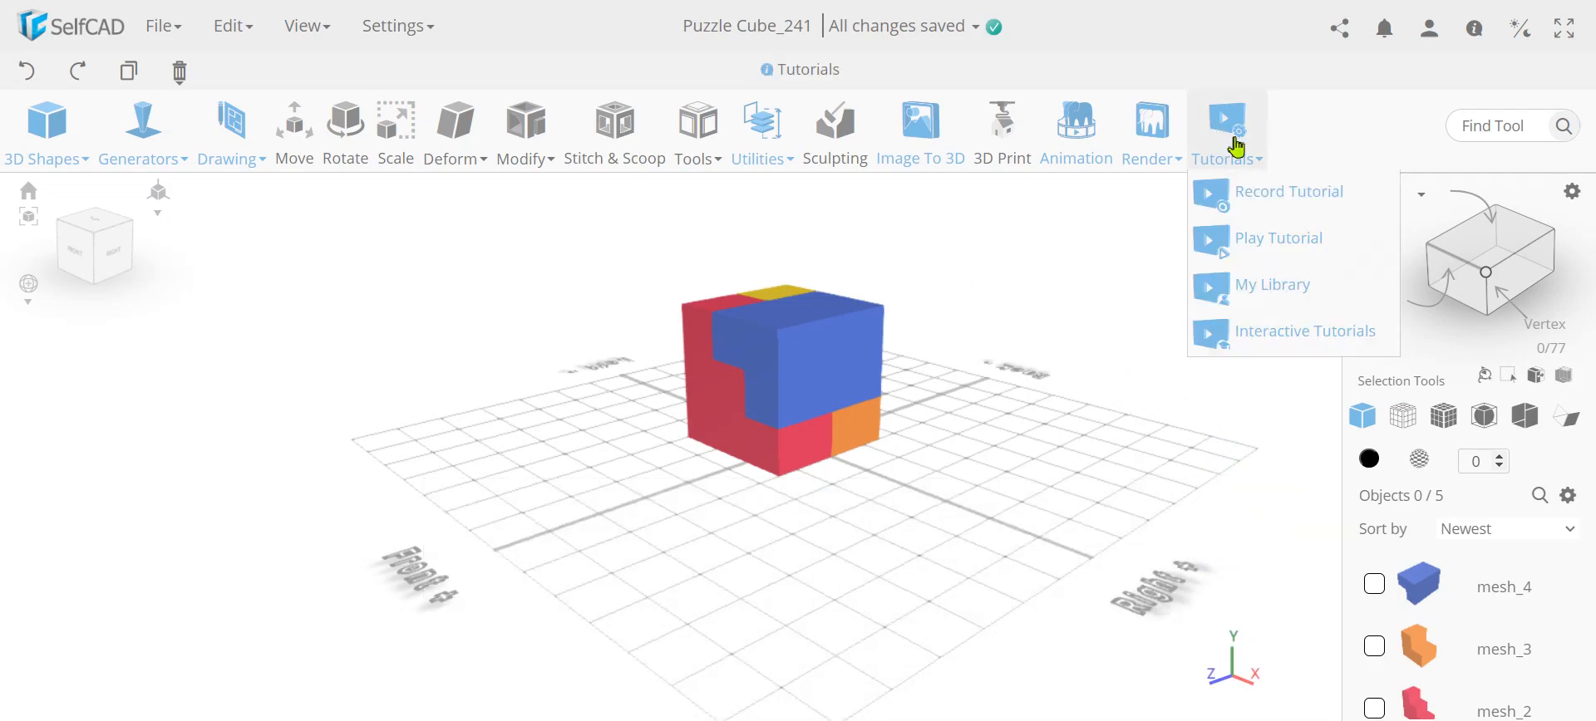
click(1268, 246)
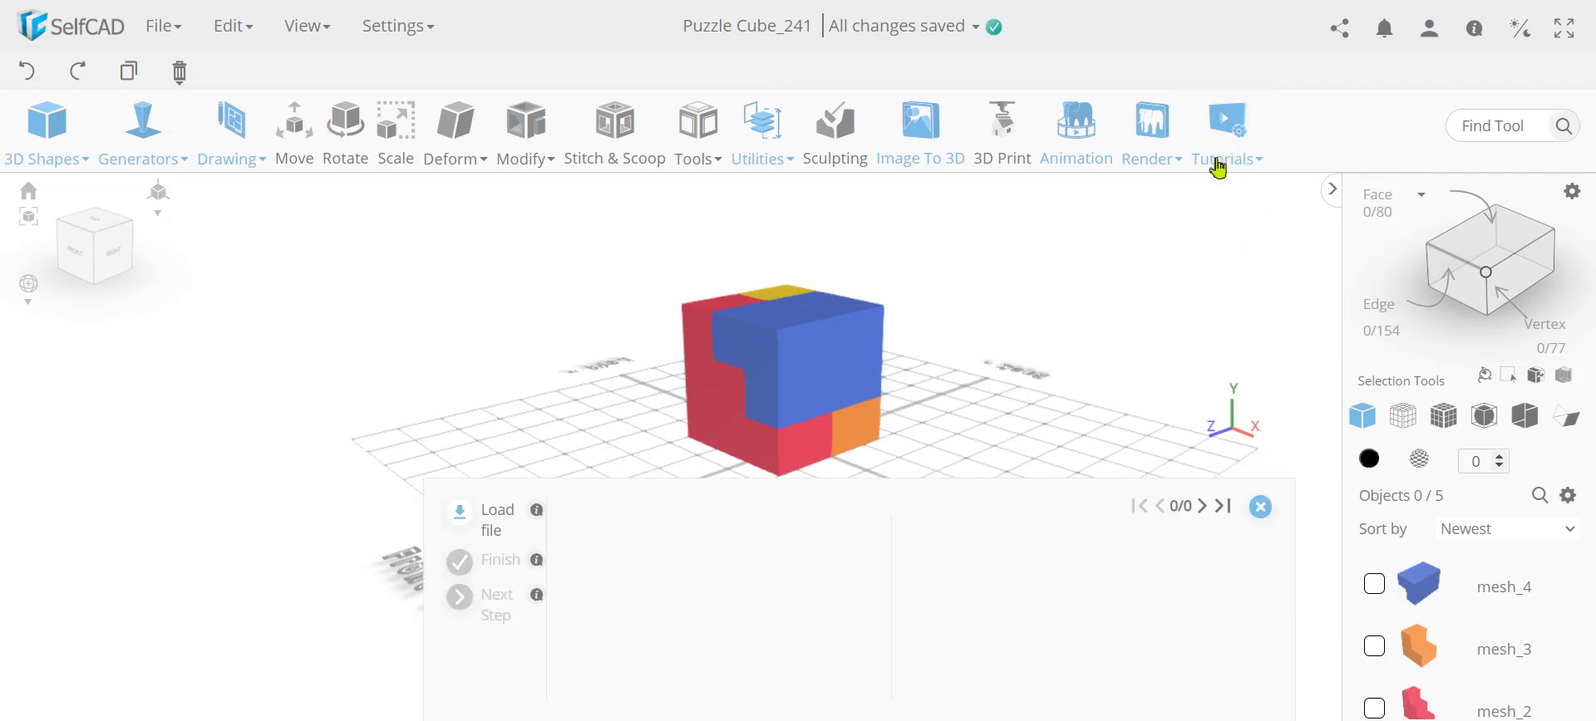
click(493, 522)
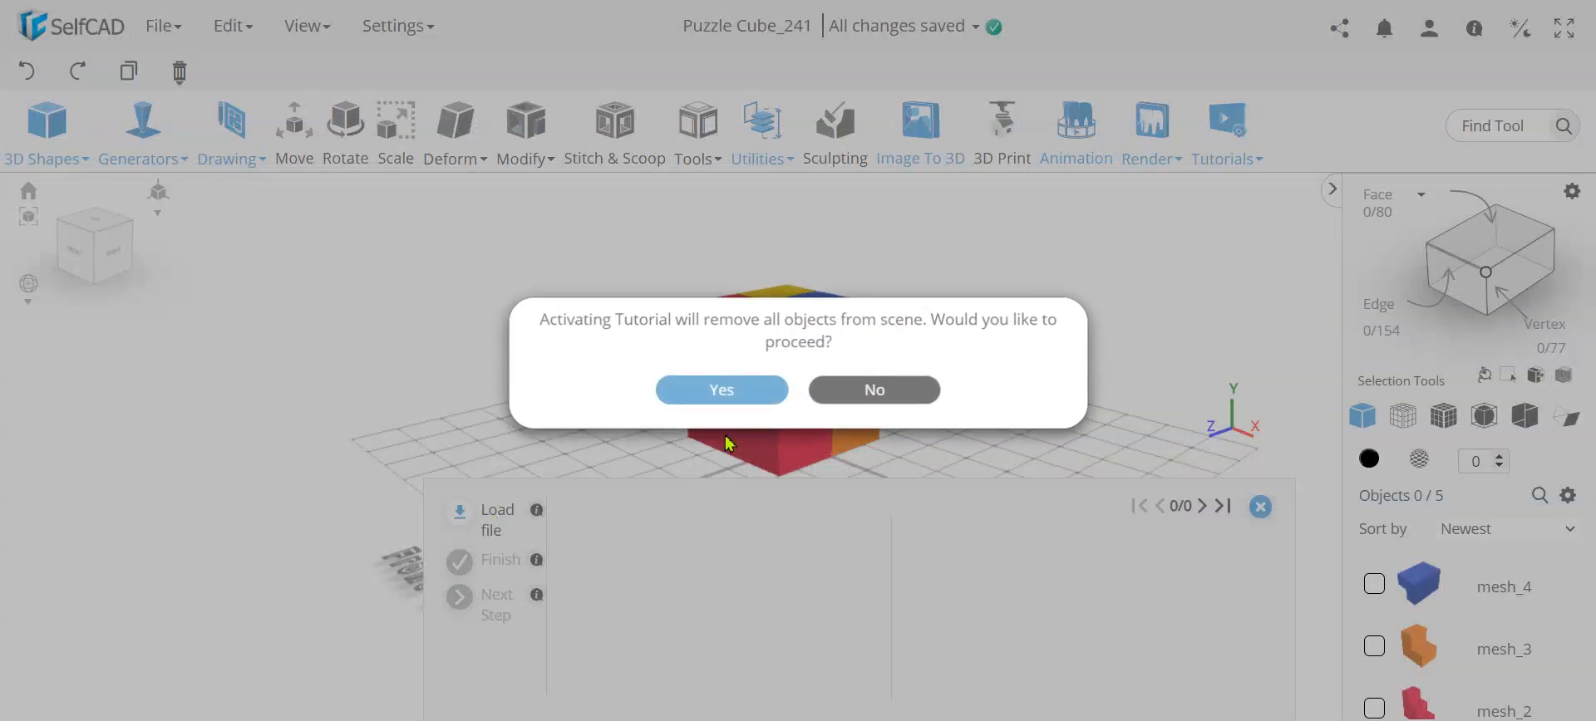
click(733, 390)
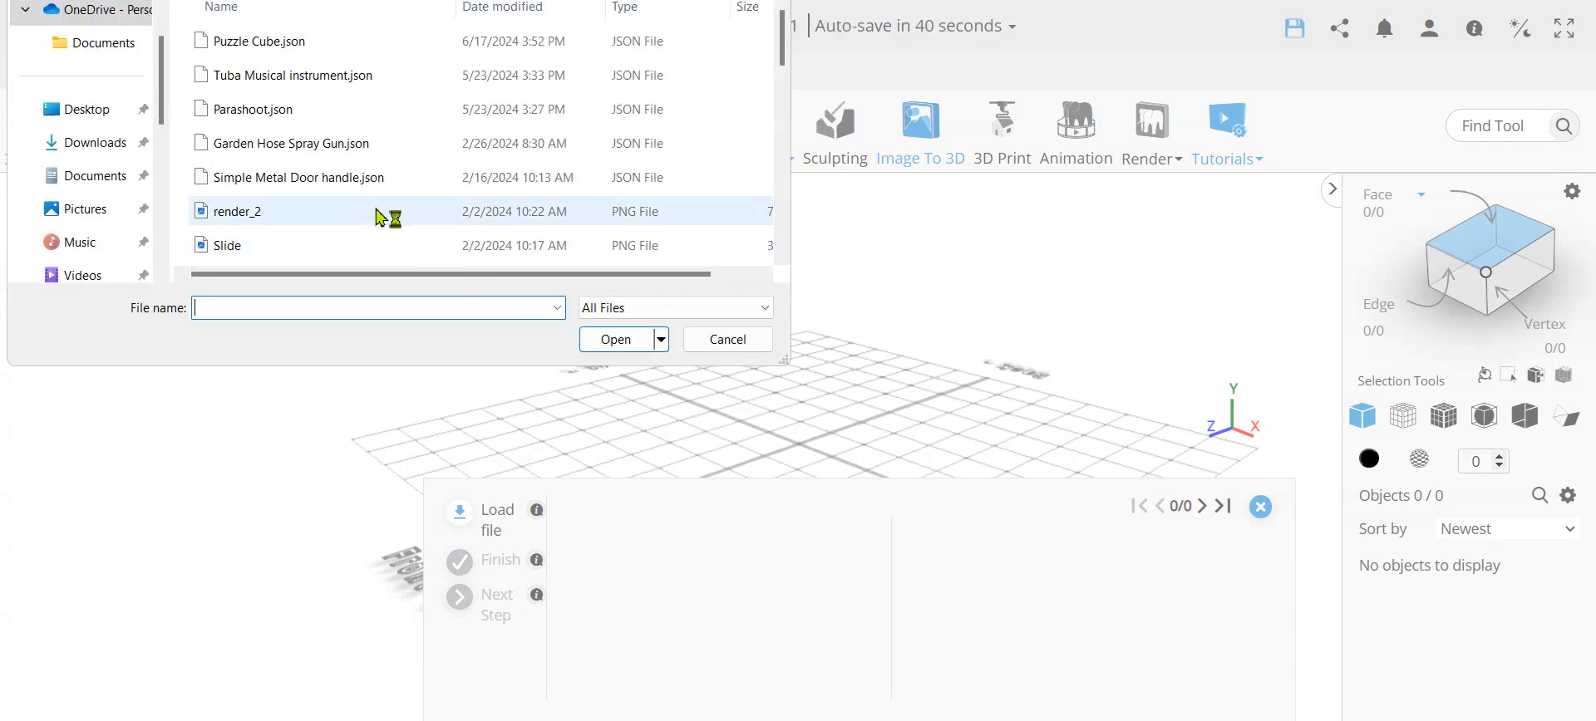
click(283, 43)
click(615, 342)
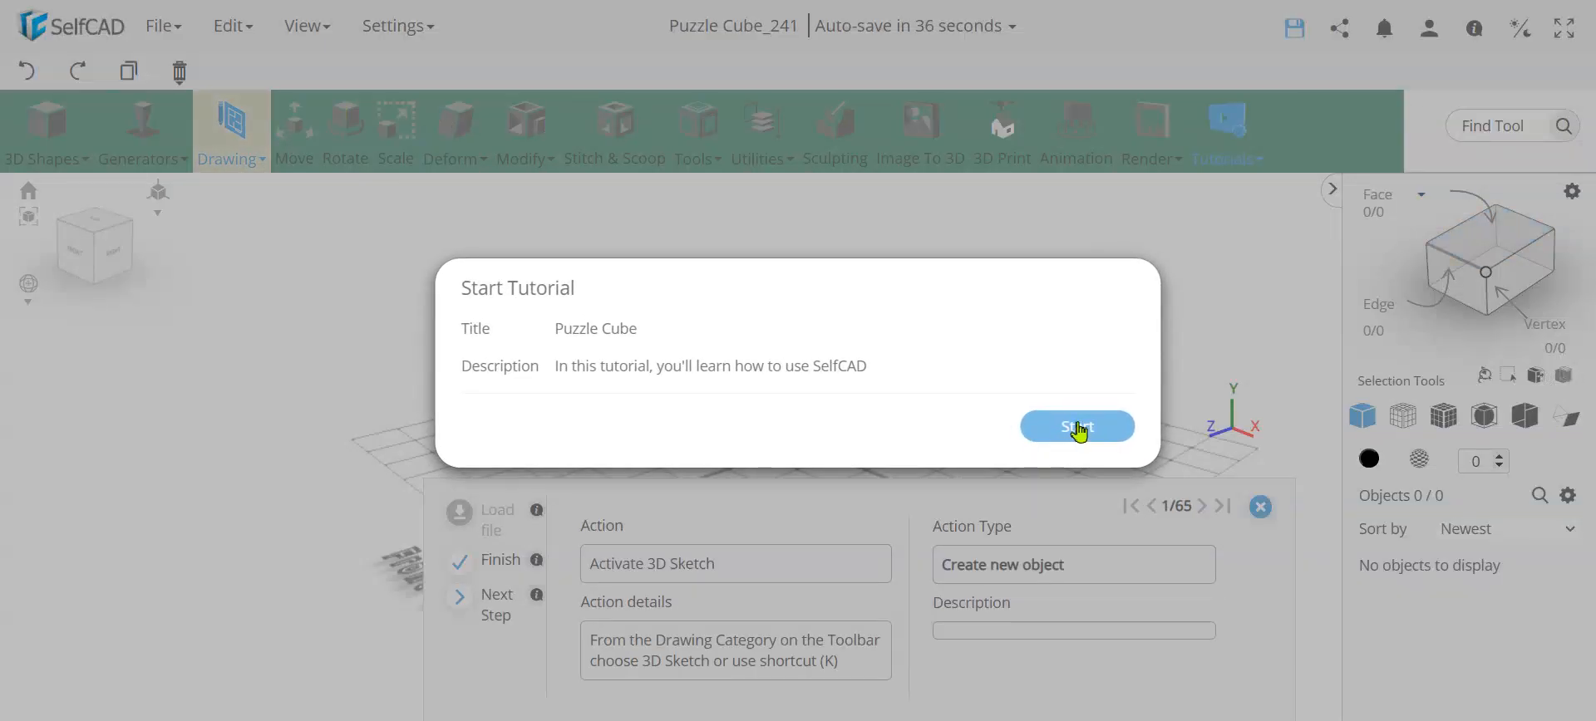
click(1076, 428)
Start a 3D Sketch and activate its Rectangle tool
click(232, 148)
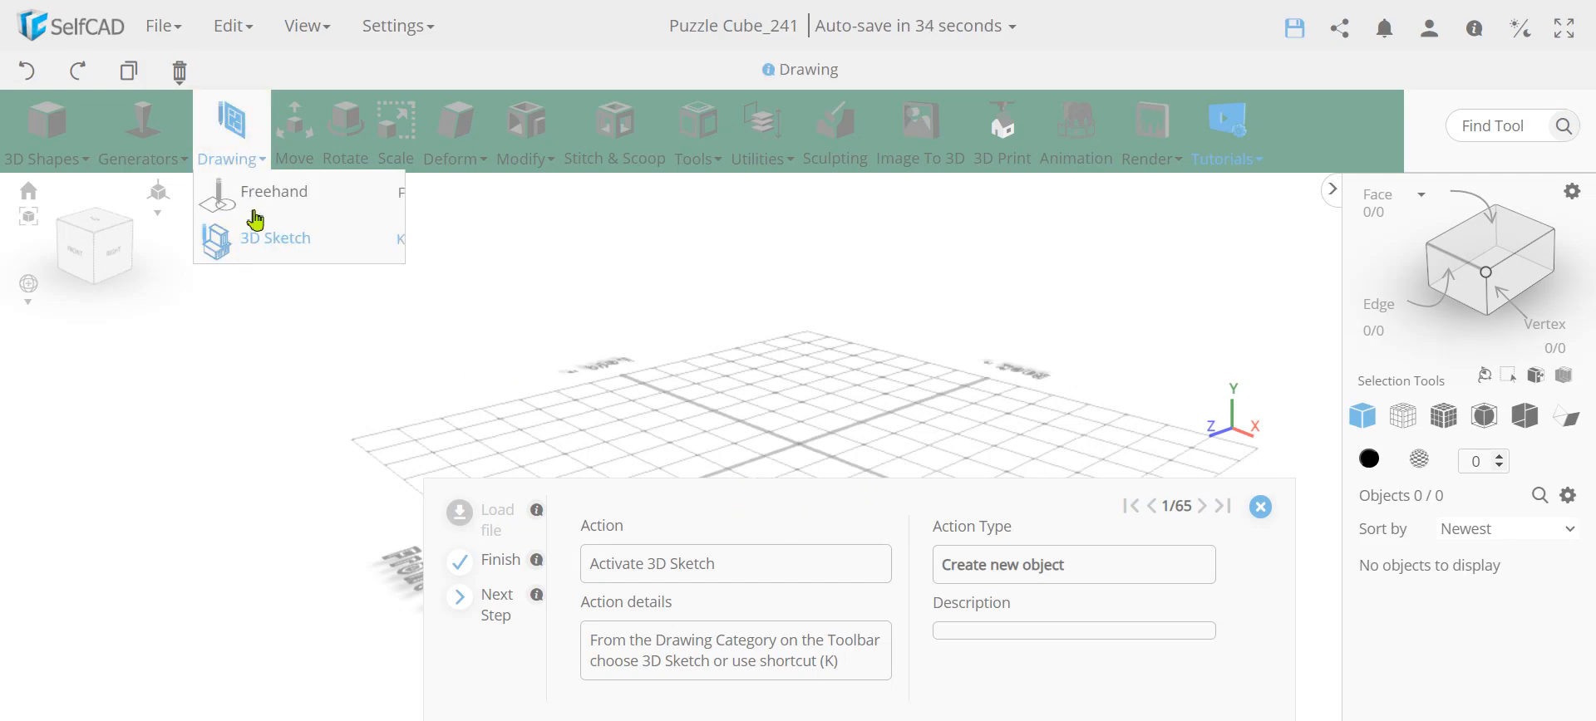
click(270, 239)
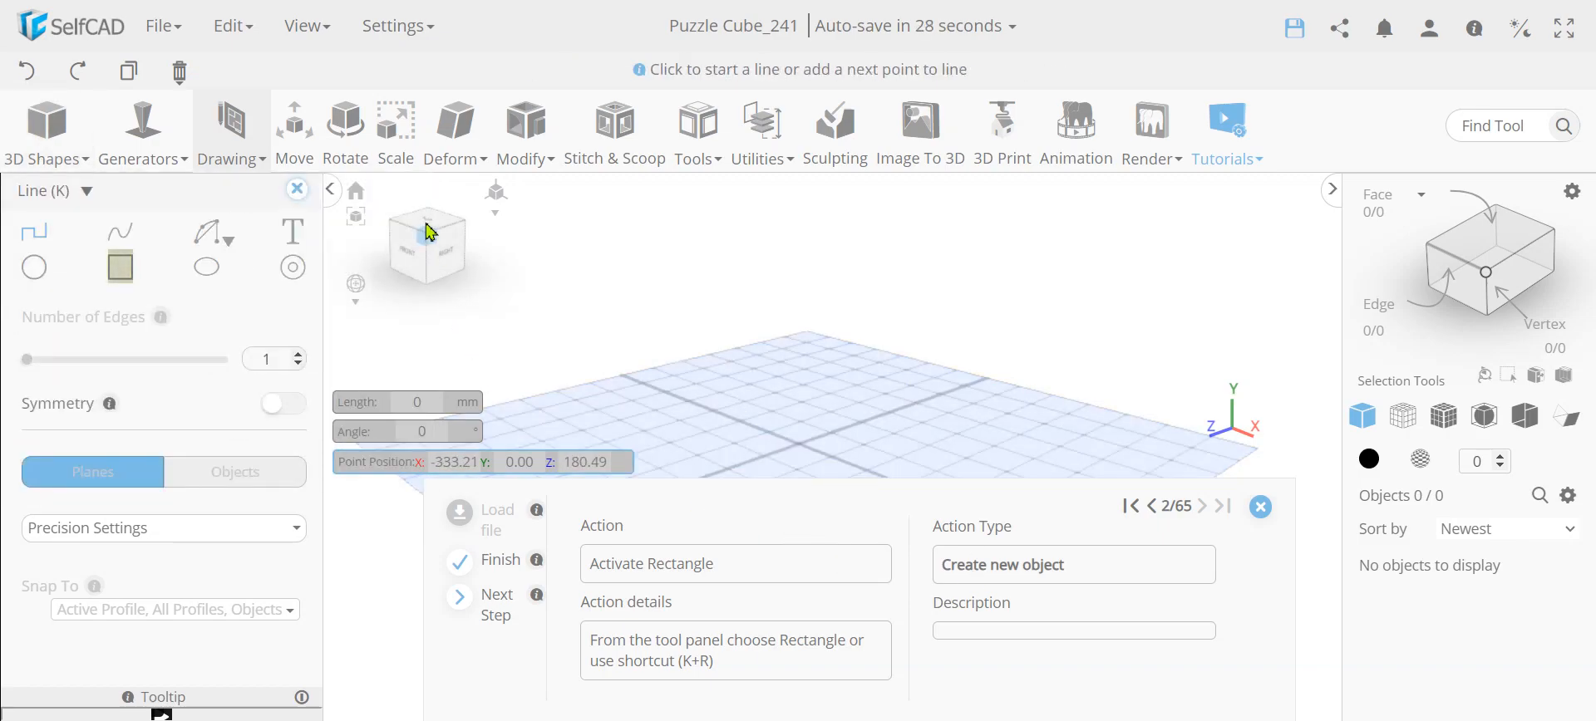
click(427, 226)
scroll(834, 411, down, 4)
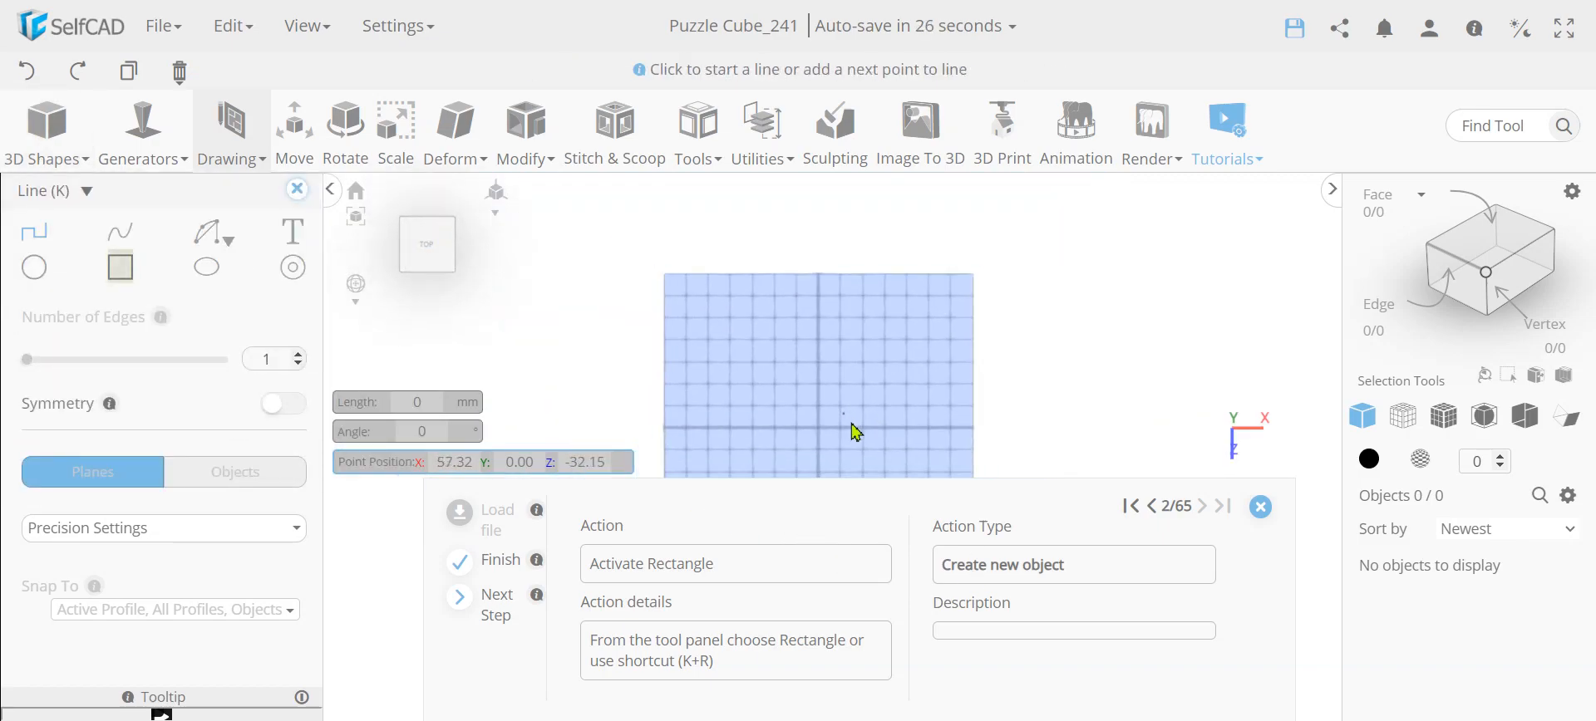
middle_drag(1068, 395, 1066, 359)
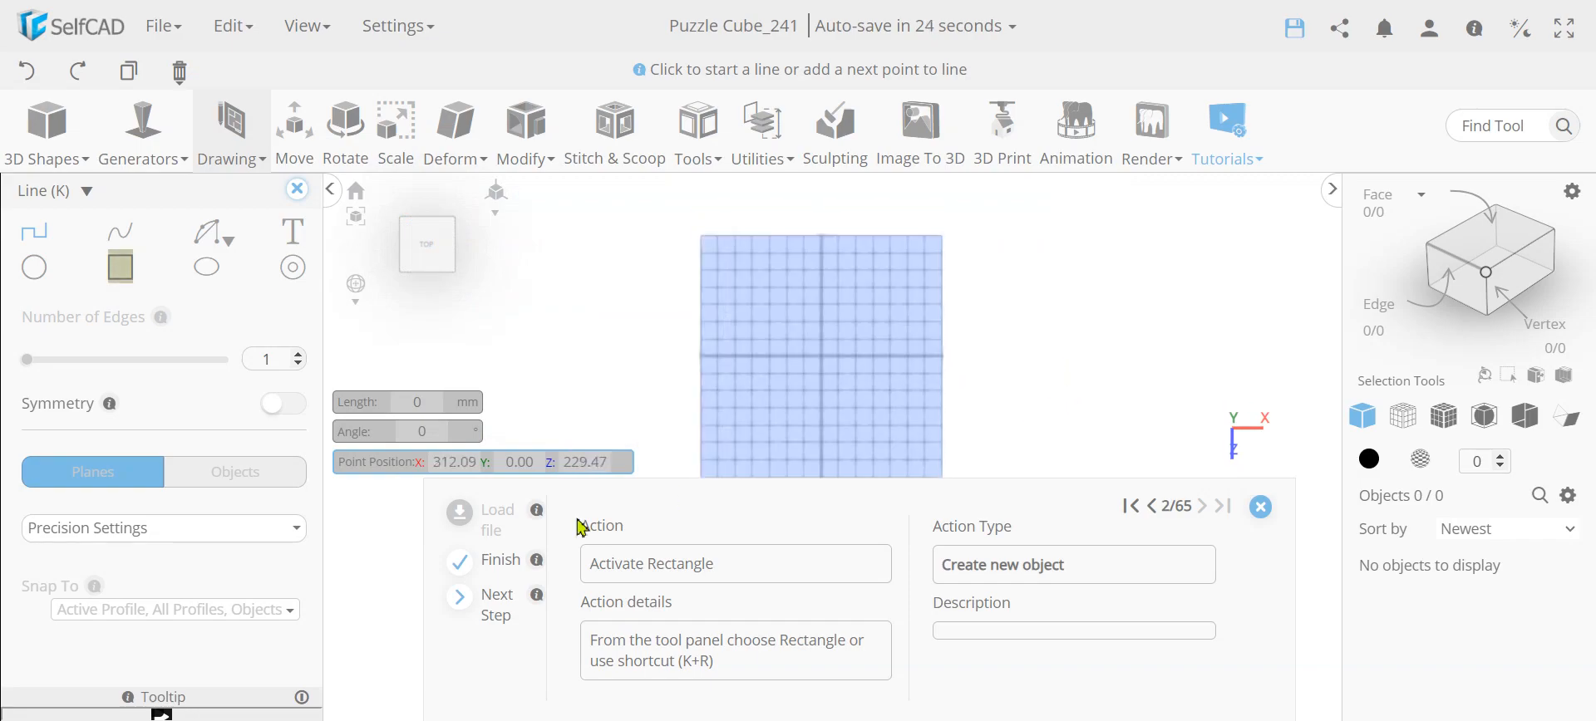
click(122, 278)
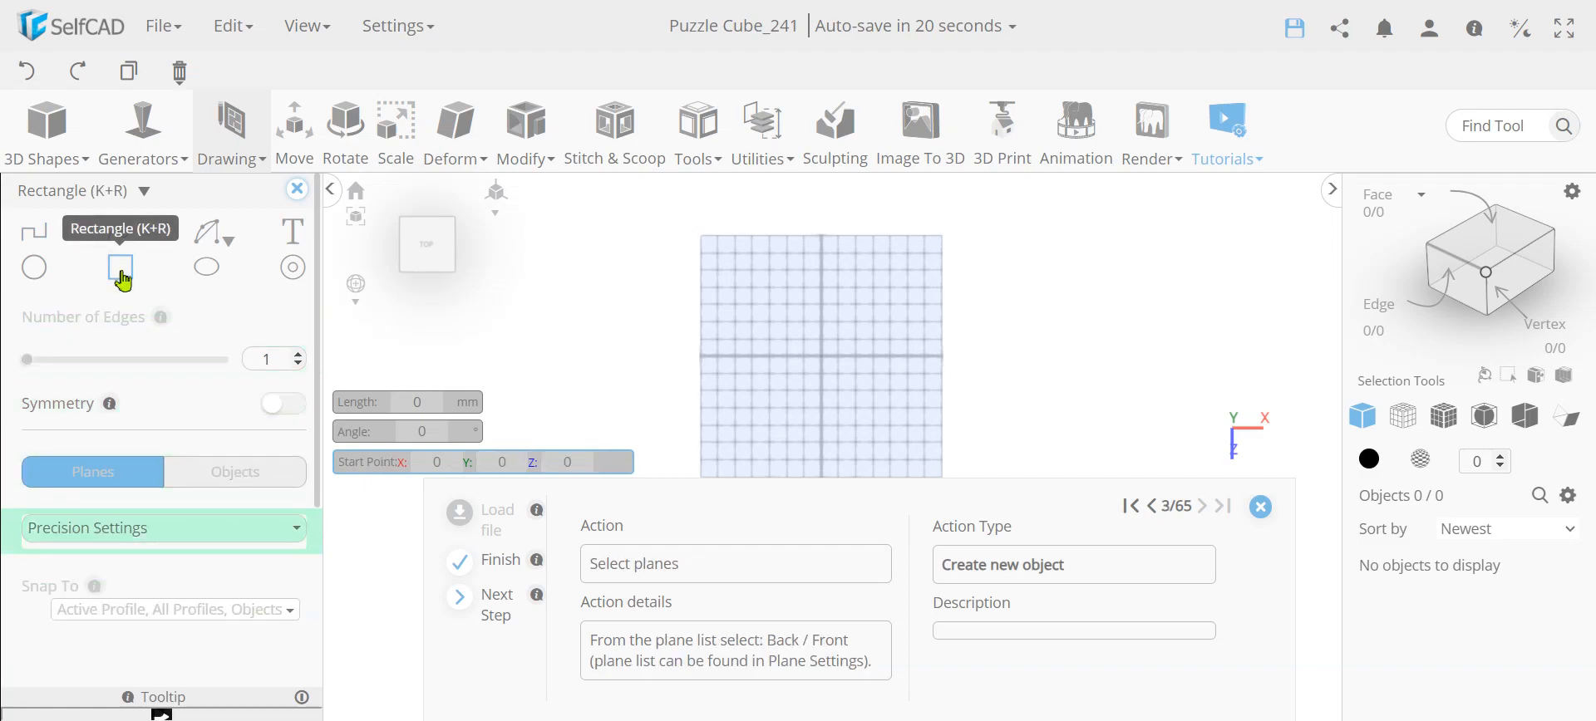
Enable the Back / Front sketch plane, disable Bottom / Top, and face the sketch from the front
click(107, 548)
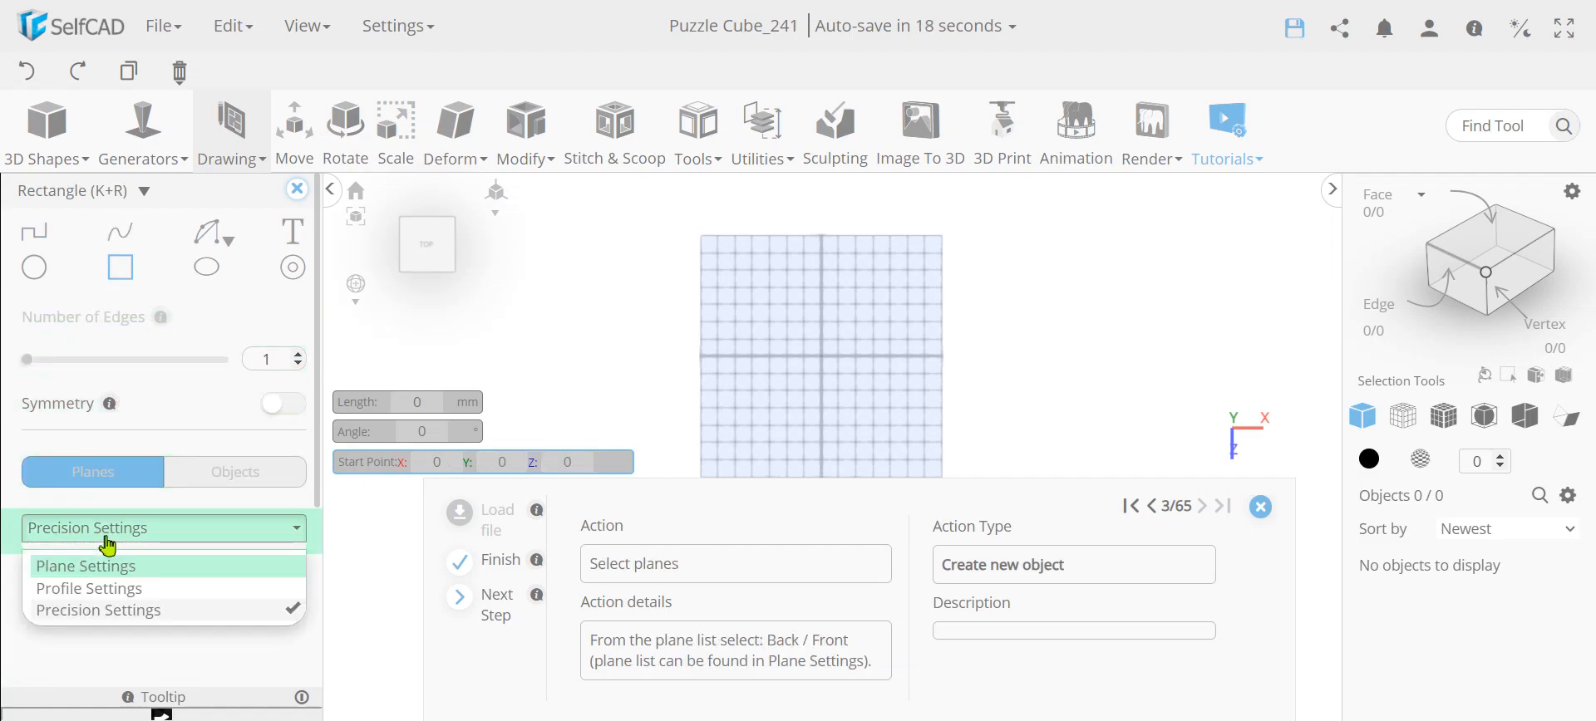
click(107, 566)
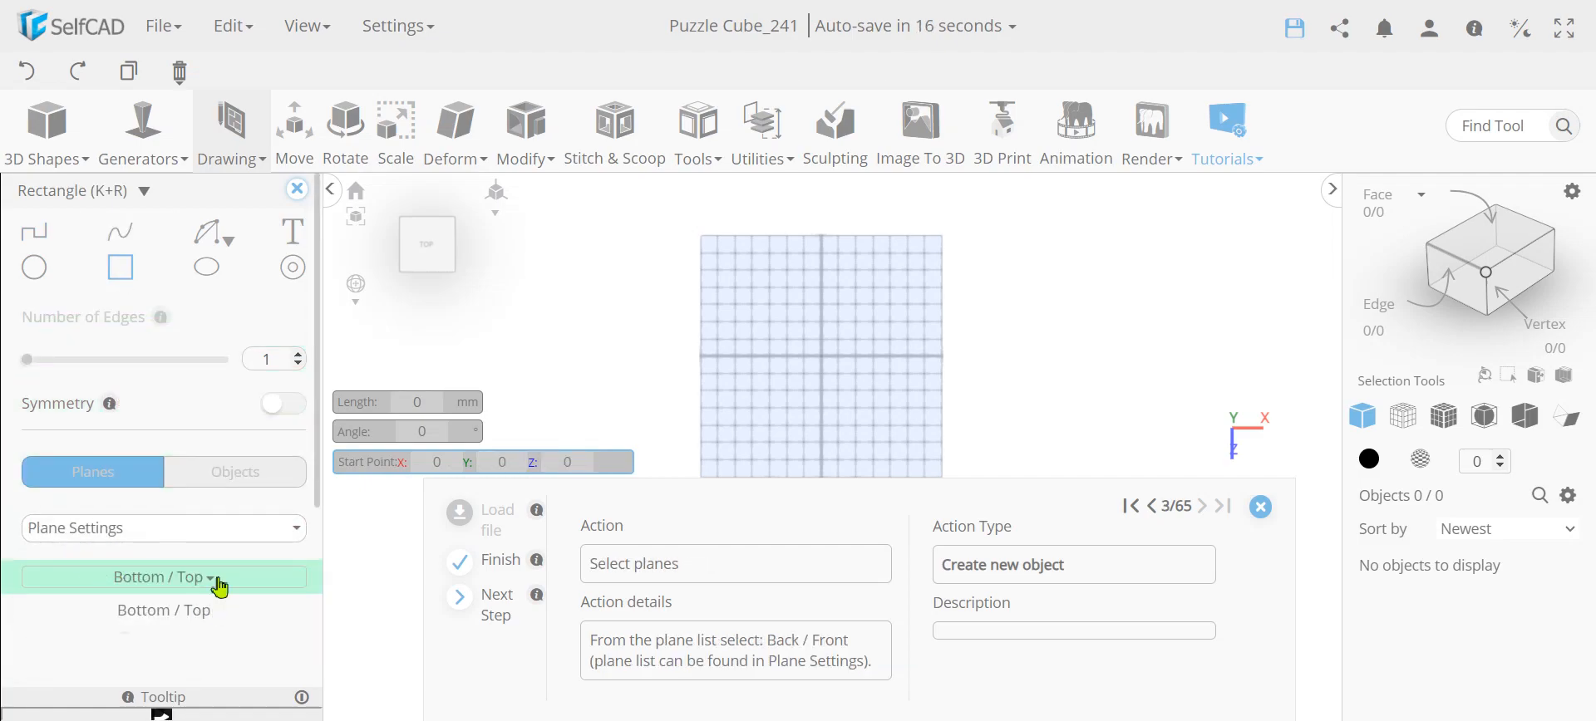
scroll(223, 594, down, 1)
click(214, 475)
click(61, 532)
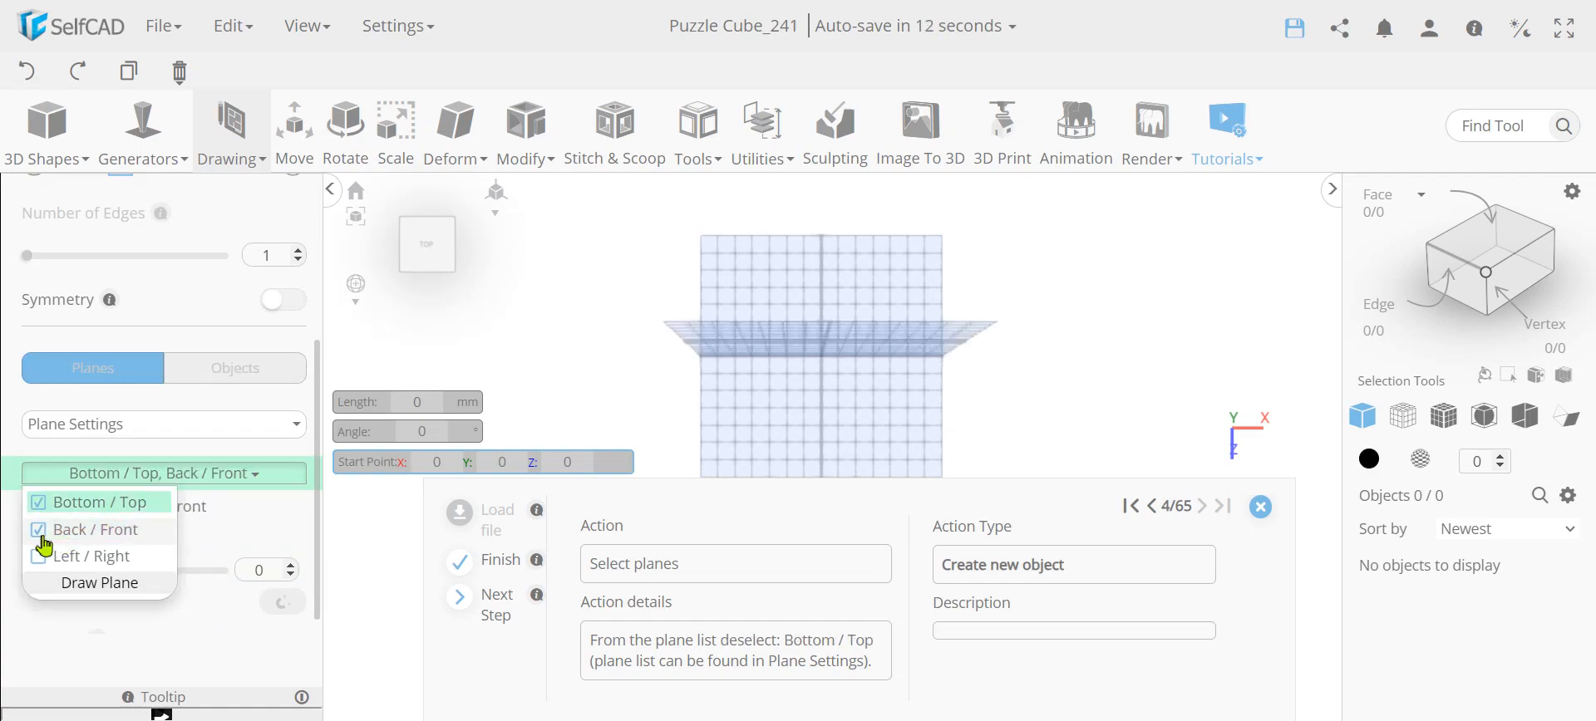
drag(554, 391, 557, 301)
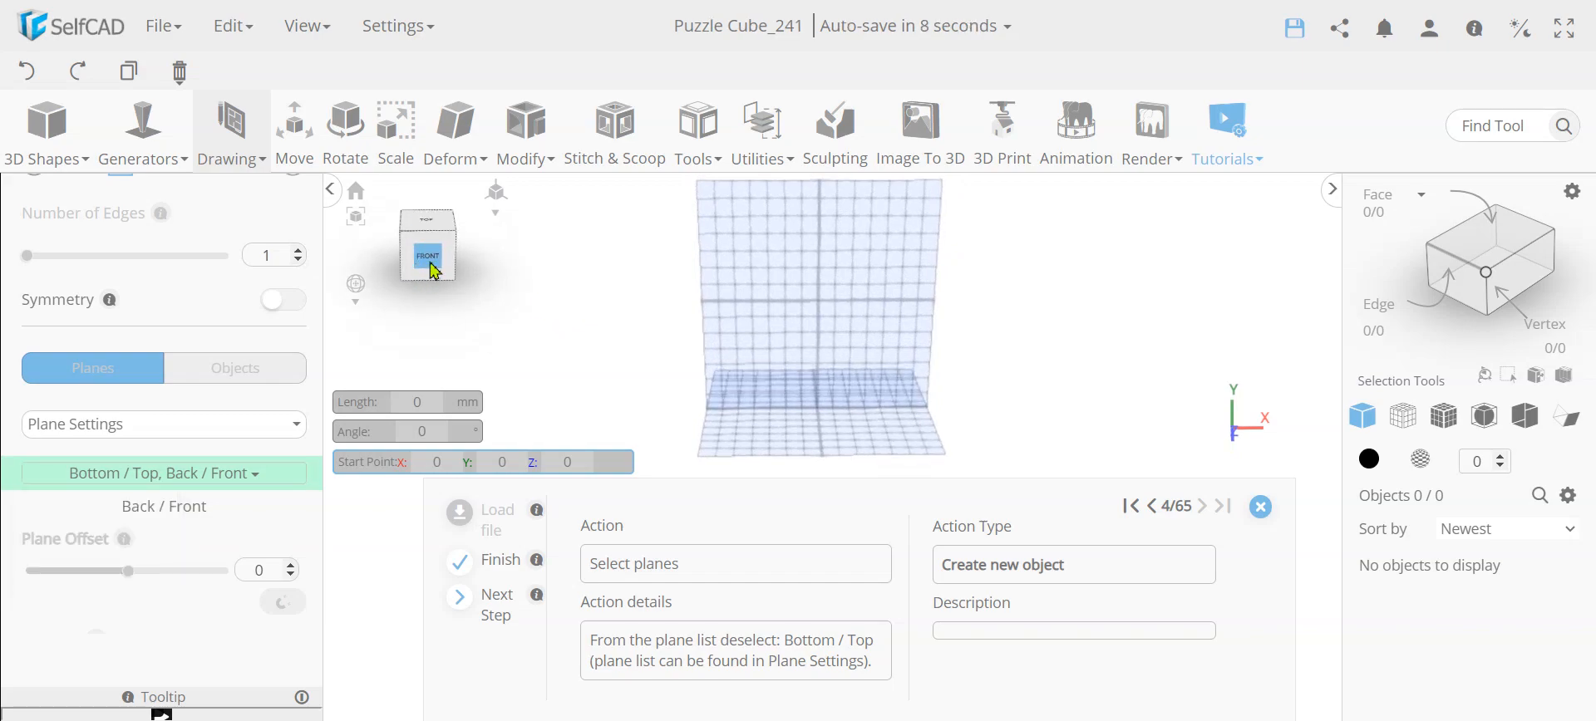
click(200, 473)
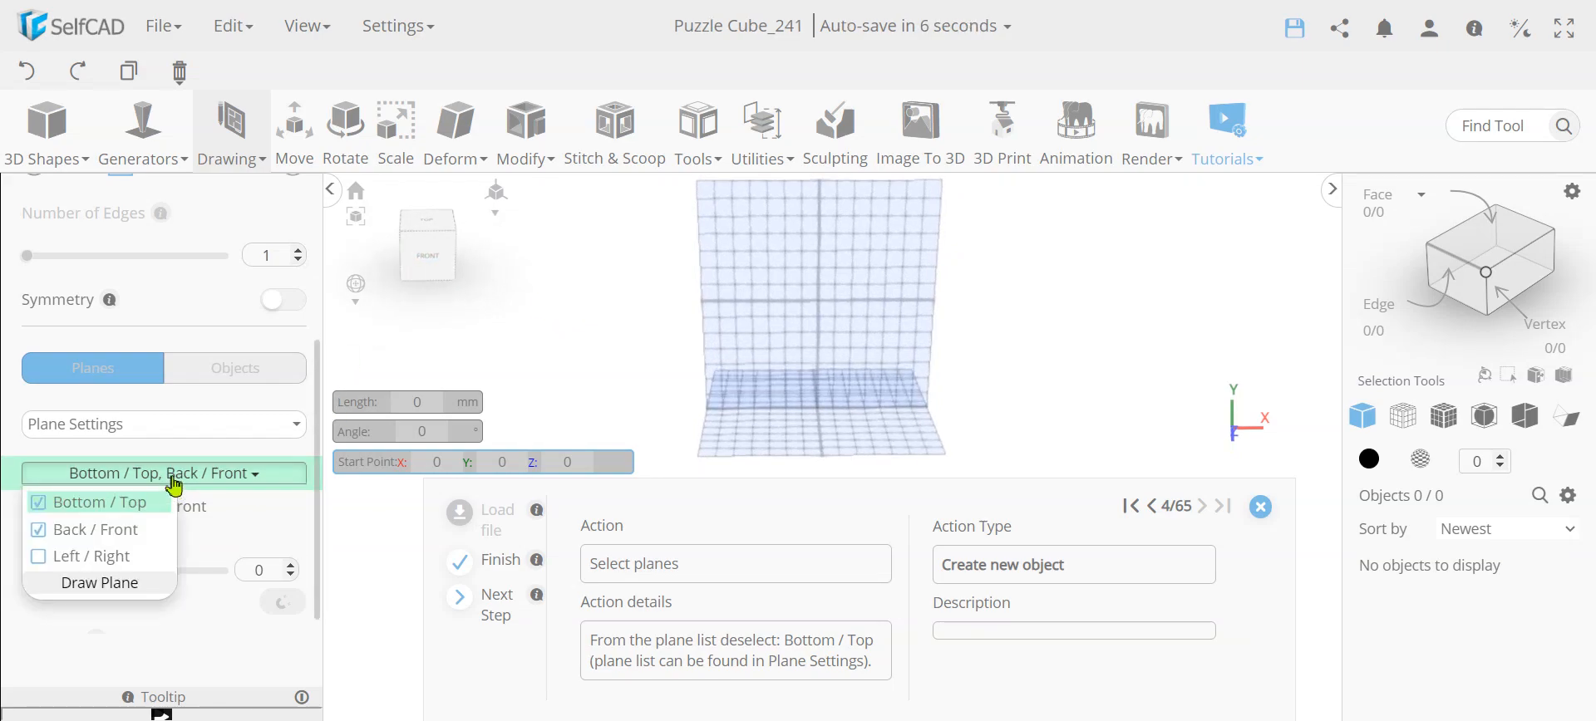
click(99, 505)
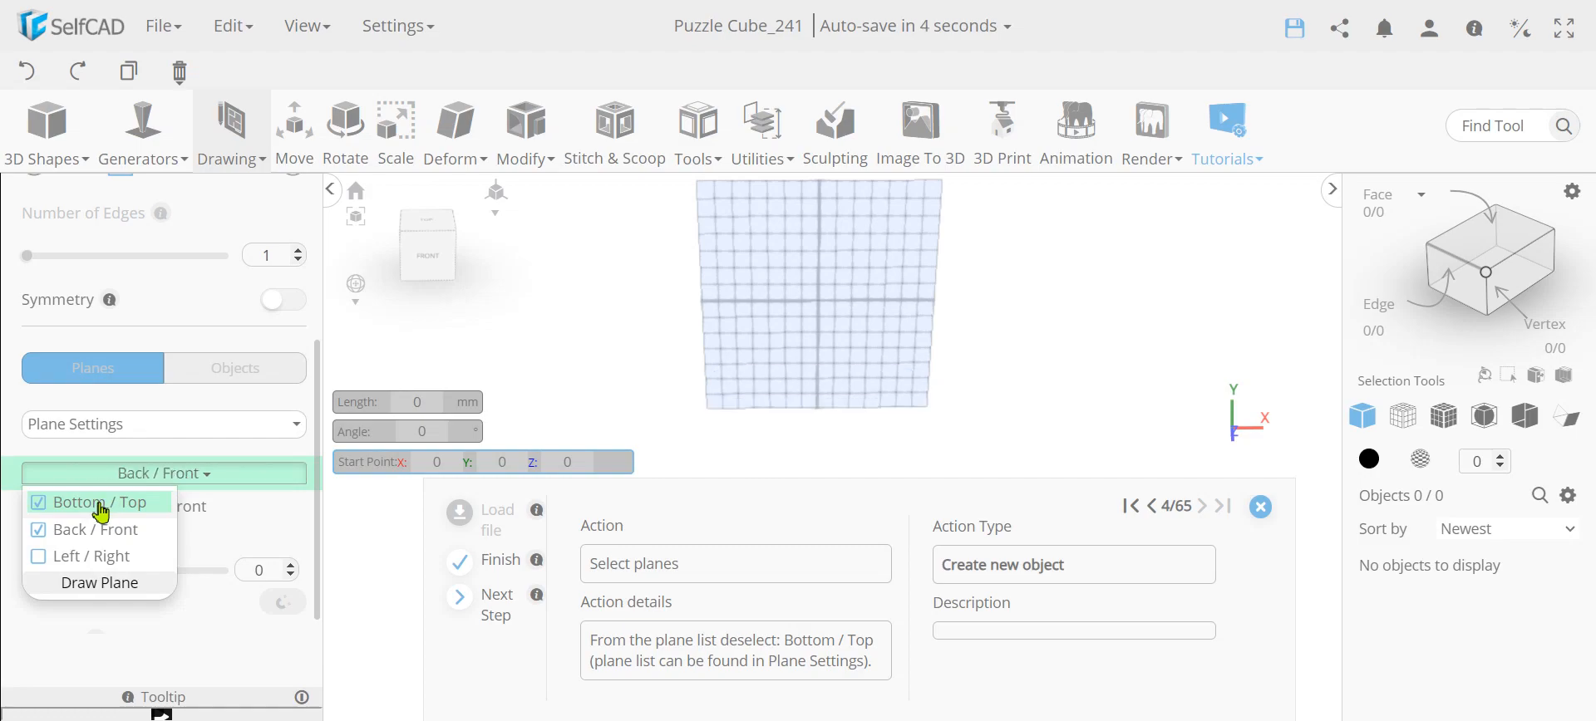
click(427, 253)
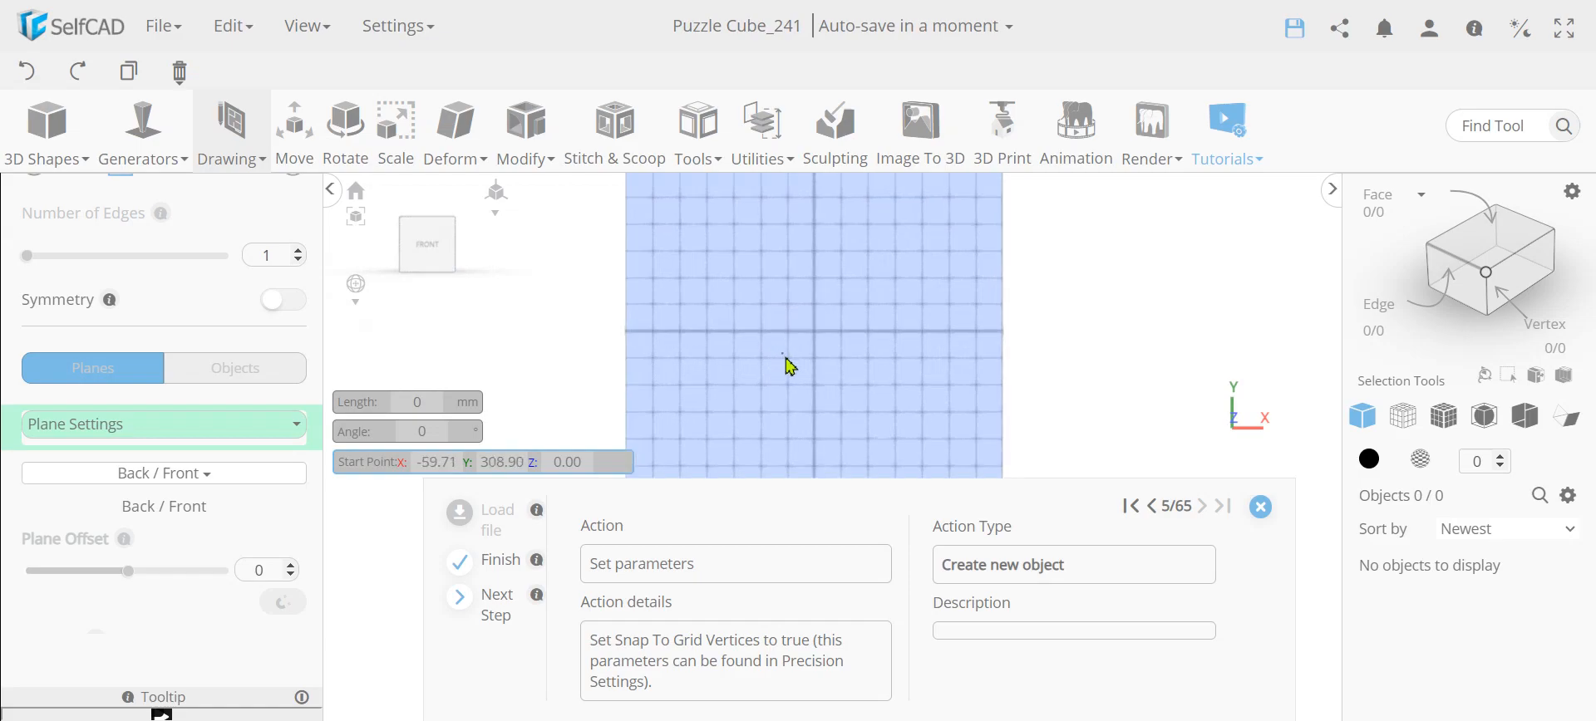
Enable snapping to grid vertices in the sketch's precision settings
click(110, 426)
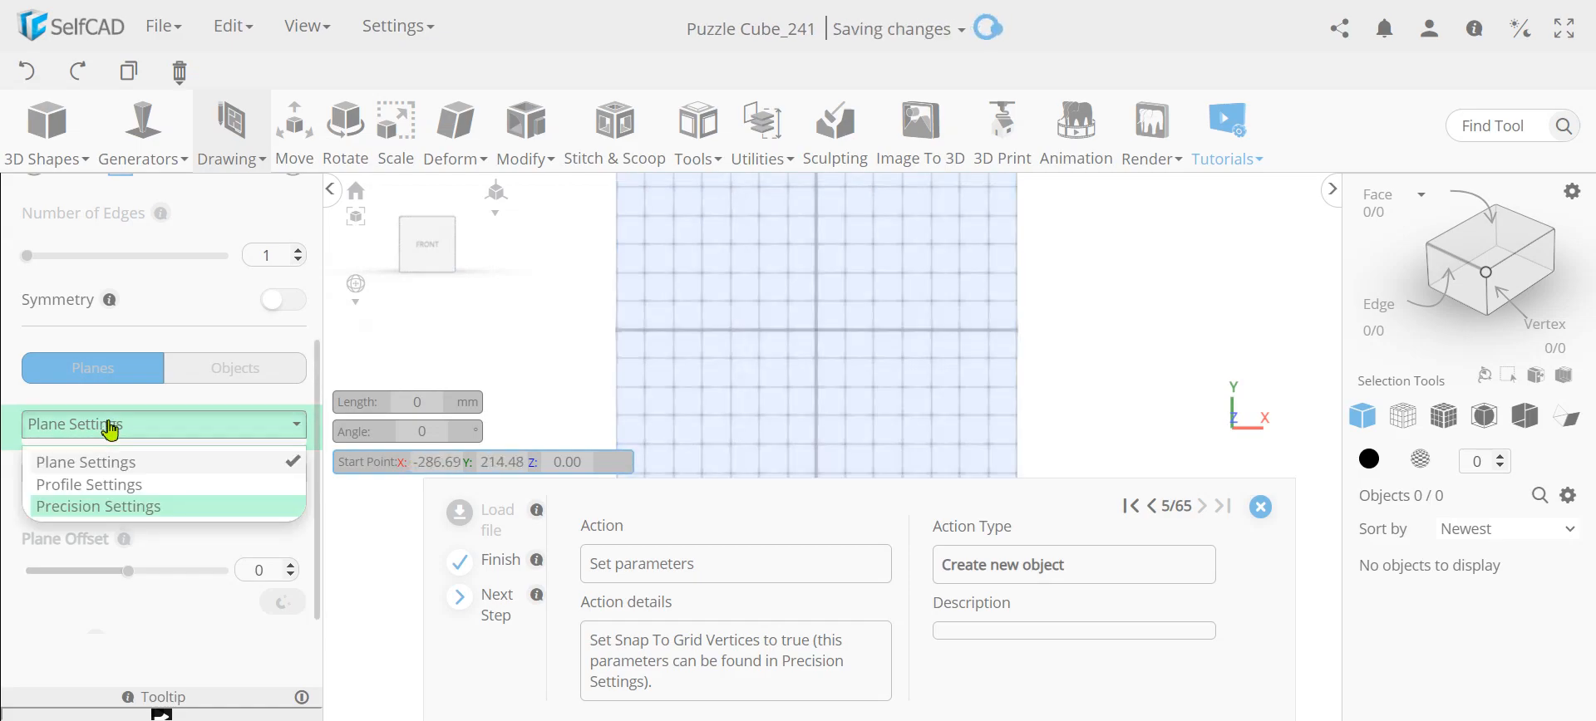
click(117, 506)
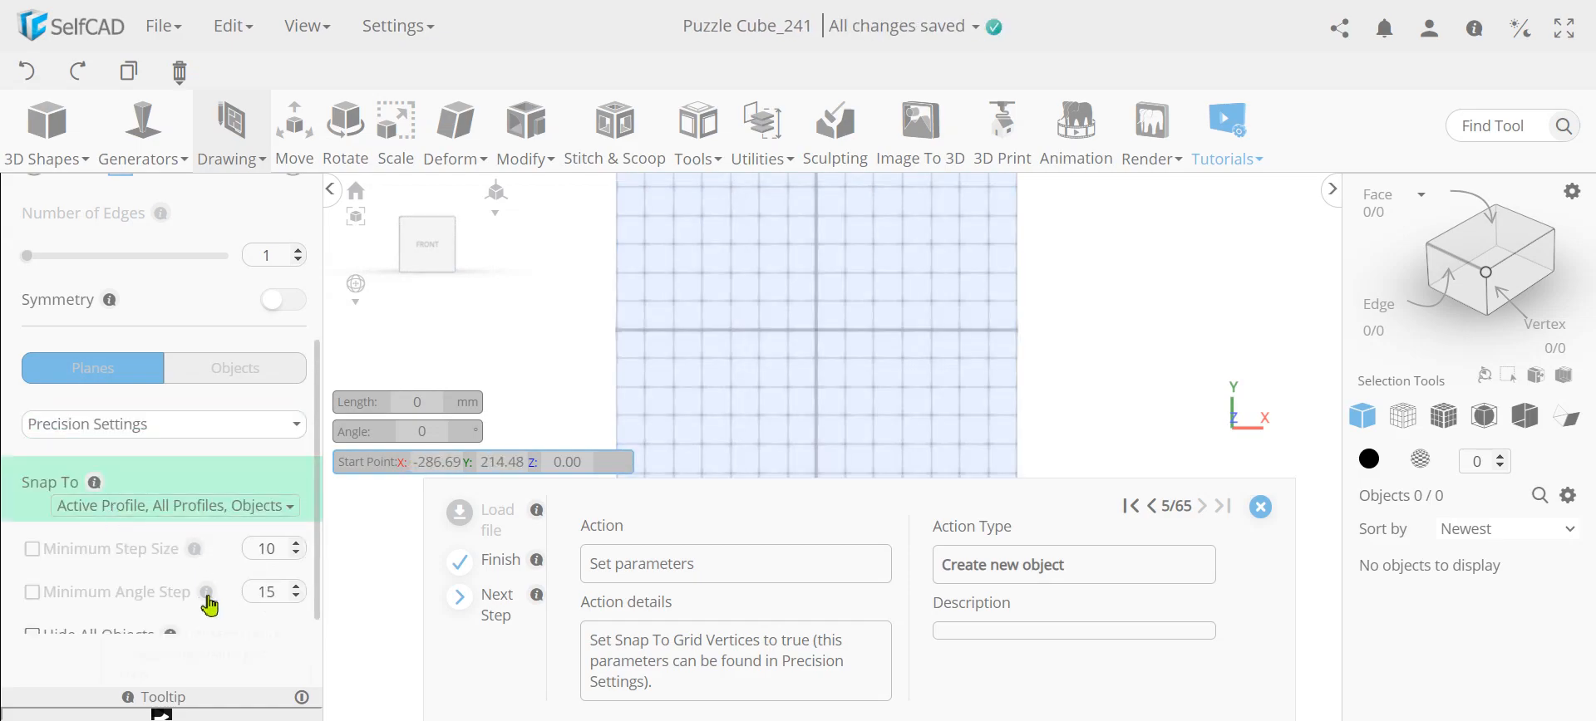
click(206, 508)
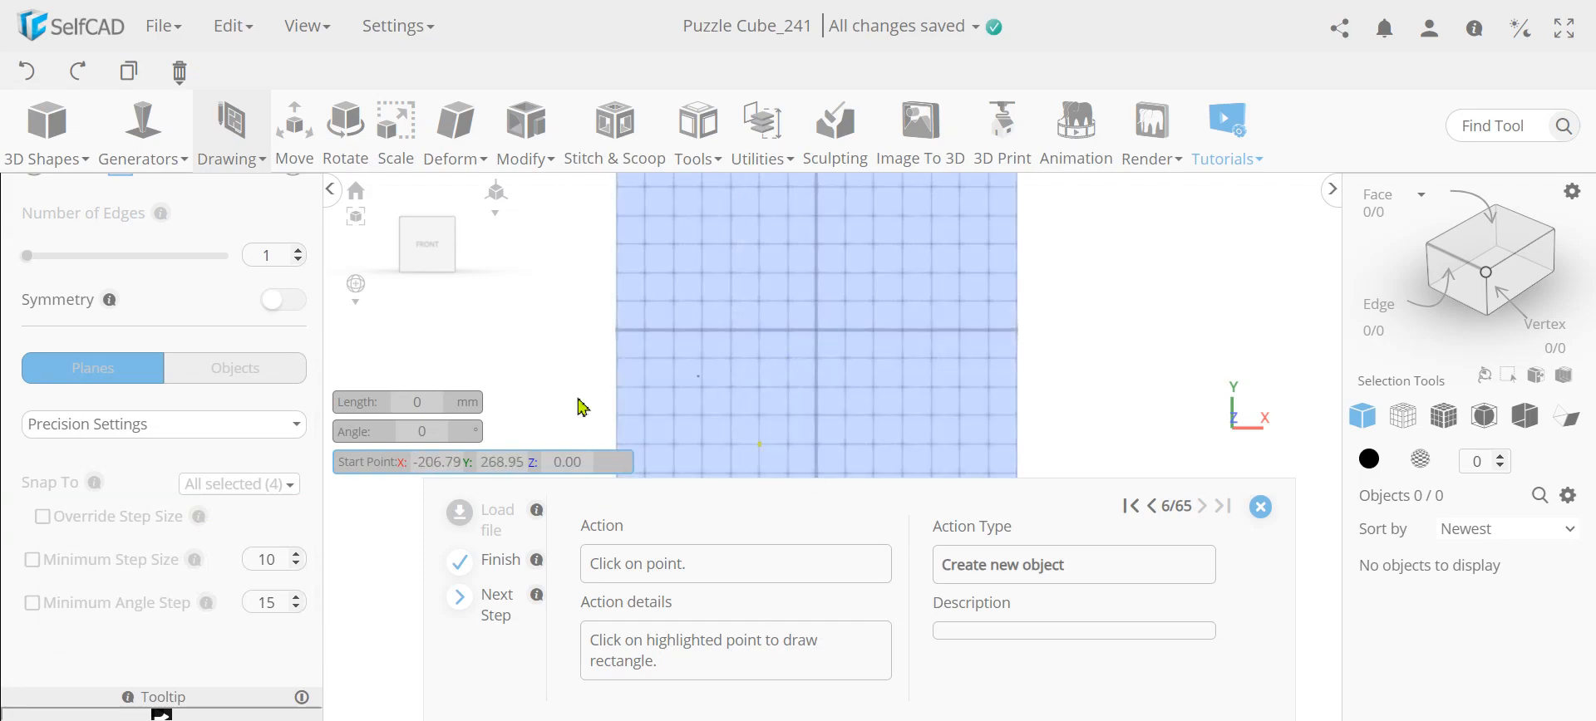
Draw a 50 by 150 mm rectangle on the Back / Front plane, starting at X -100, Y 150 and extending down to Y 0
scroll(166, 499, up, 1)
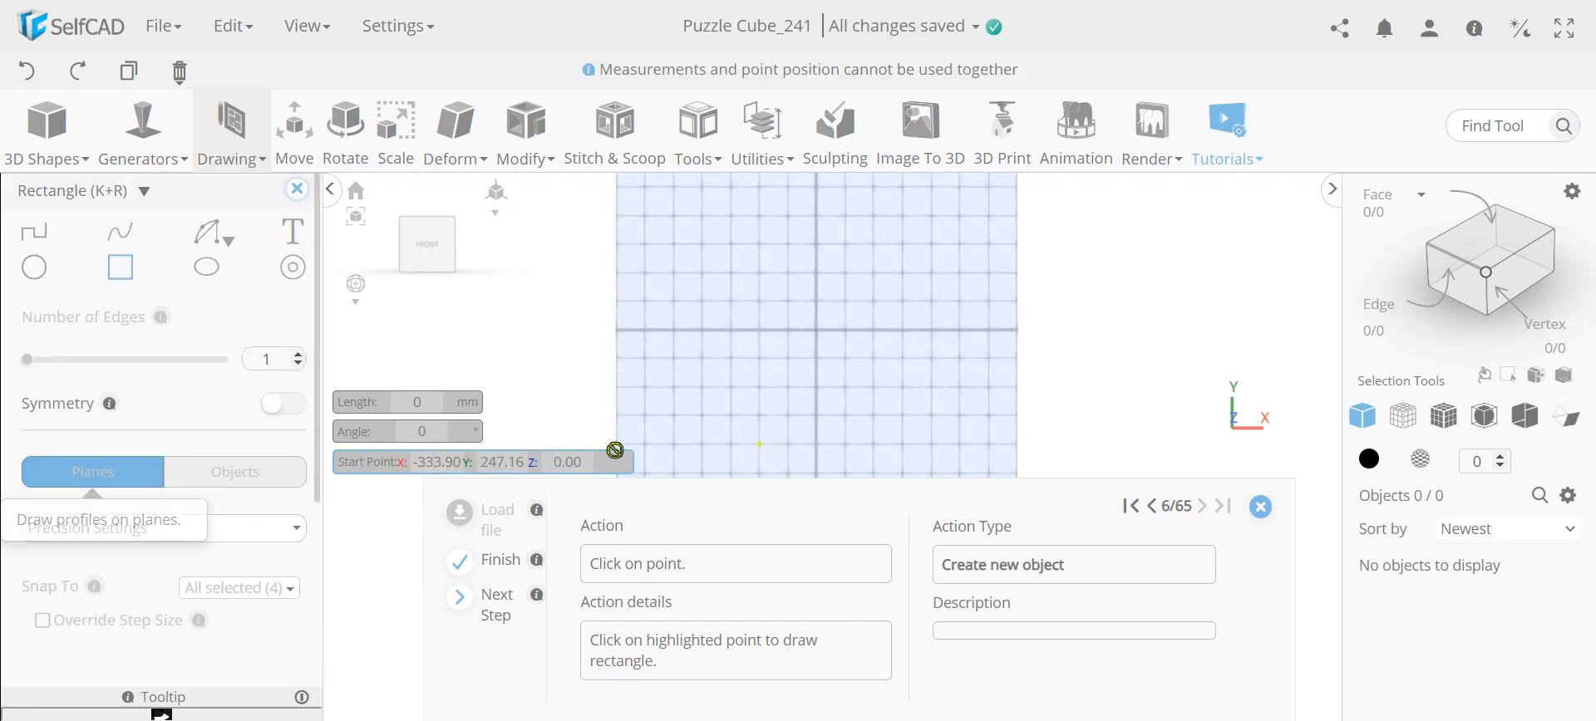
scroll(851, 424, down, 3)
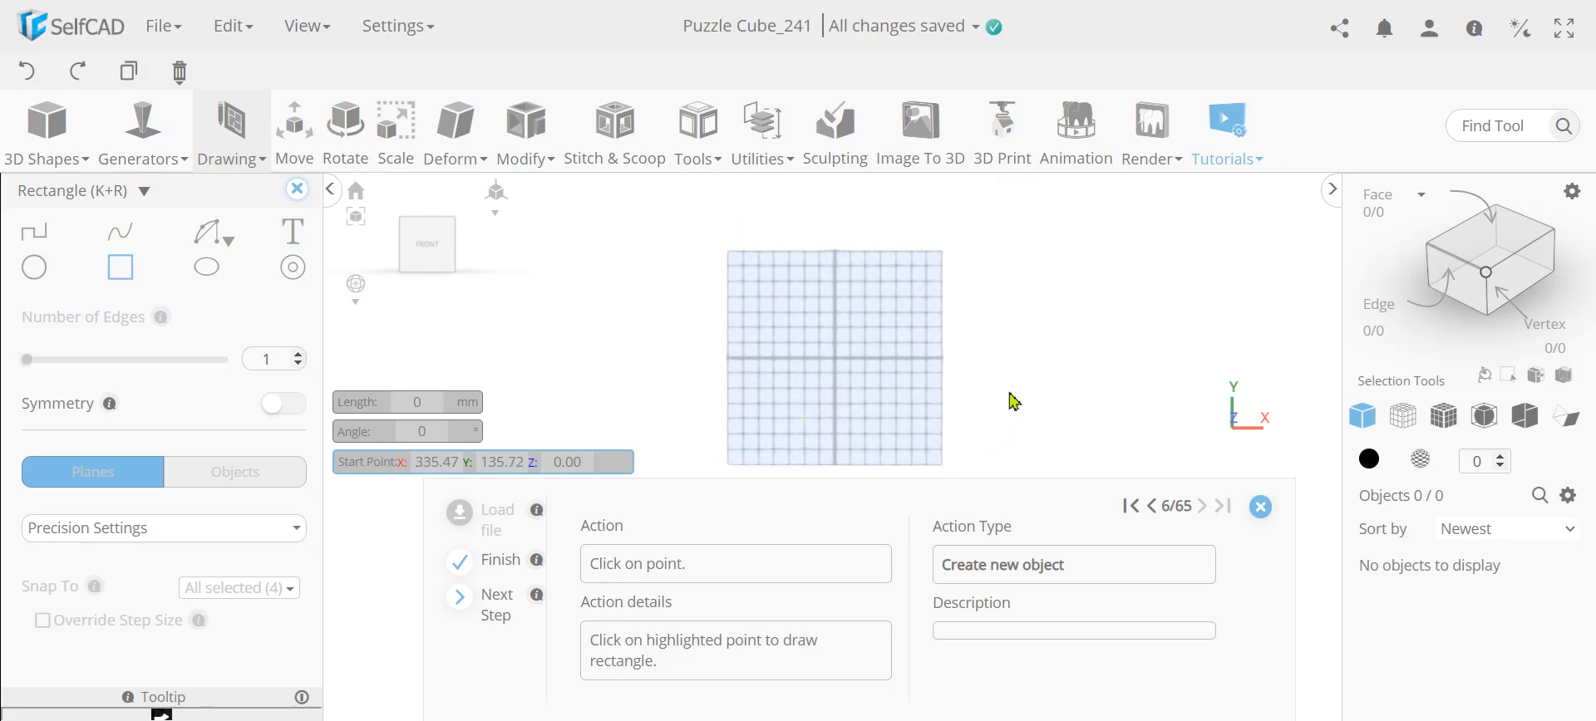
scroll(810, 432, up, 5)
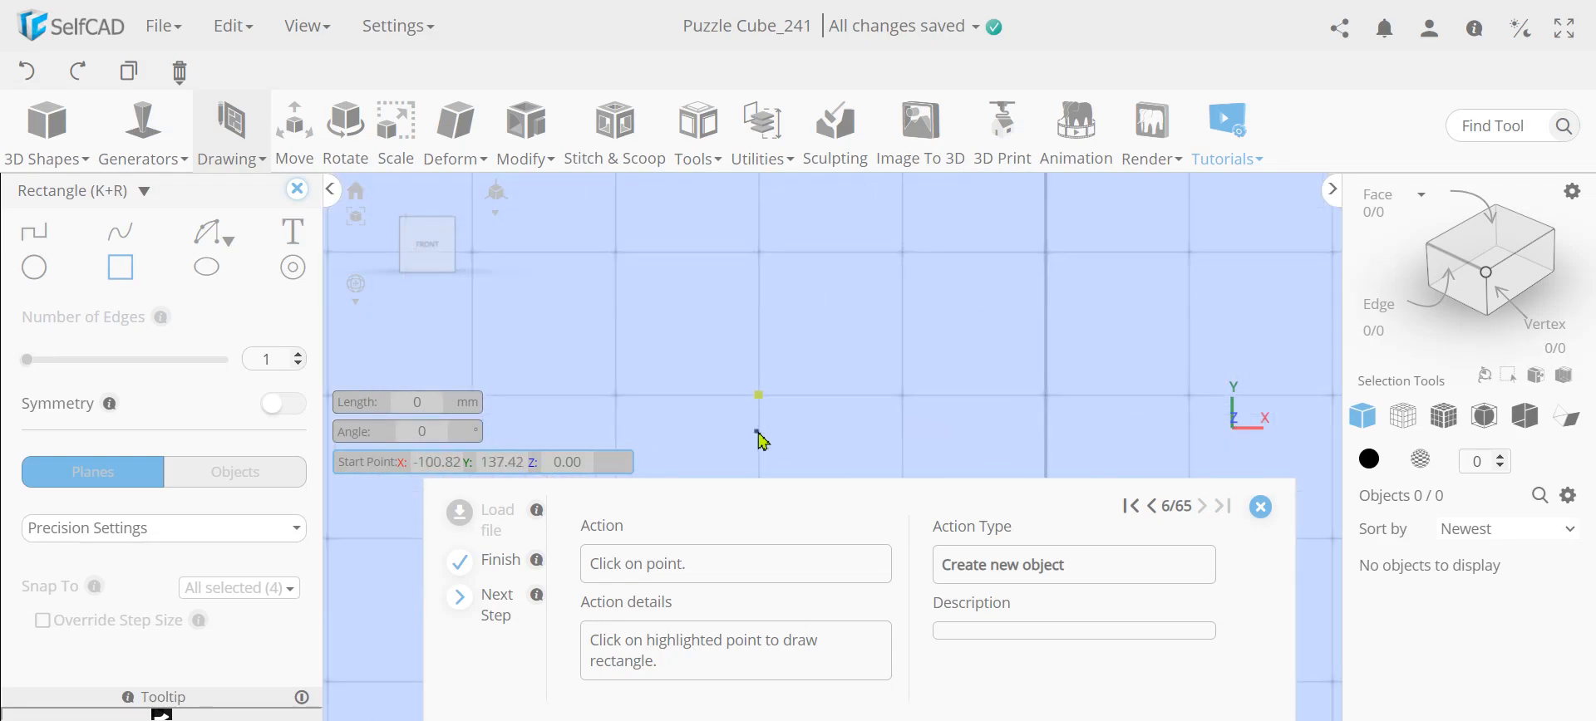
scroll(760, 426, down, 1)
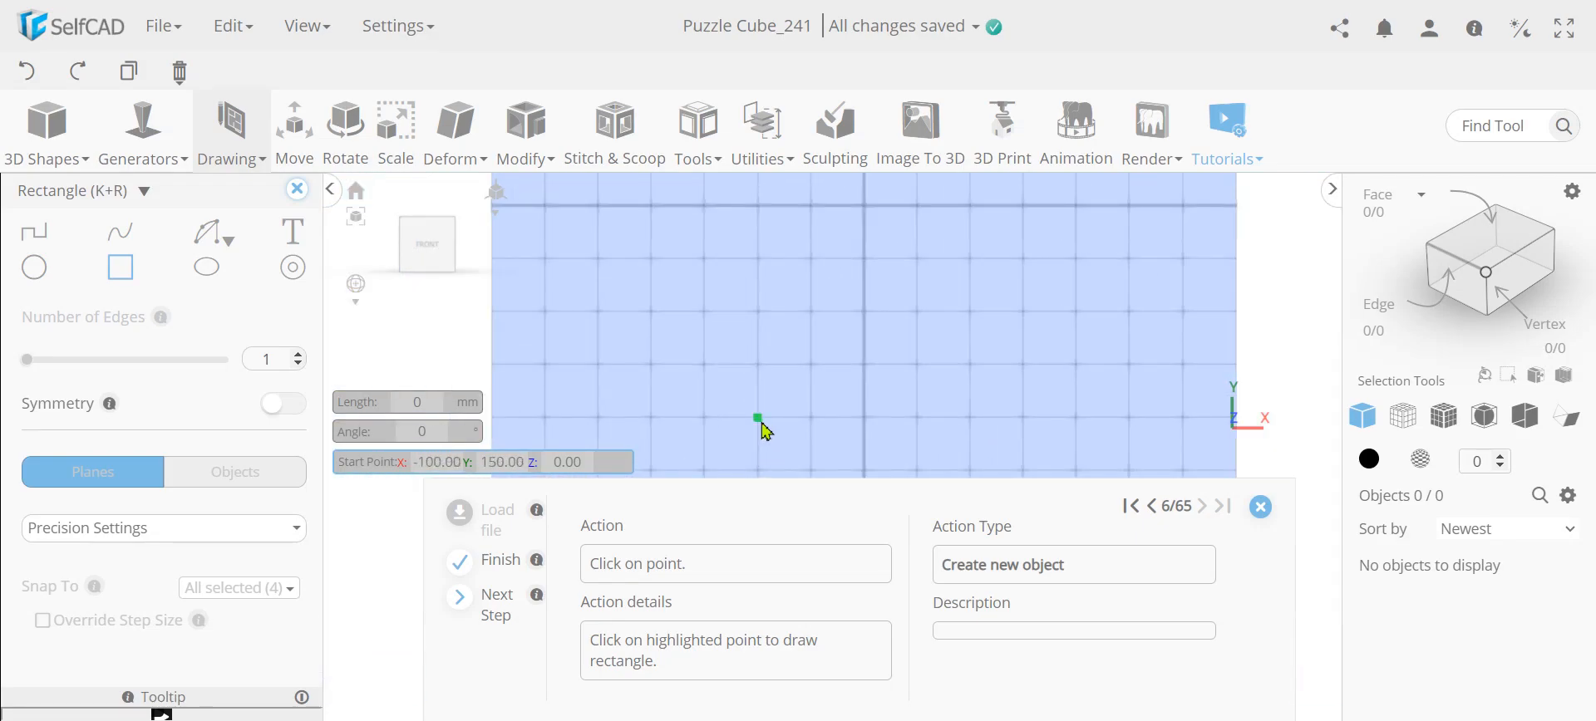
click(758, 421)
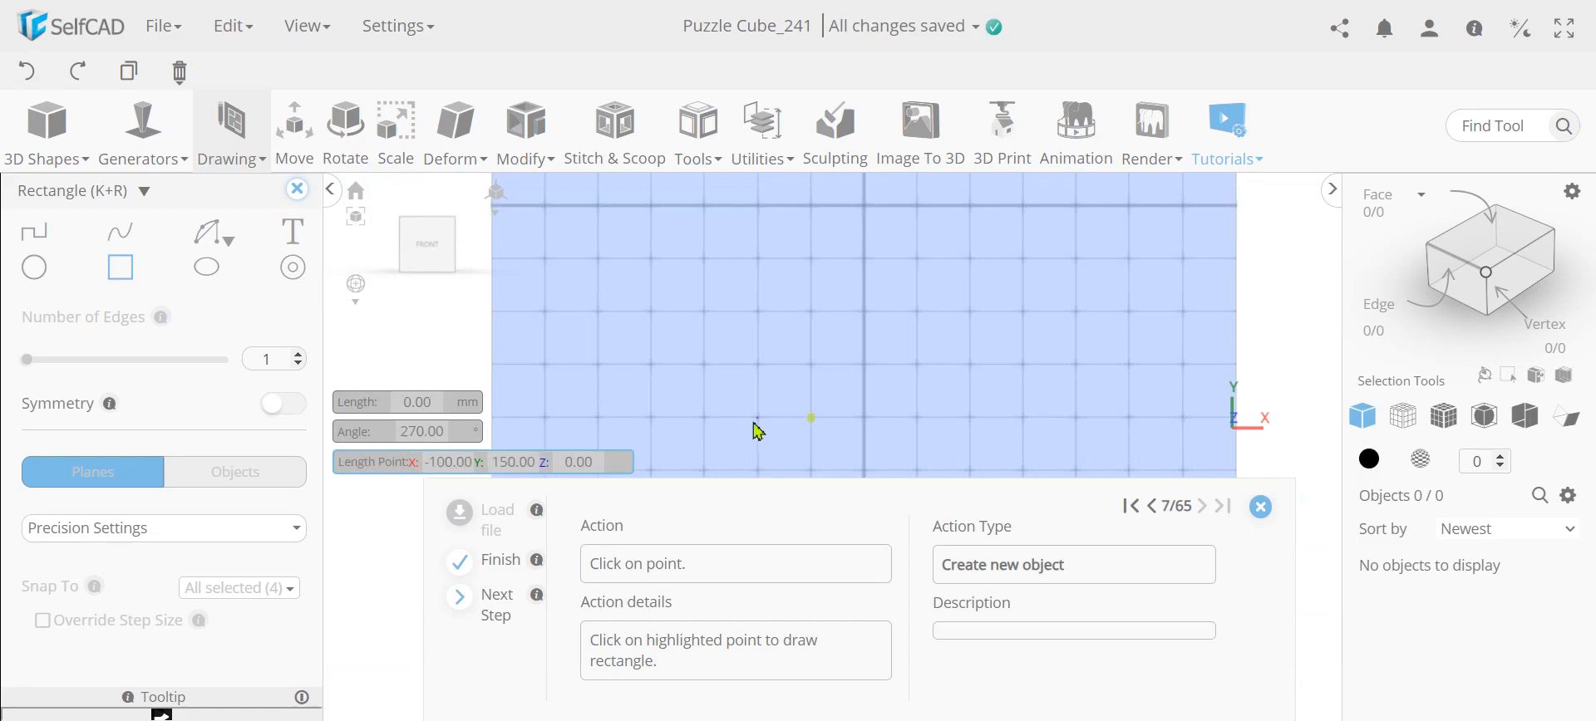
click(812, 426)
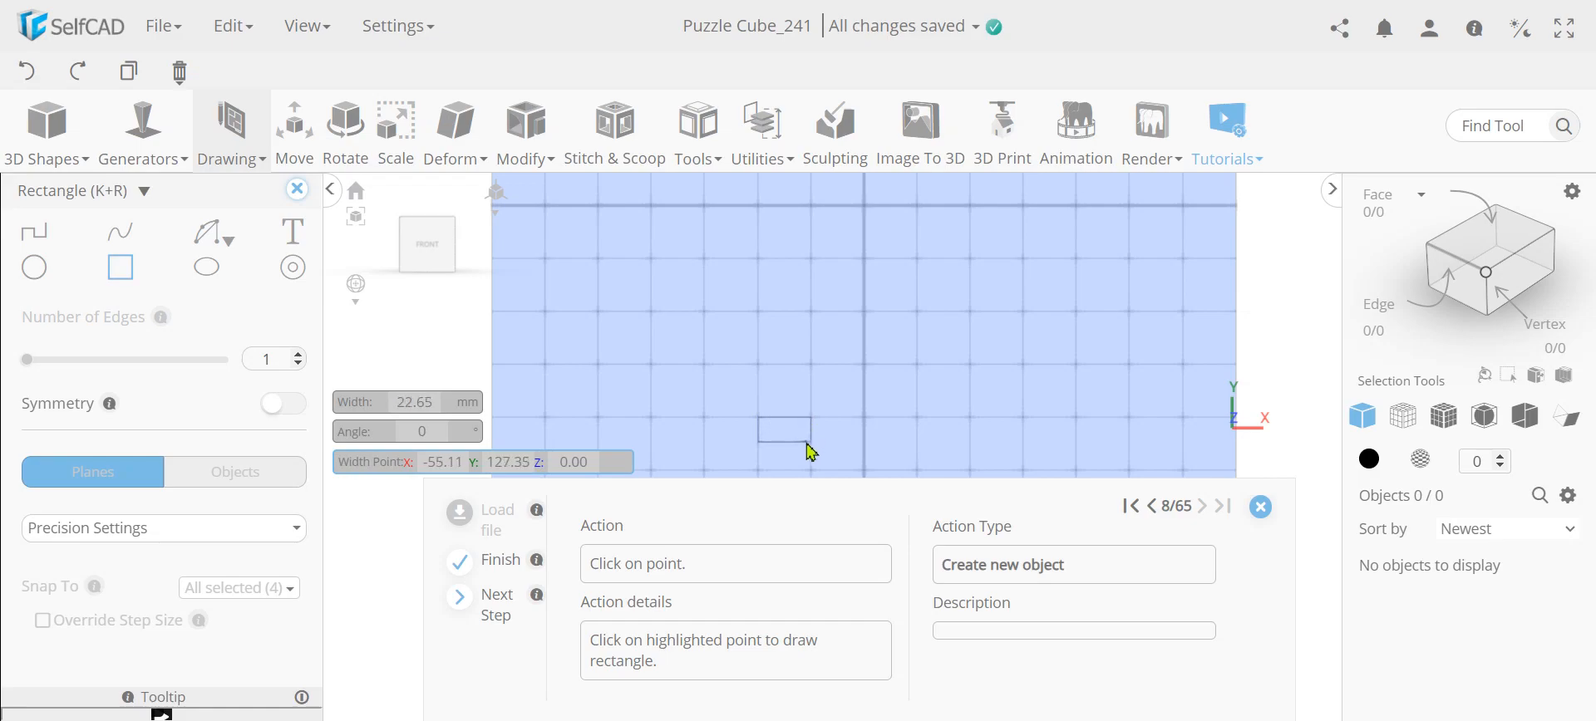
scroll(811, 453, down, 5)
scroll(812, 453, down, 2)
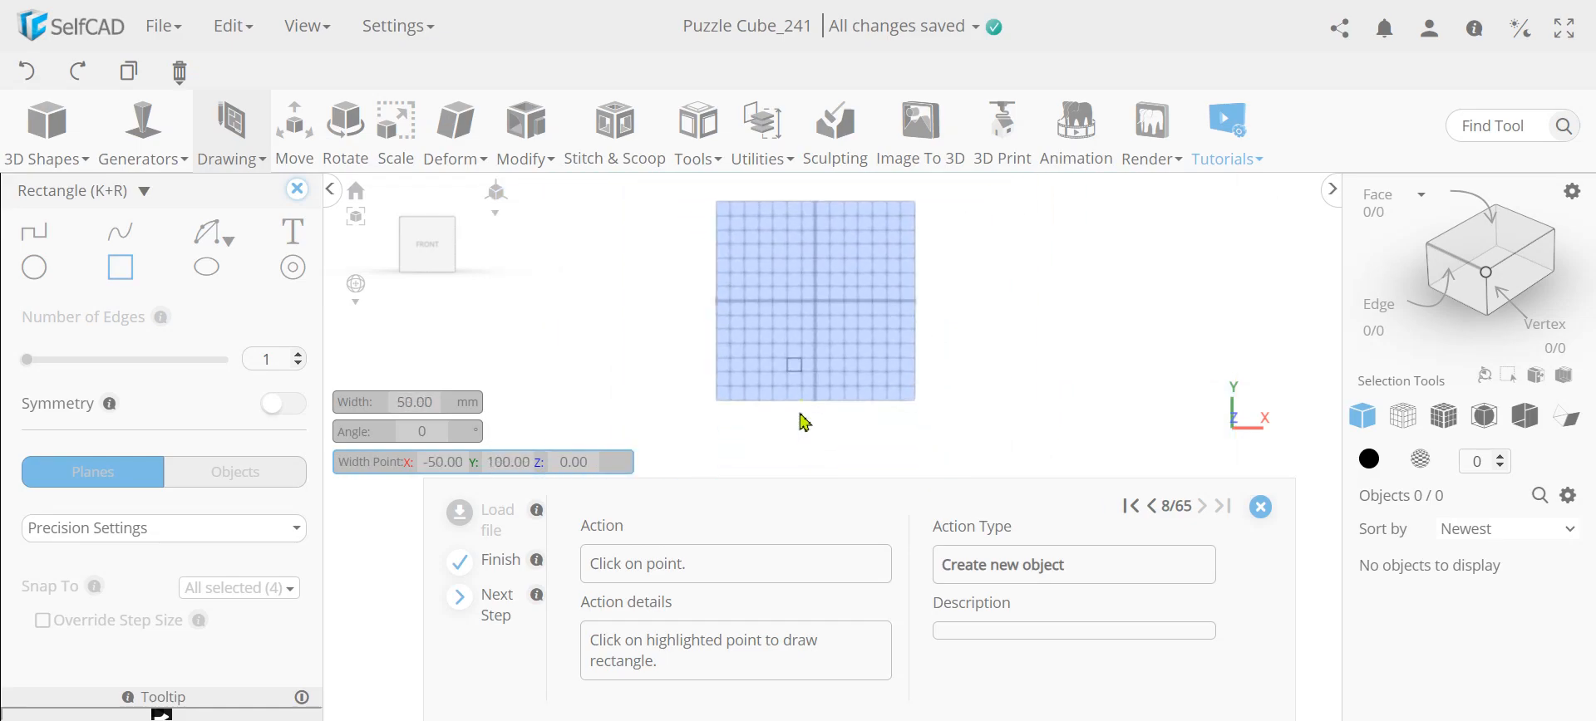
scroll(805, 419, up, 4)
scroll(810, 403, up, 3)
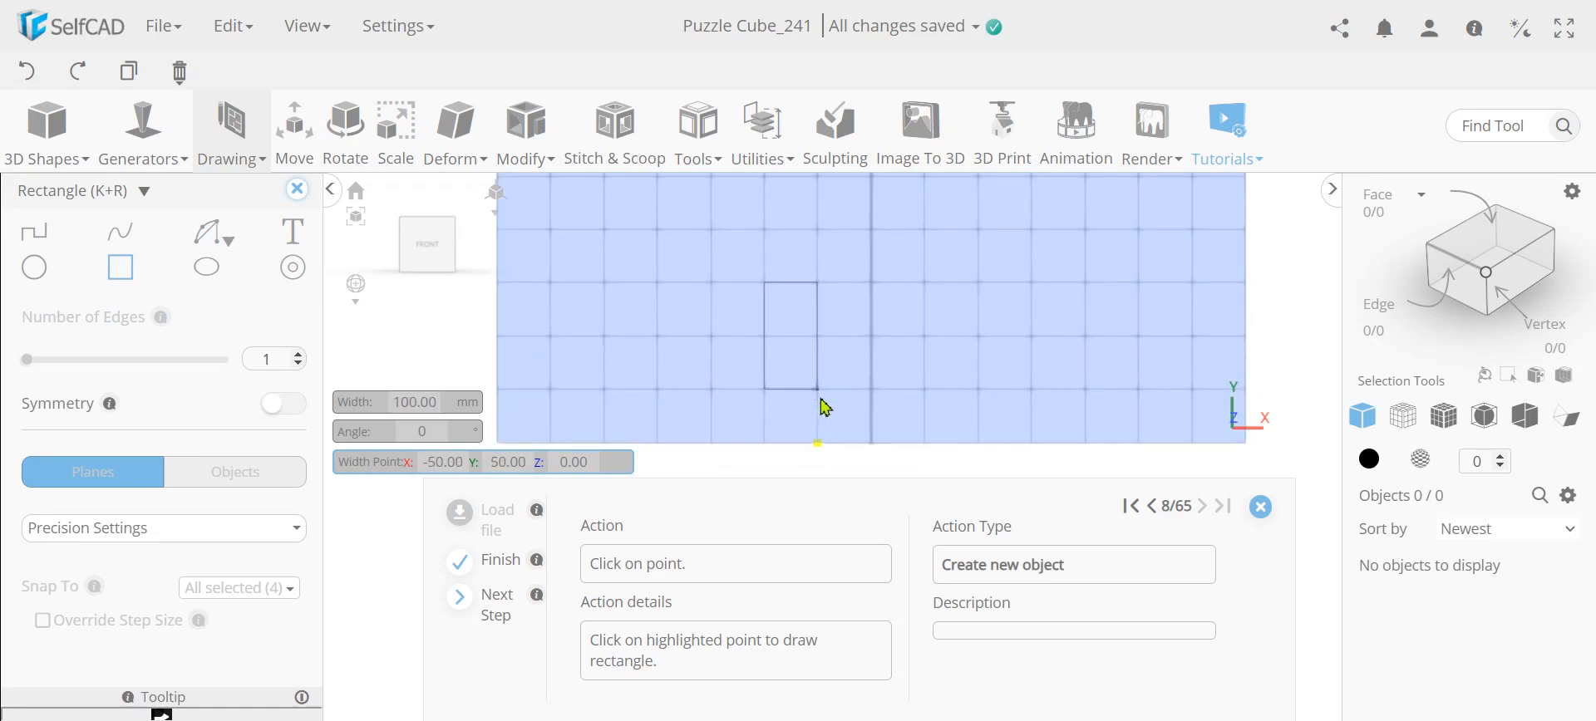
click(817, 447)
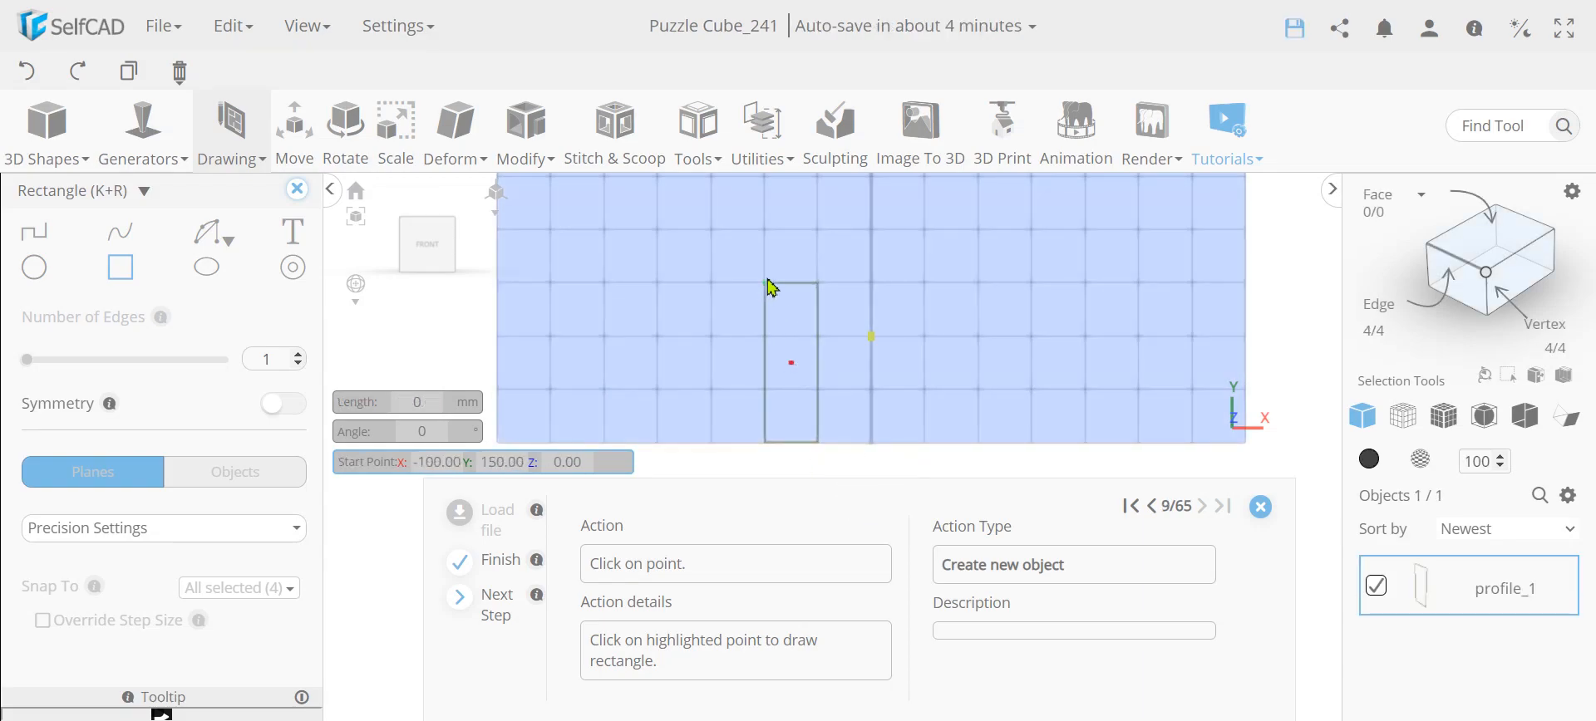
Draw a 100 by 50 mm rectangle across the sketch's middle row, from X 0, Y 100 down to Y 50 and over to X -100
click(867, 350)
click(874, 390)
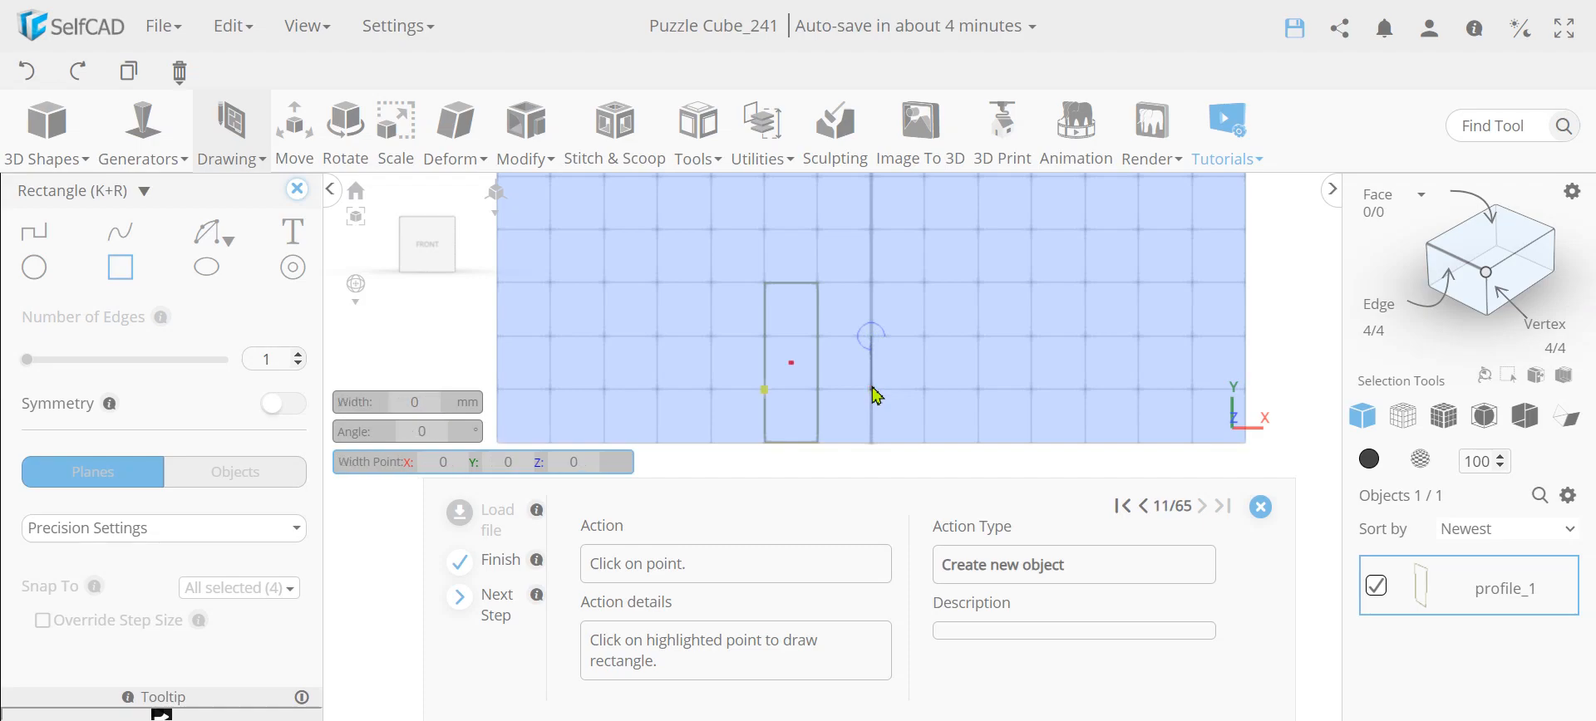
click(766, 391)
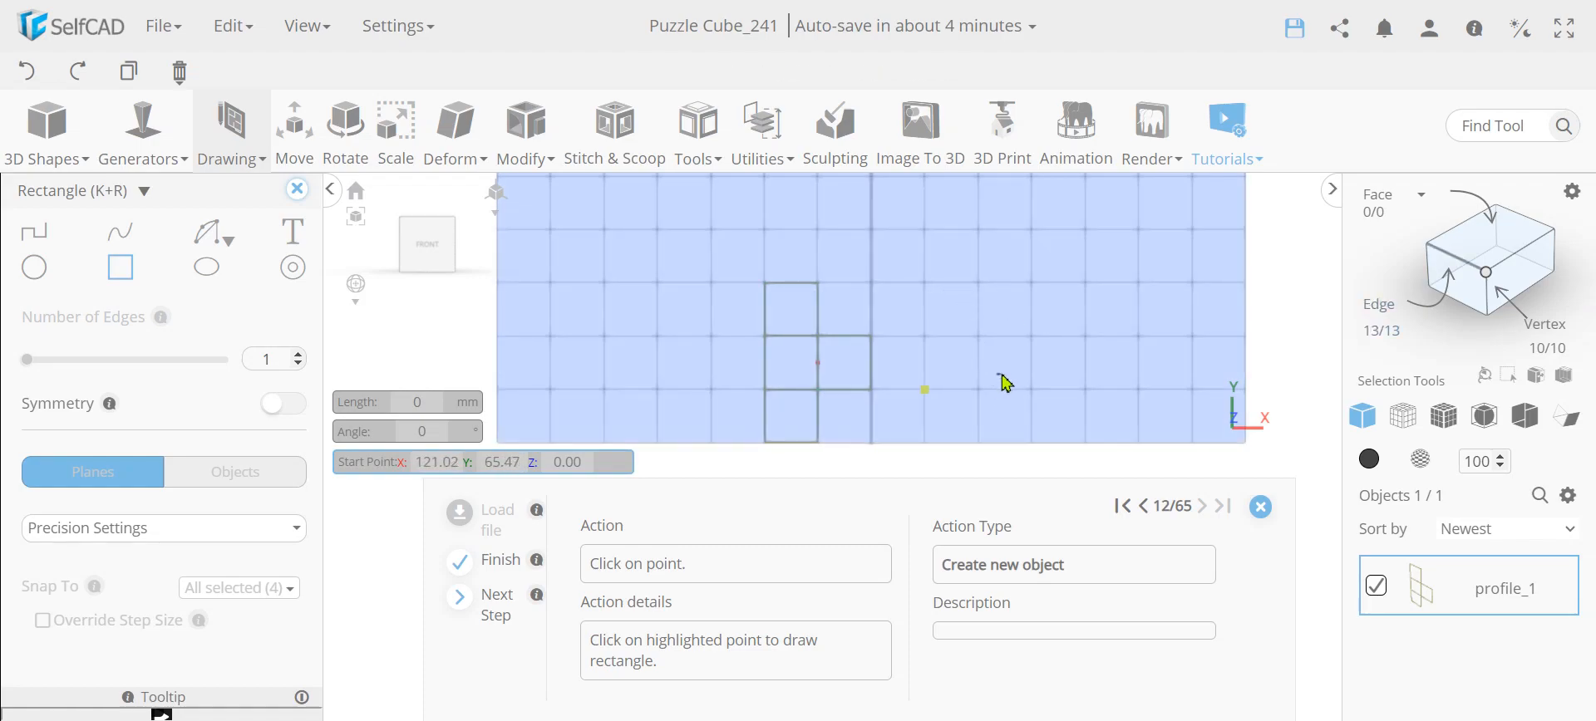
Draw a 150 by 50 mm rectangle along the sketch's base, from X 50, Y 50 down to Y 0 and over to X -100
click(925, 391)
click(928, 443)
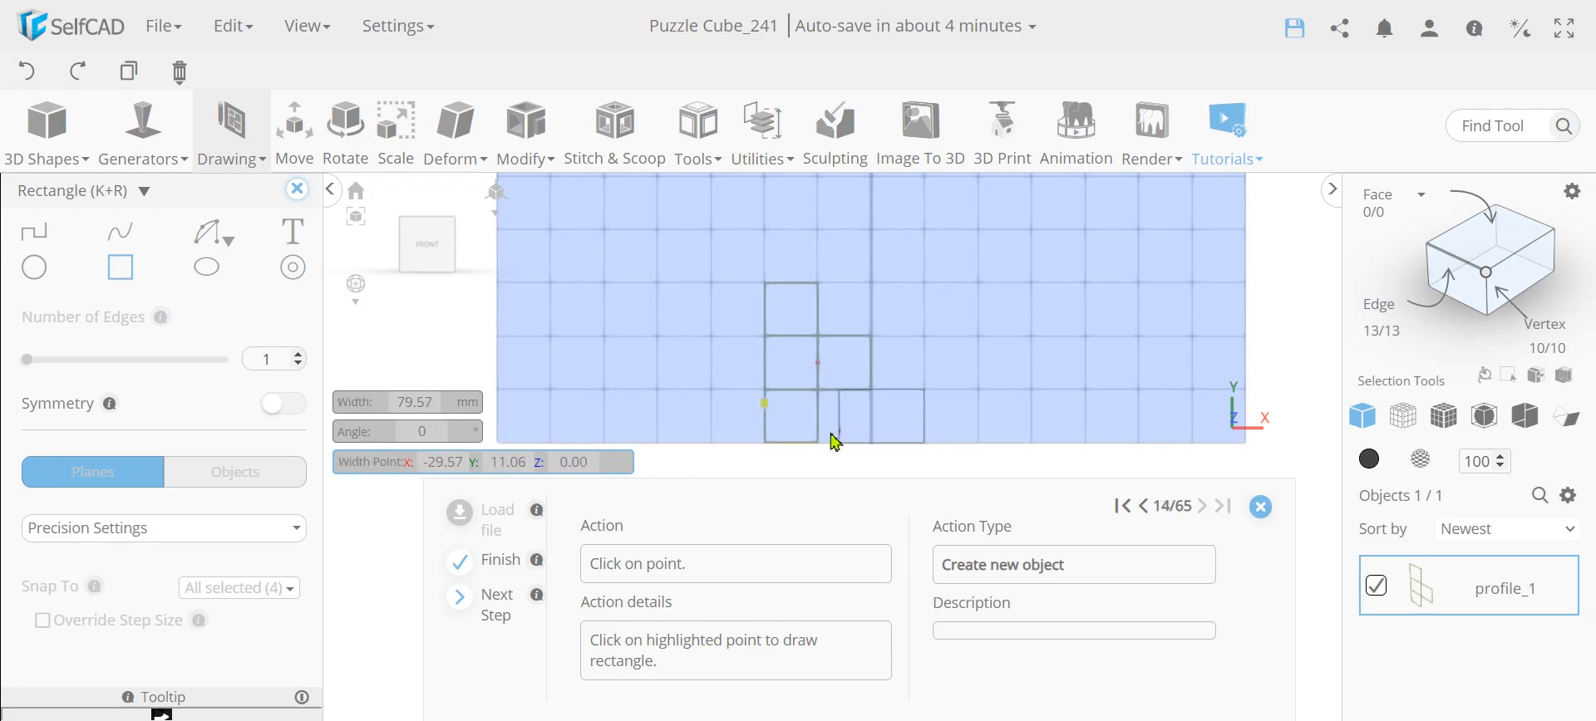
click(768, 416)
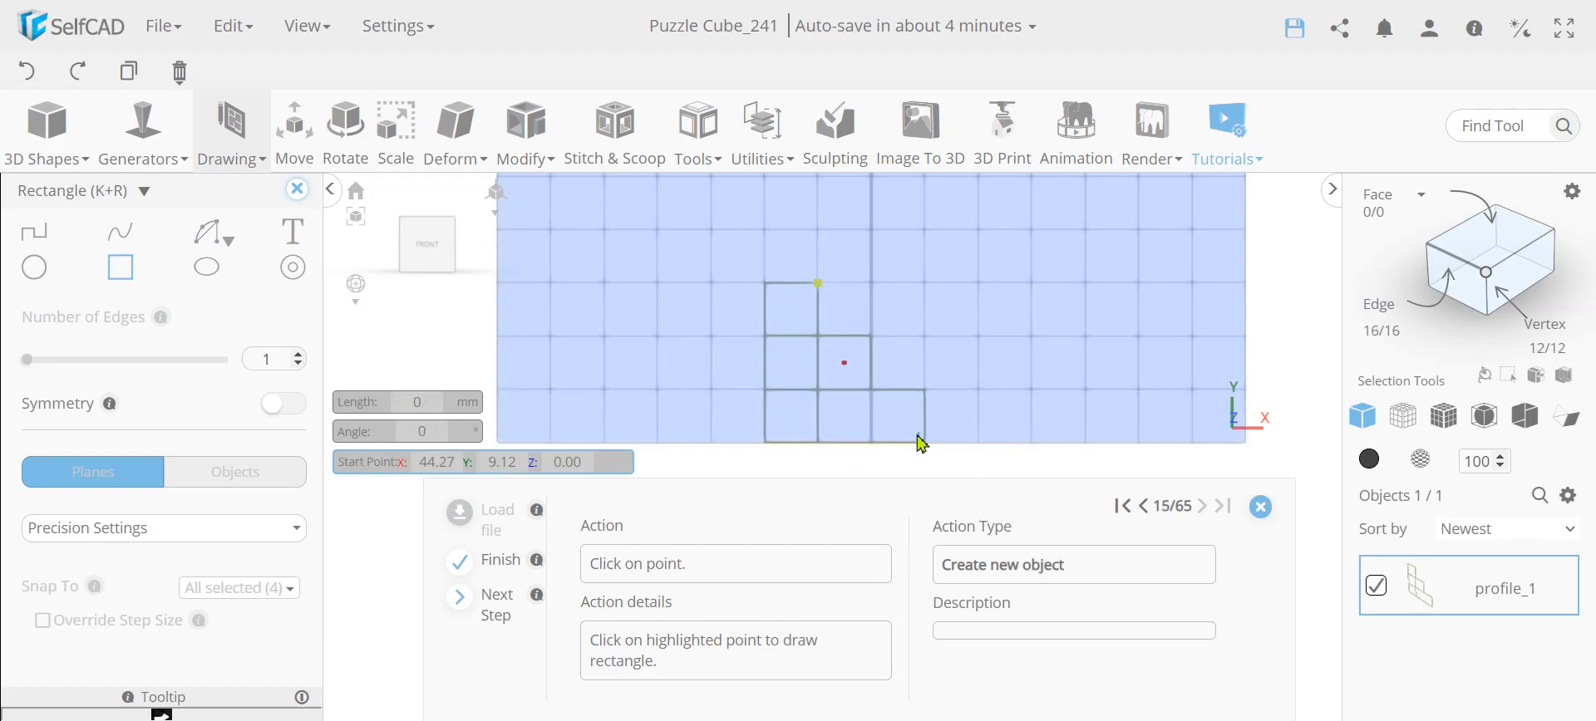
Draw a 100 by 100 mm rectangle from X -50, Y 150 to X 50, Y 50, and close the 3D Sketch
scroll(870, 370, up, 3)
scroll(908, 399, down, 3)
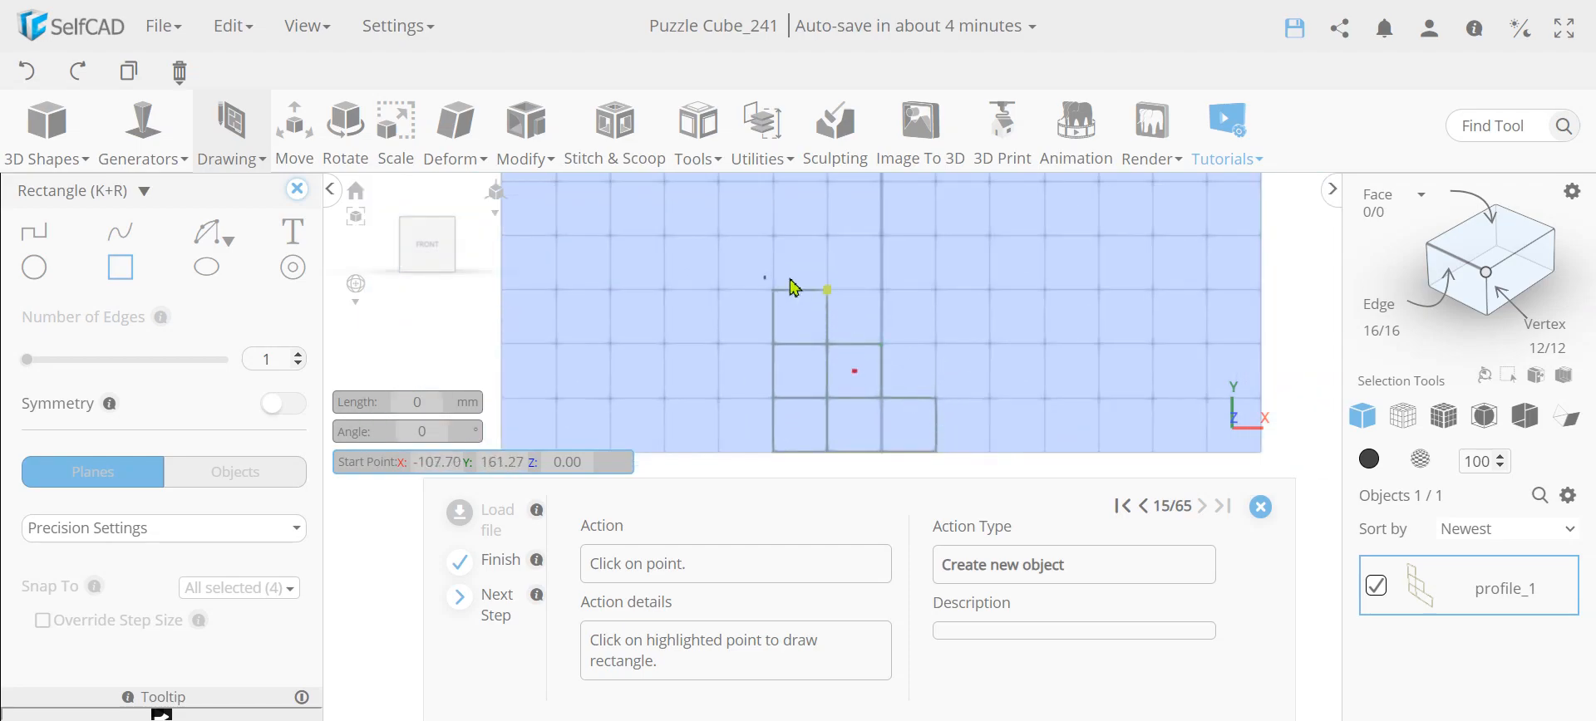
click(839, 297)
click(936, 291)
click(937, 399)
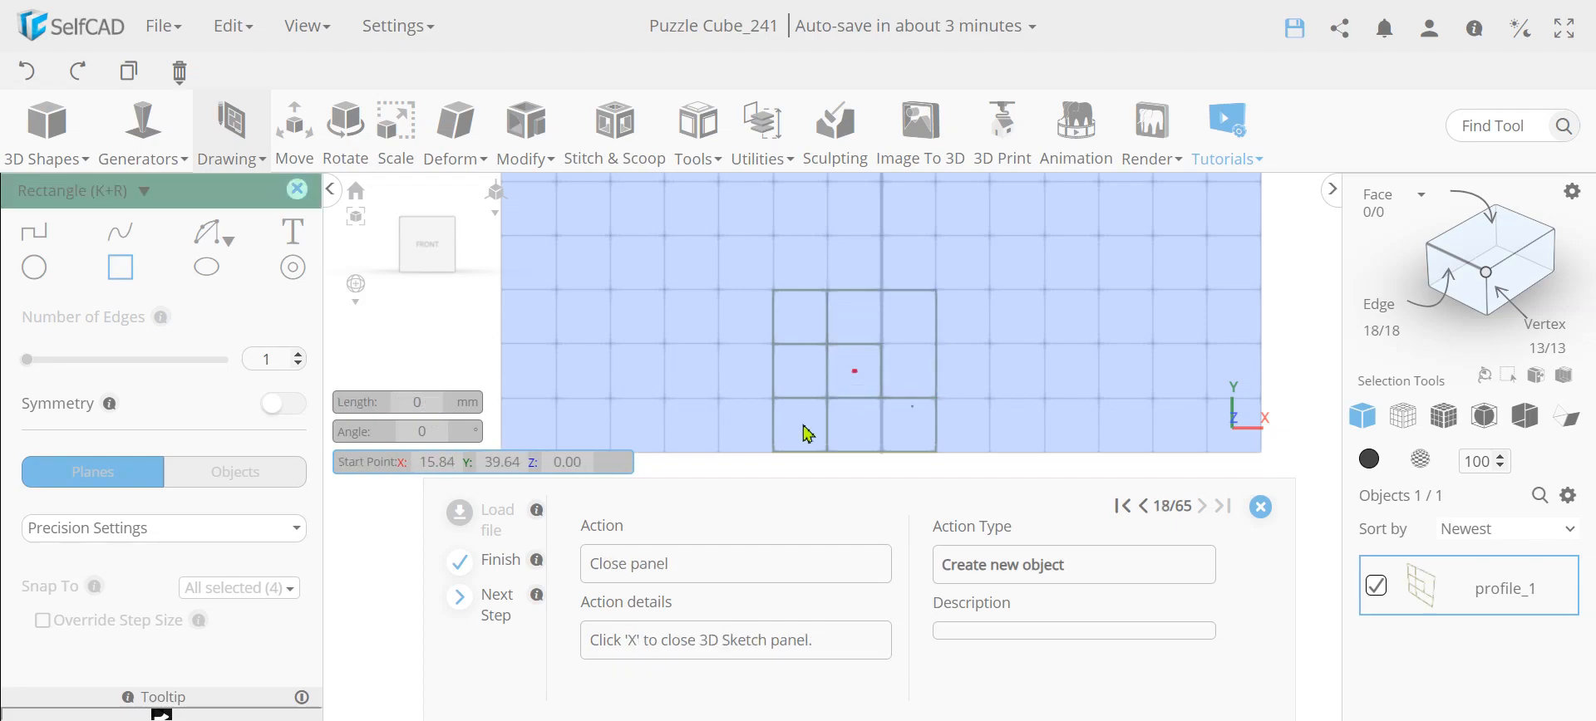
click(297, 189)
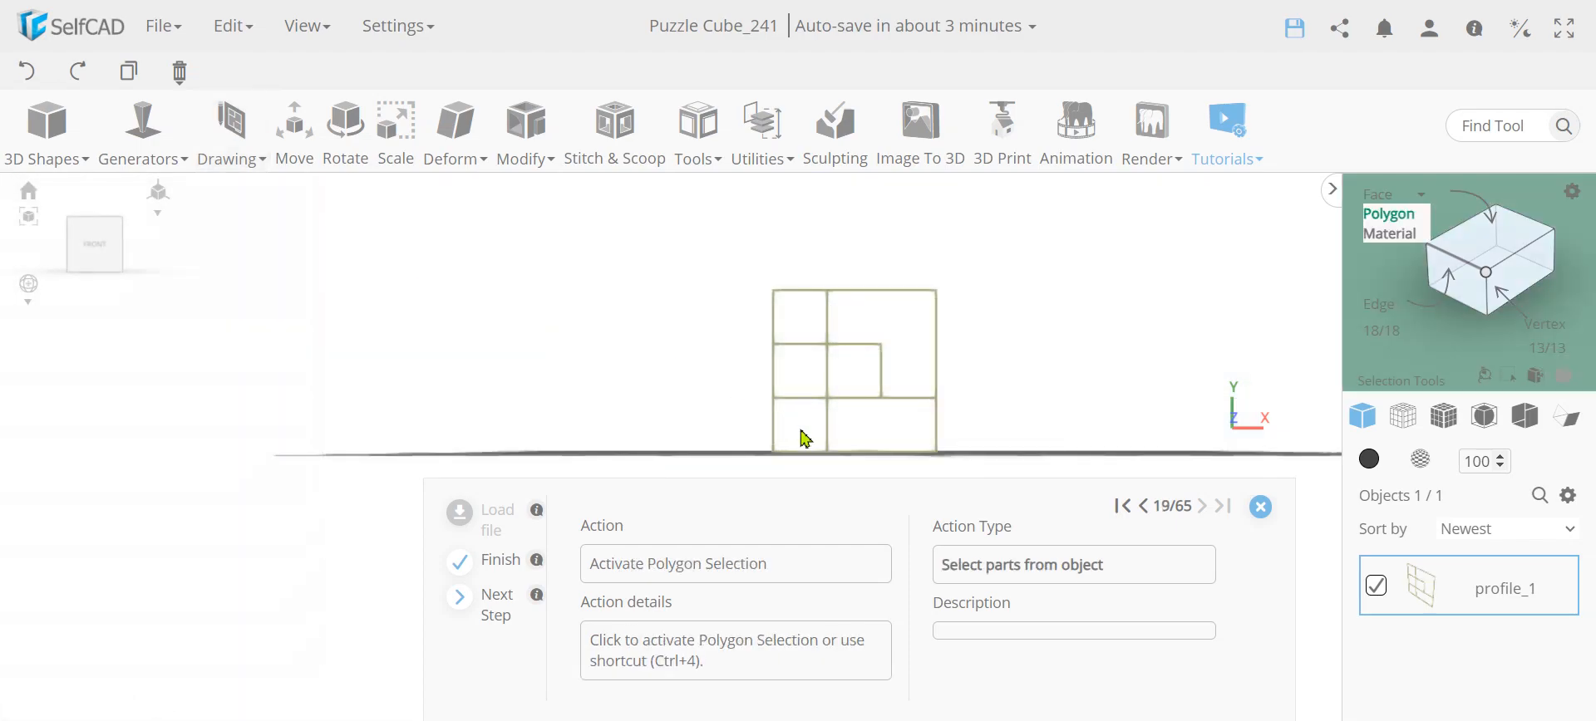
Activate Polygon selection and select the full-height column region of the profile between X -100 and X -50
scroll(847, 423, up, 2)
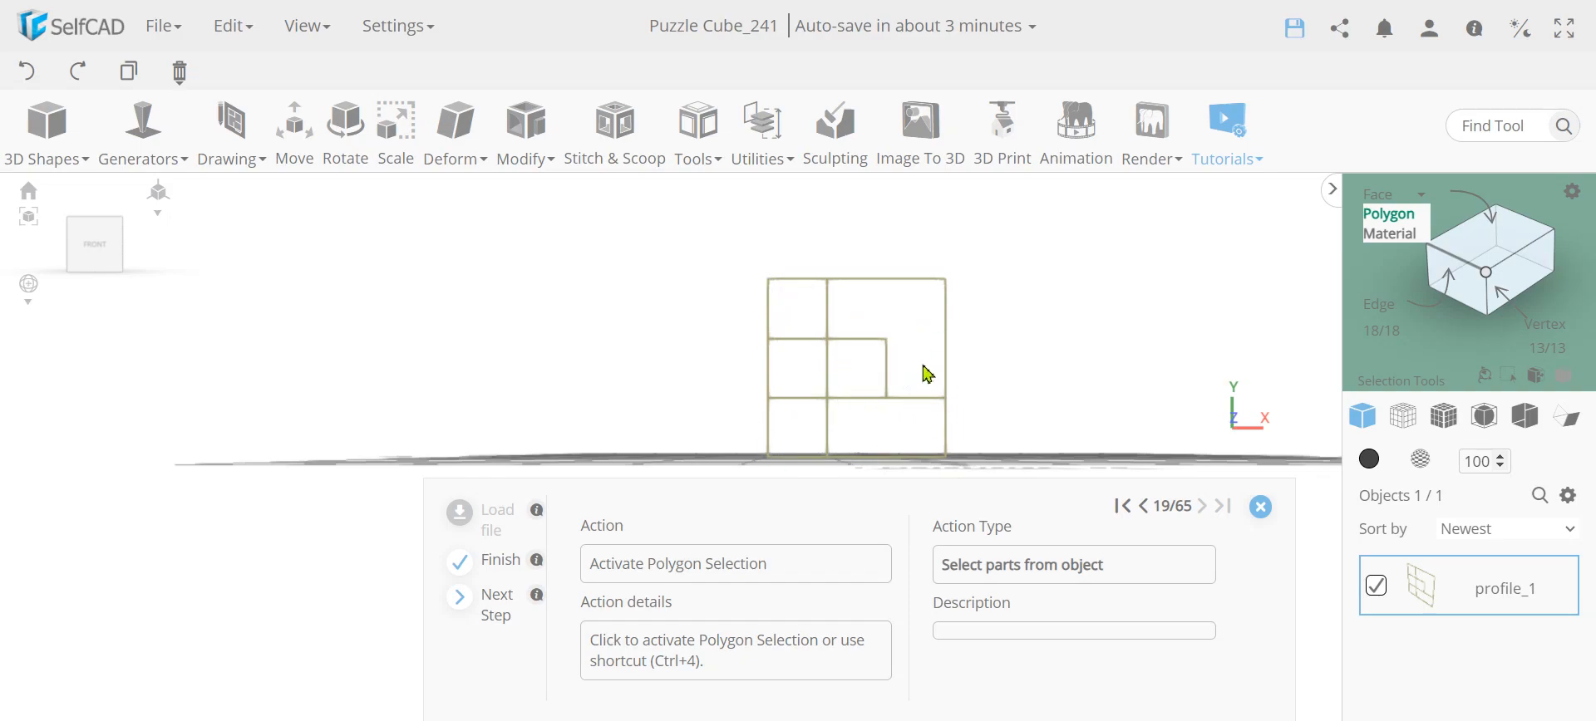
click(1404, 214)
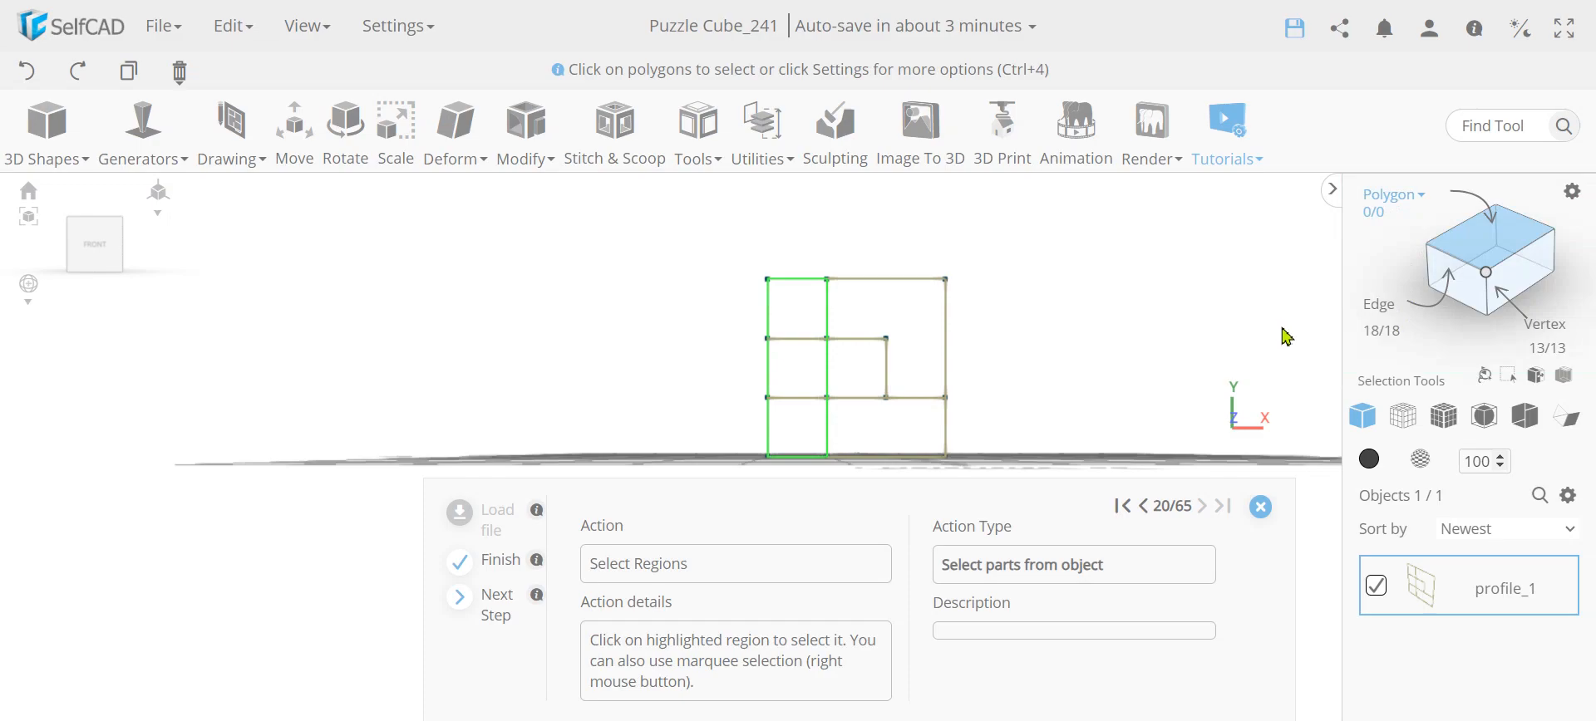
mouse_move(1398, 203)
right_drag(844, 474, 738, 264)
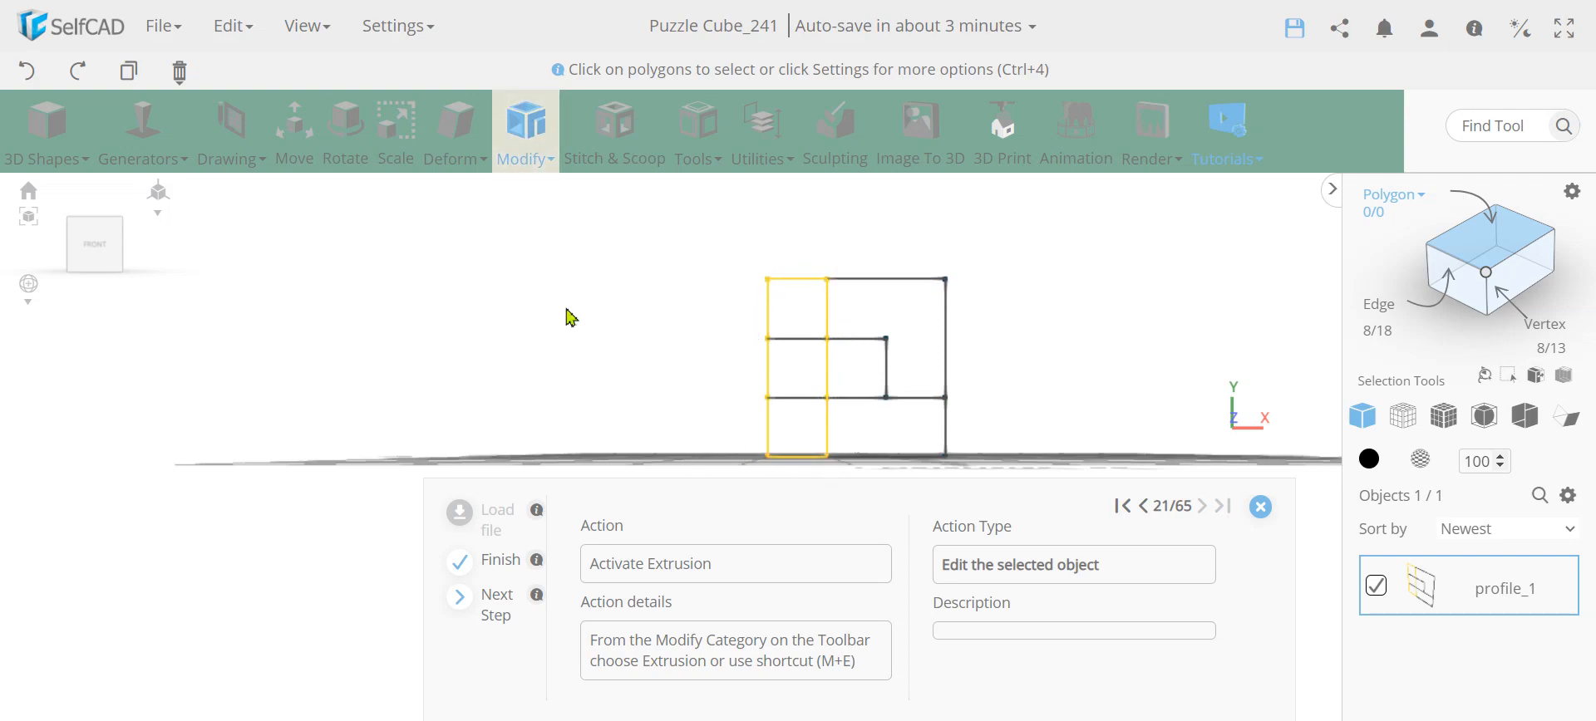
Extrude the selected column region by -75 and finalize the extrusion
click(527, 154)
click(542, 204)
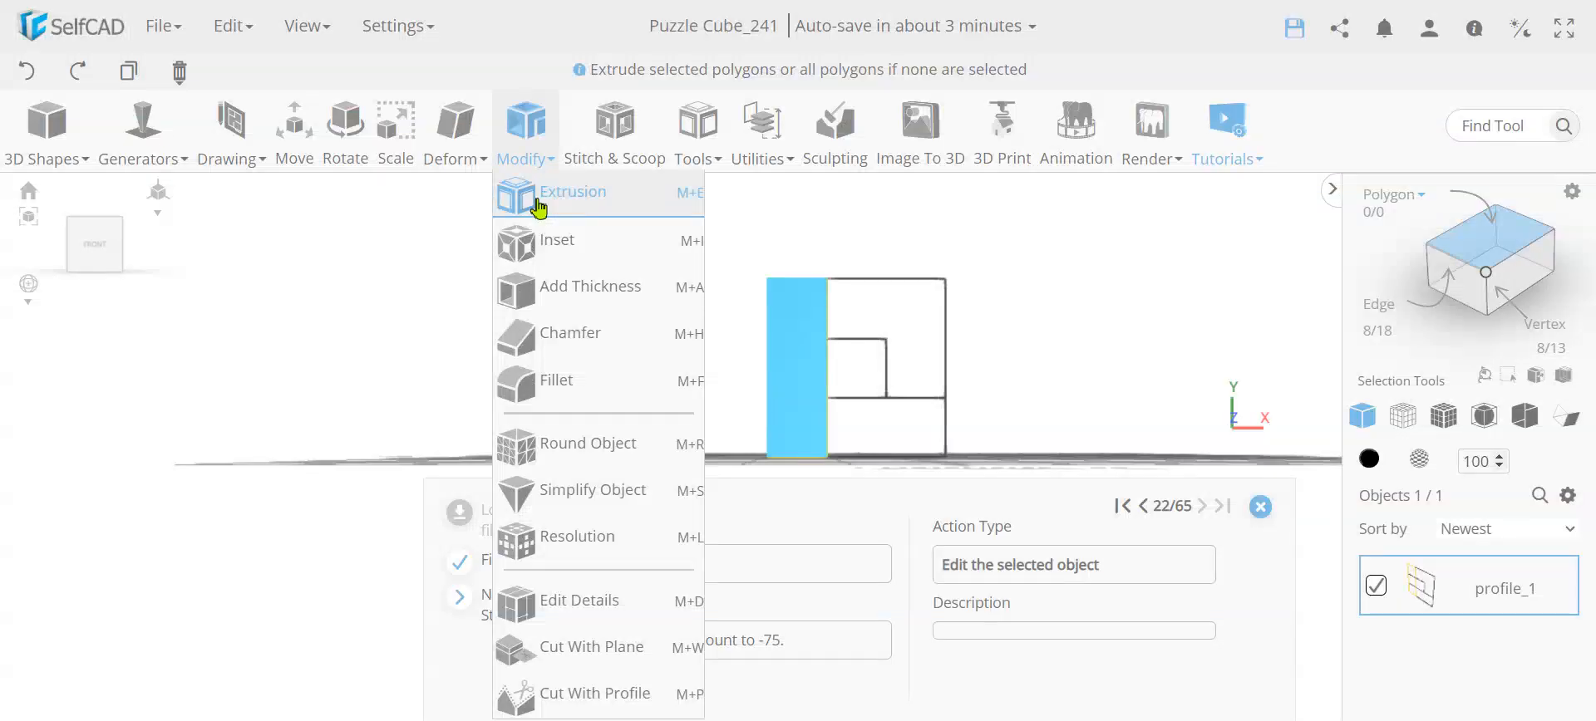
drag(689, 407, 920, 436)
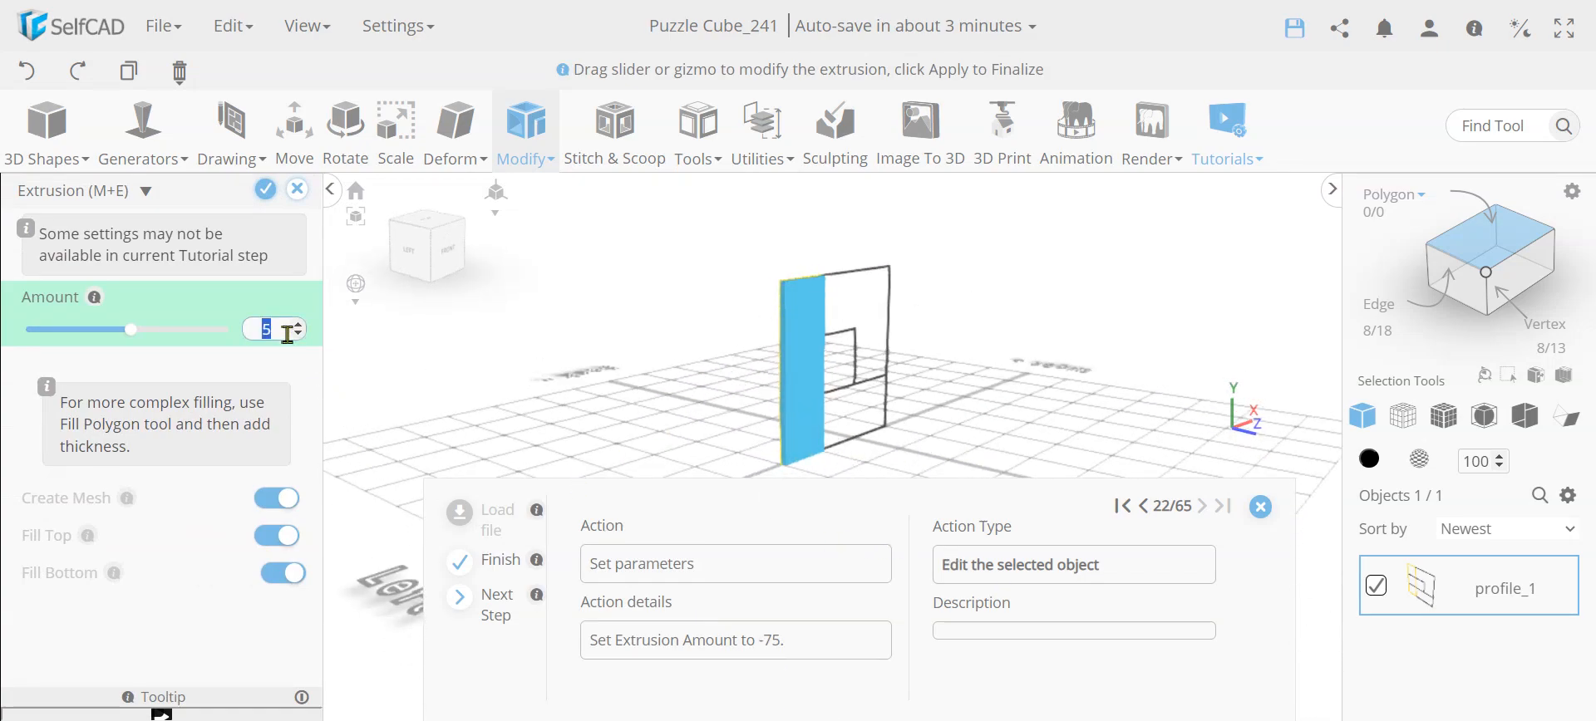
text(-7)
key(Return)
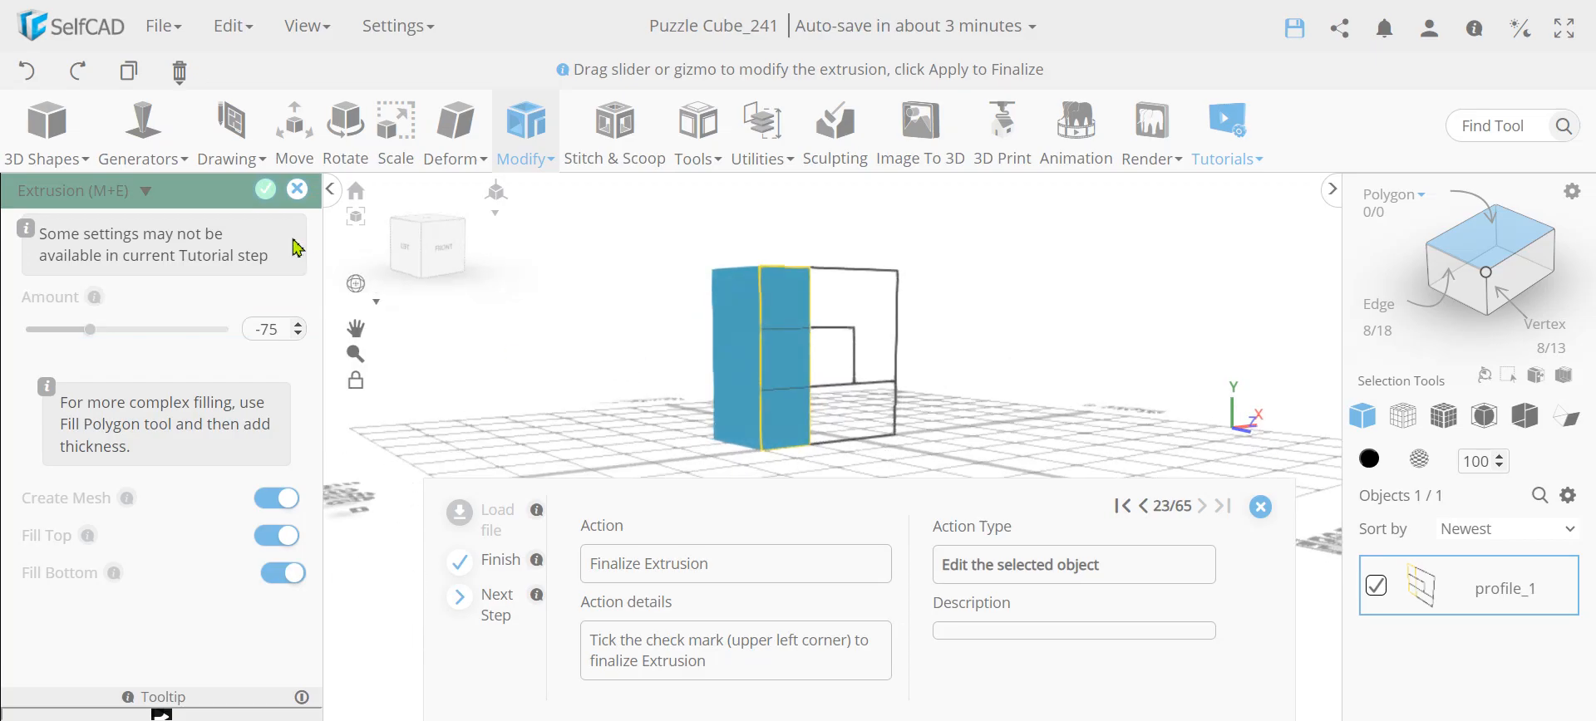
click(265, 190)
Change the extruded column's color to yellow and hide it
right_drag(735, 421, 638, 426)
click(1370, 462)
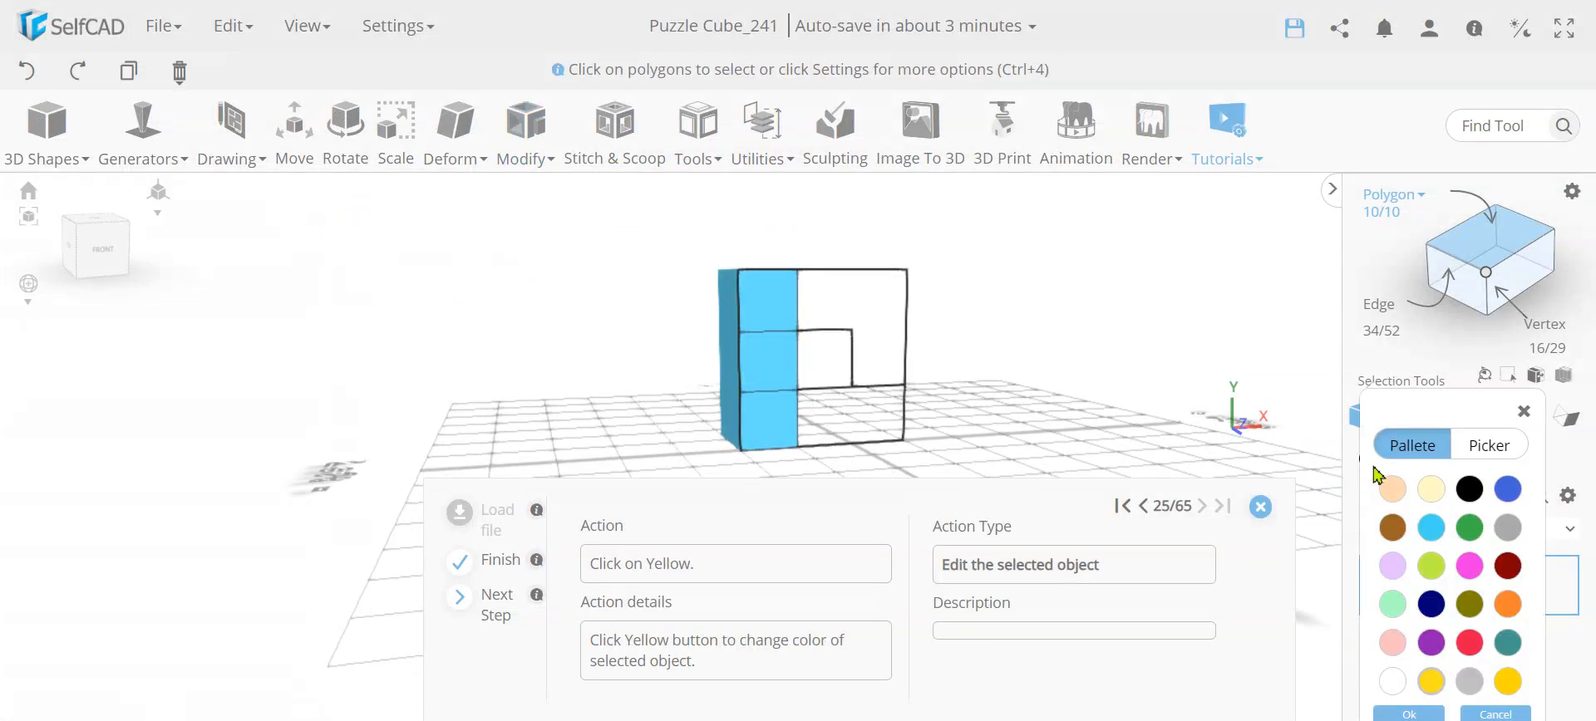
click(1431, 663)
click(1430, 698)
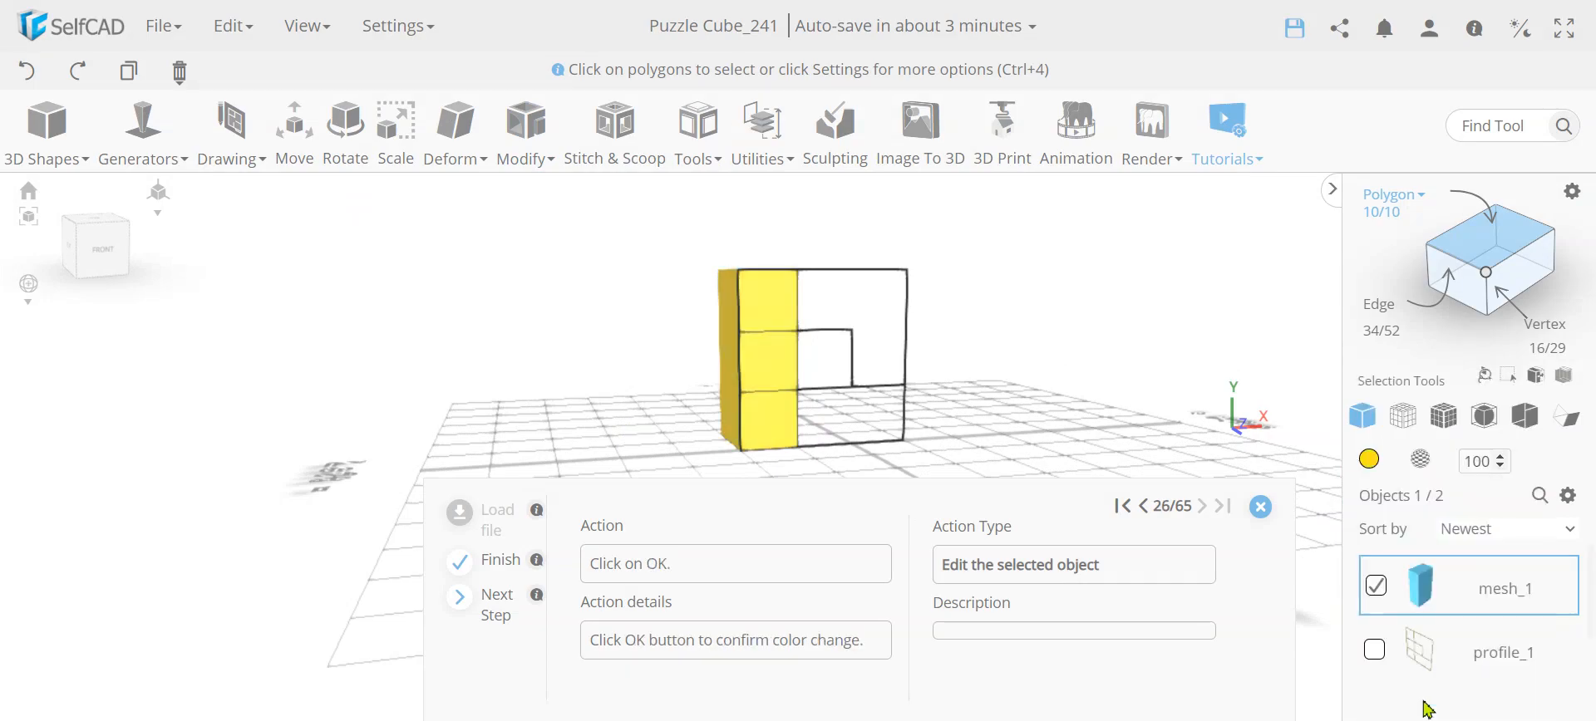
click(1567, 497)
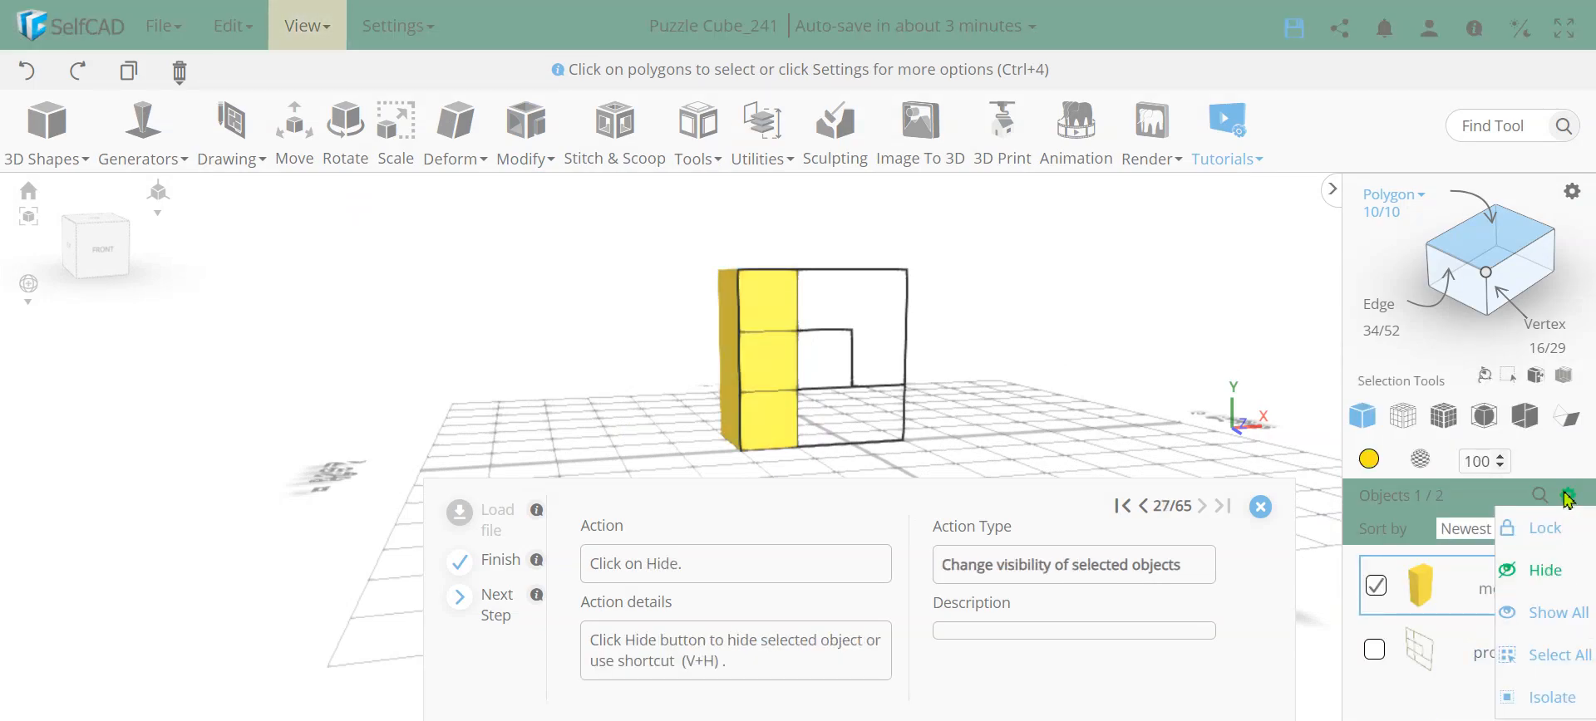
click(1545, 570)
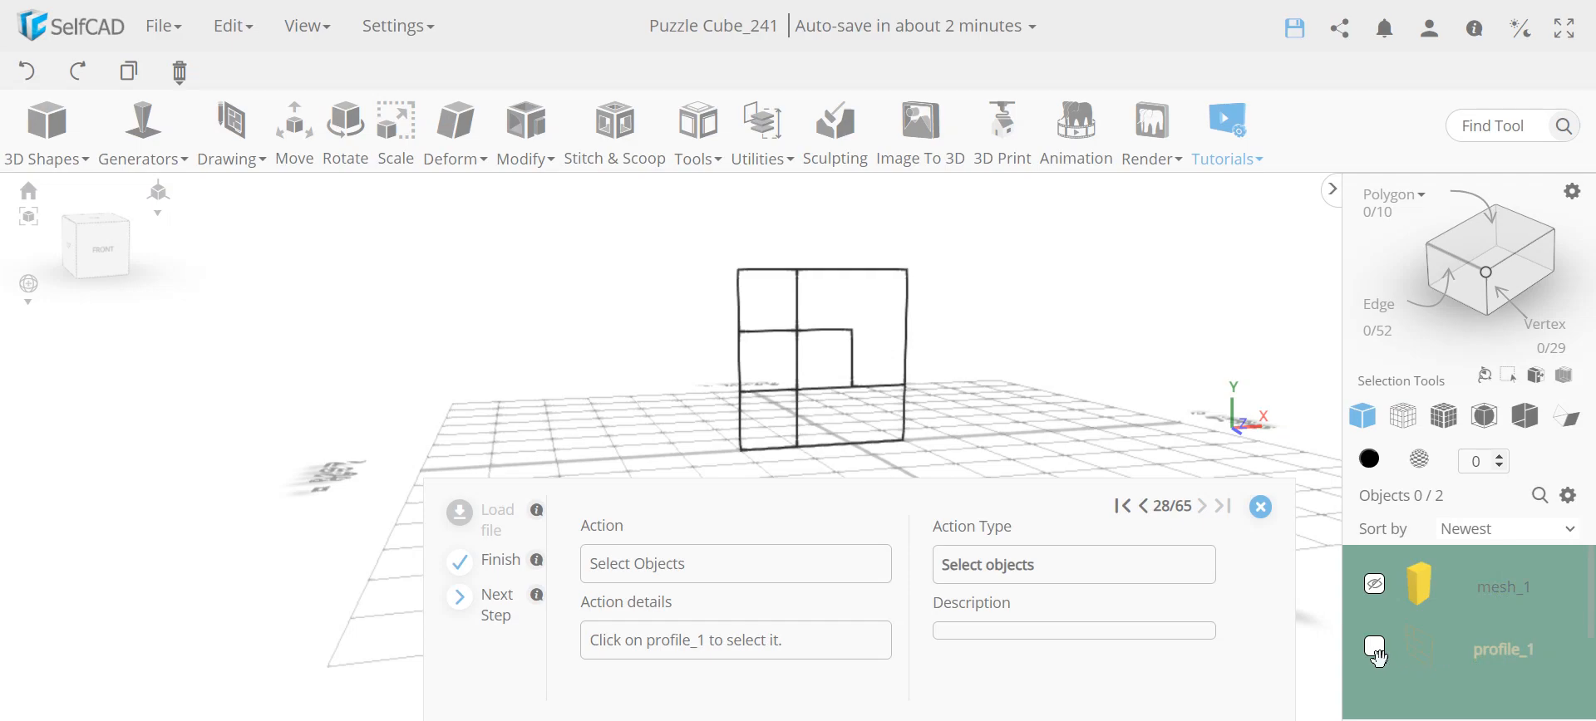
Select profile_1, activate Polygon selection and select its three-step staircase region
click(1376, 647)
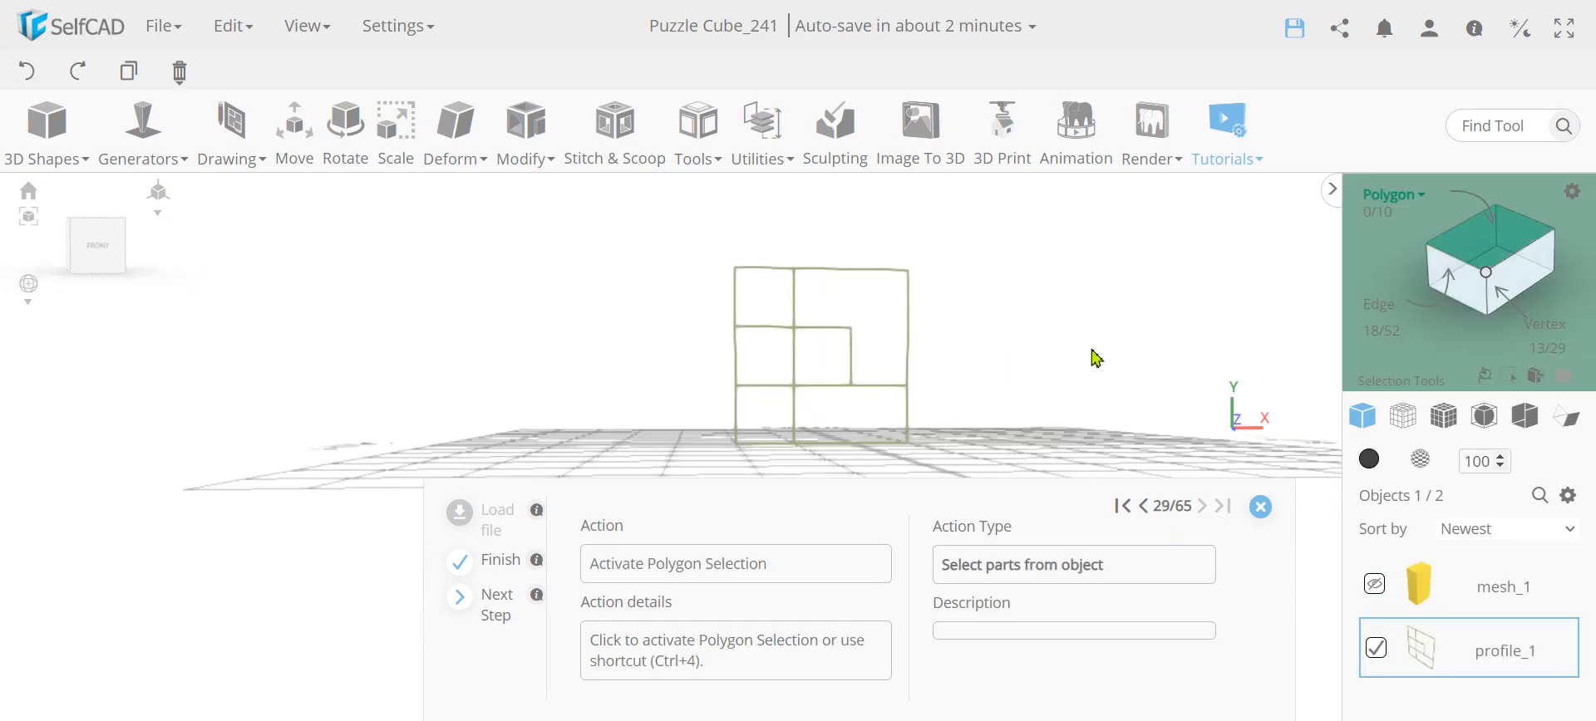
click(1525, 248)
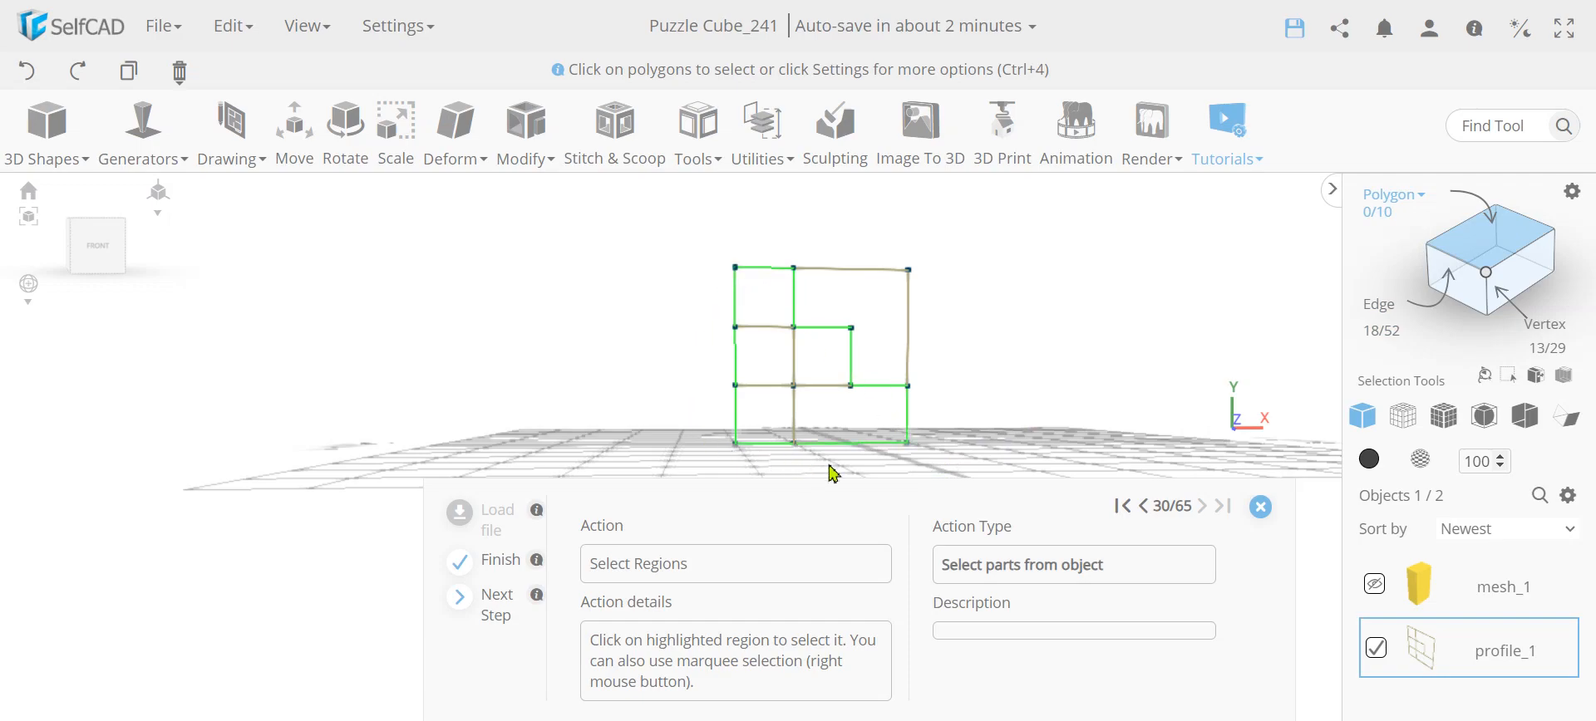
right_drag(937, 450, 684, 257)
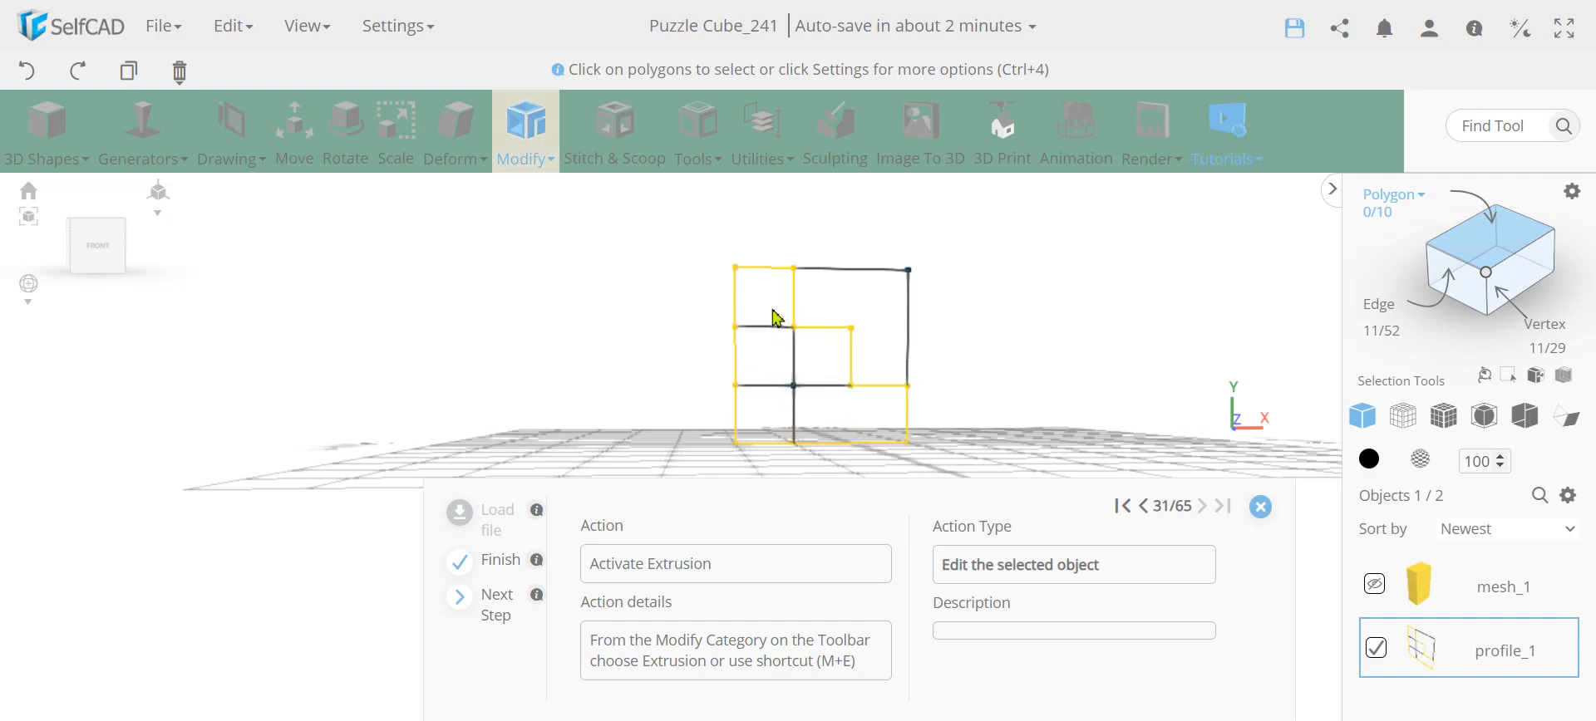
Extrude the selected staircase region by 75 and finalize the extrusion
click(535, 132)
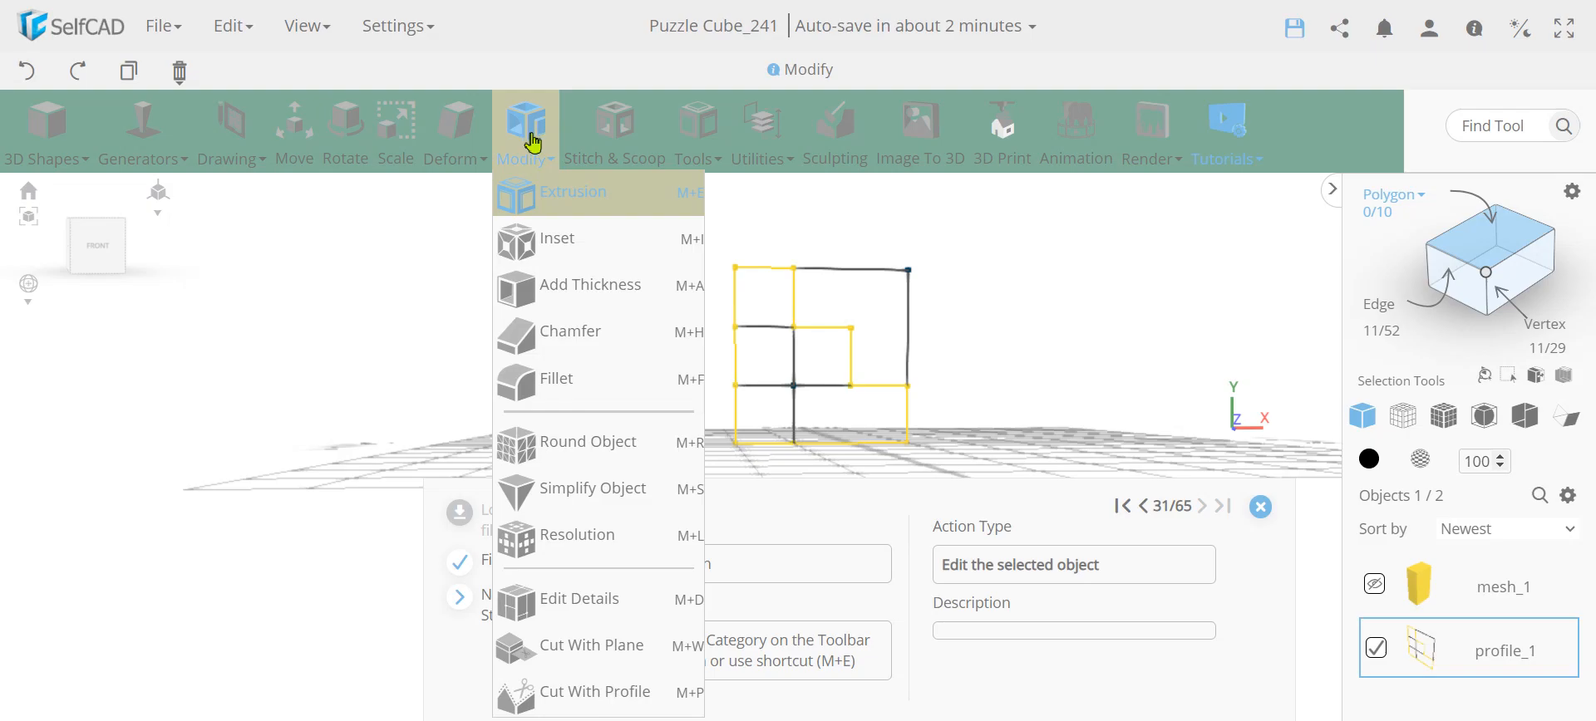
click(535, 200)
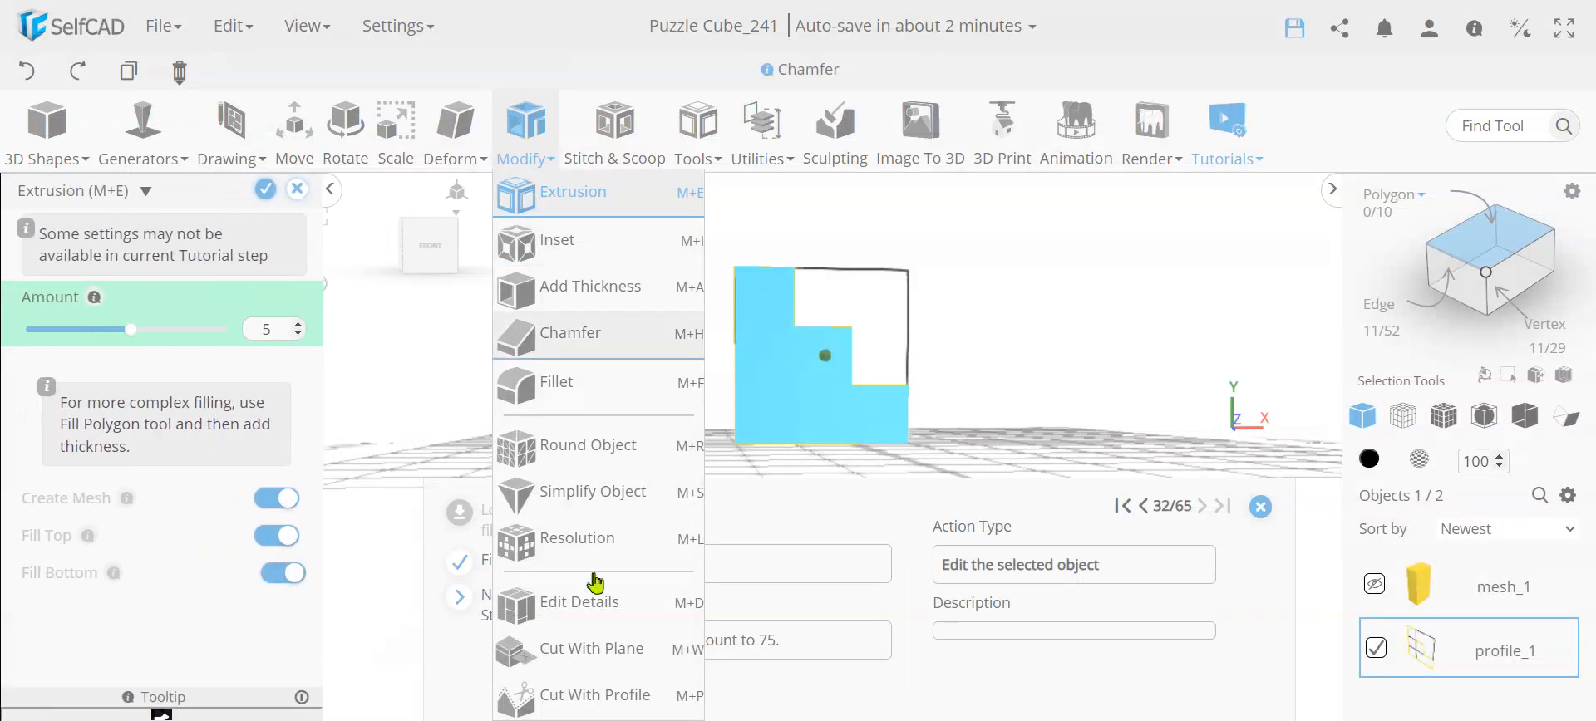
click(267, 330)
text(75)
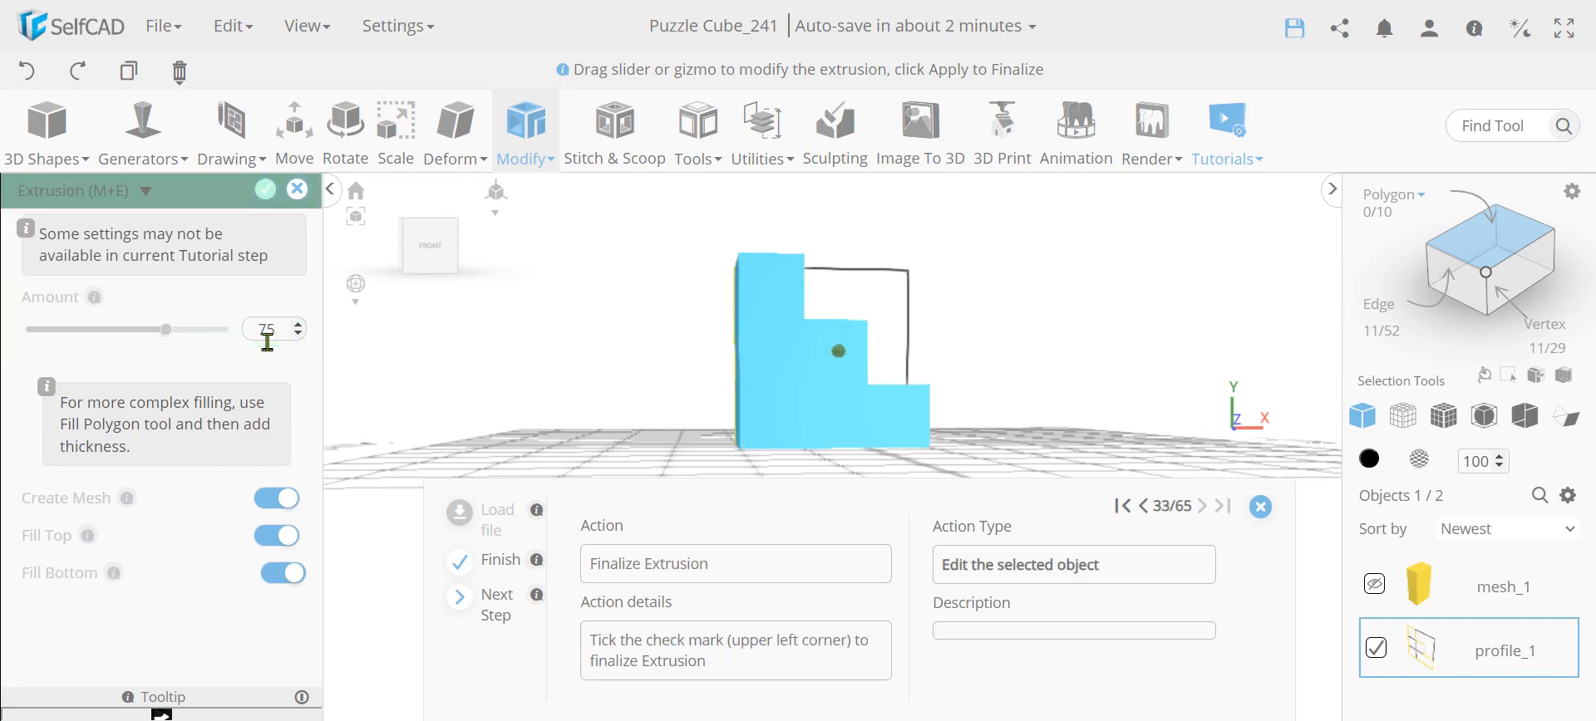
right_drag(604, 353, 798, 322)
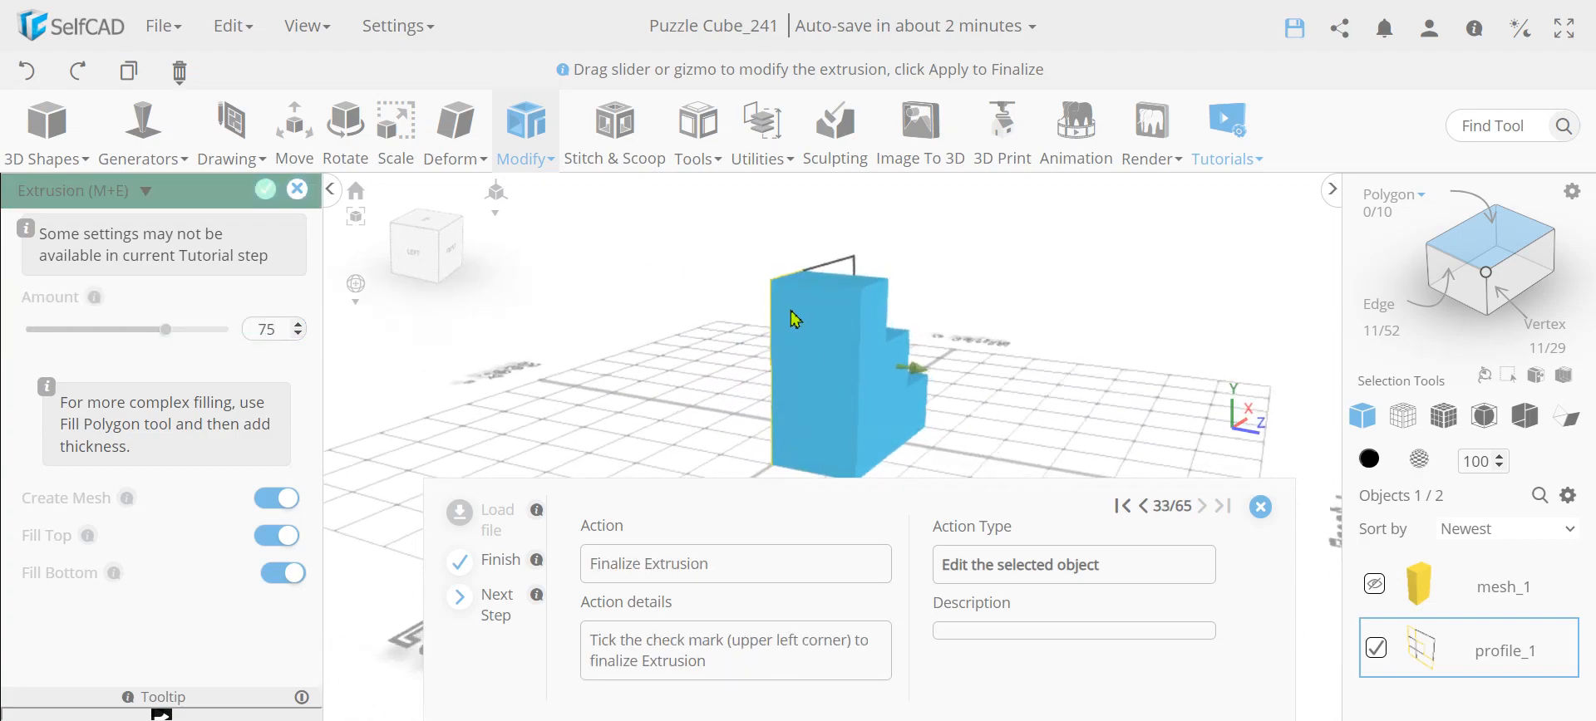
right_drag(981, 345, 155, 280)
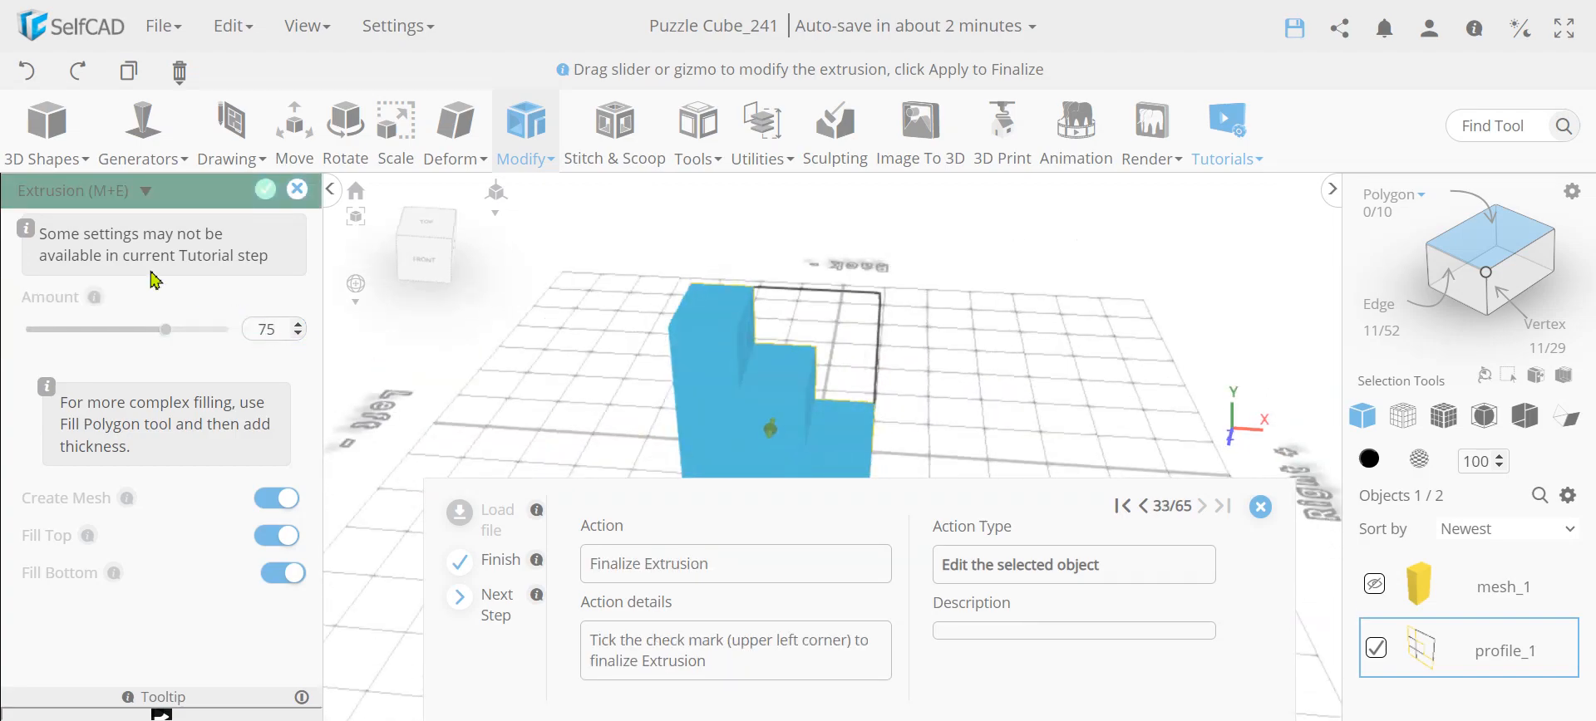
click(268, 191)
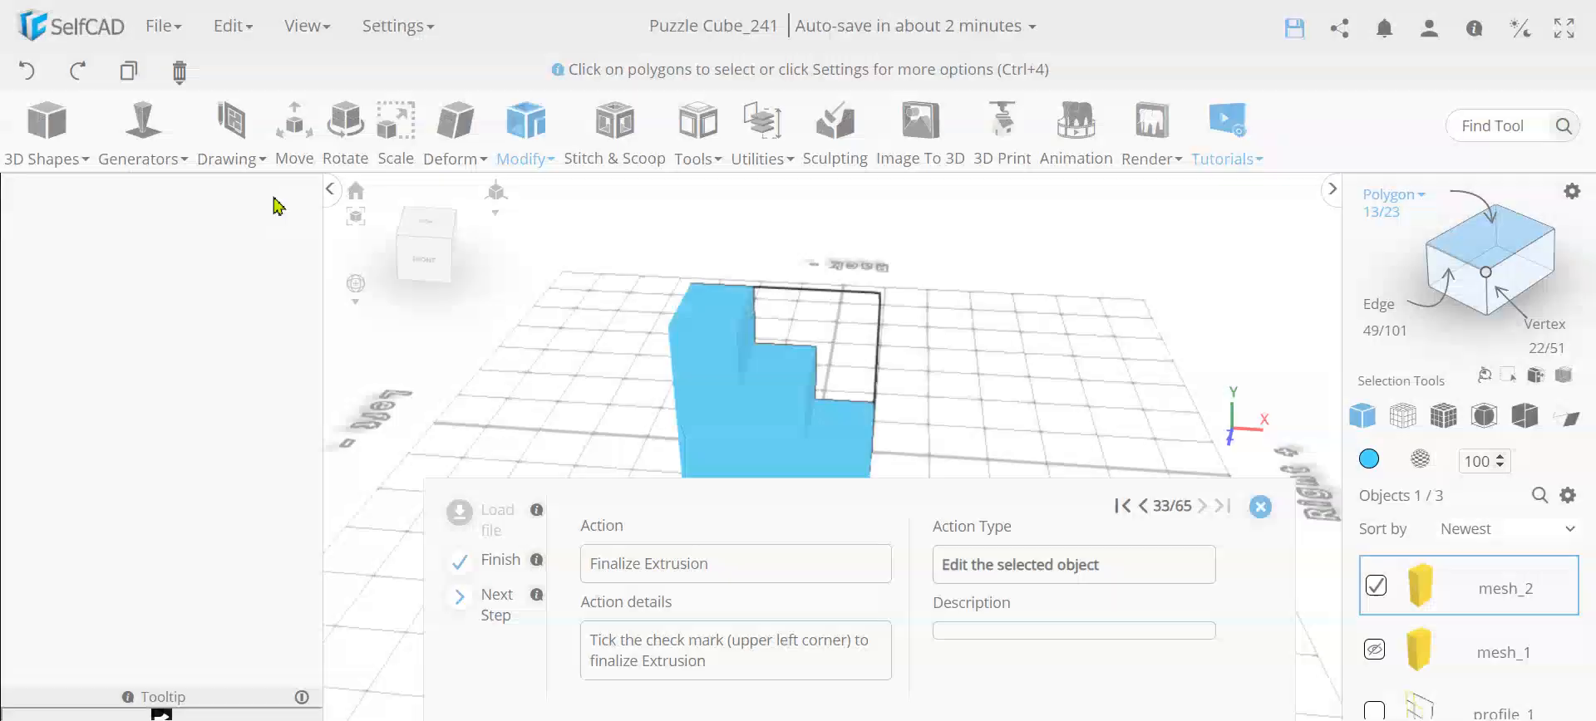
Change the extruded staircase piece's color to red and hide it
click(1369, 459)
click(1469, 626)
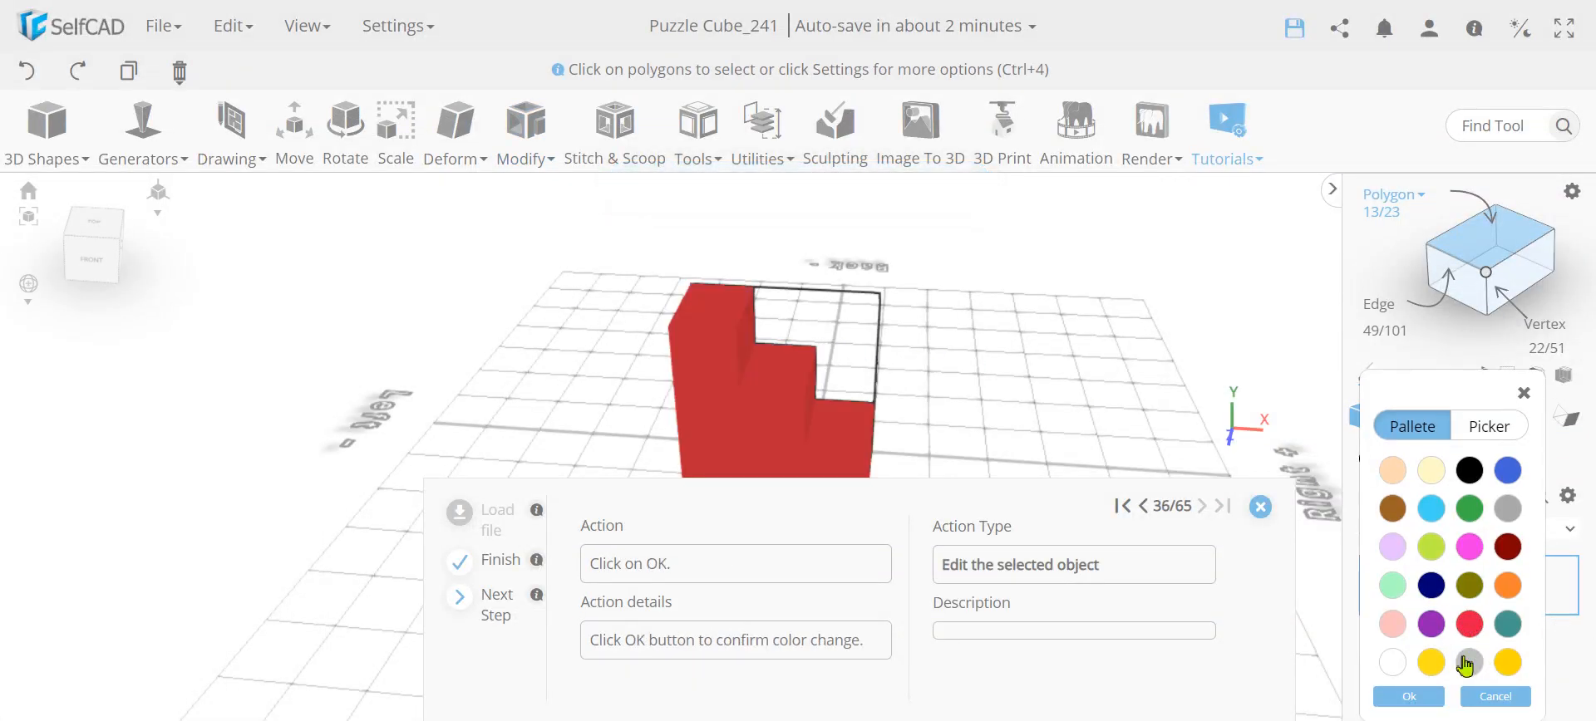
click(1406, 696)
click(1567, 495)
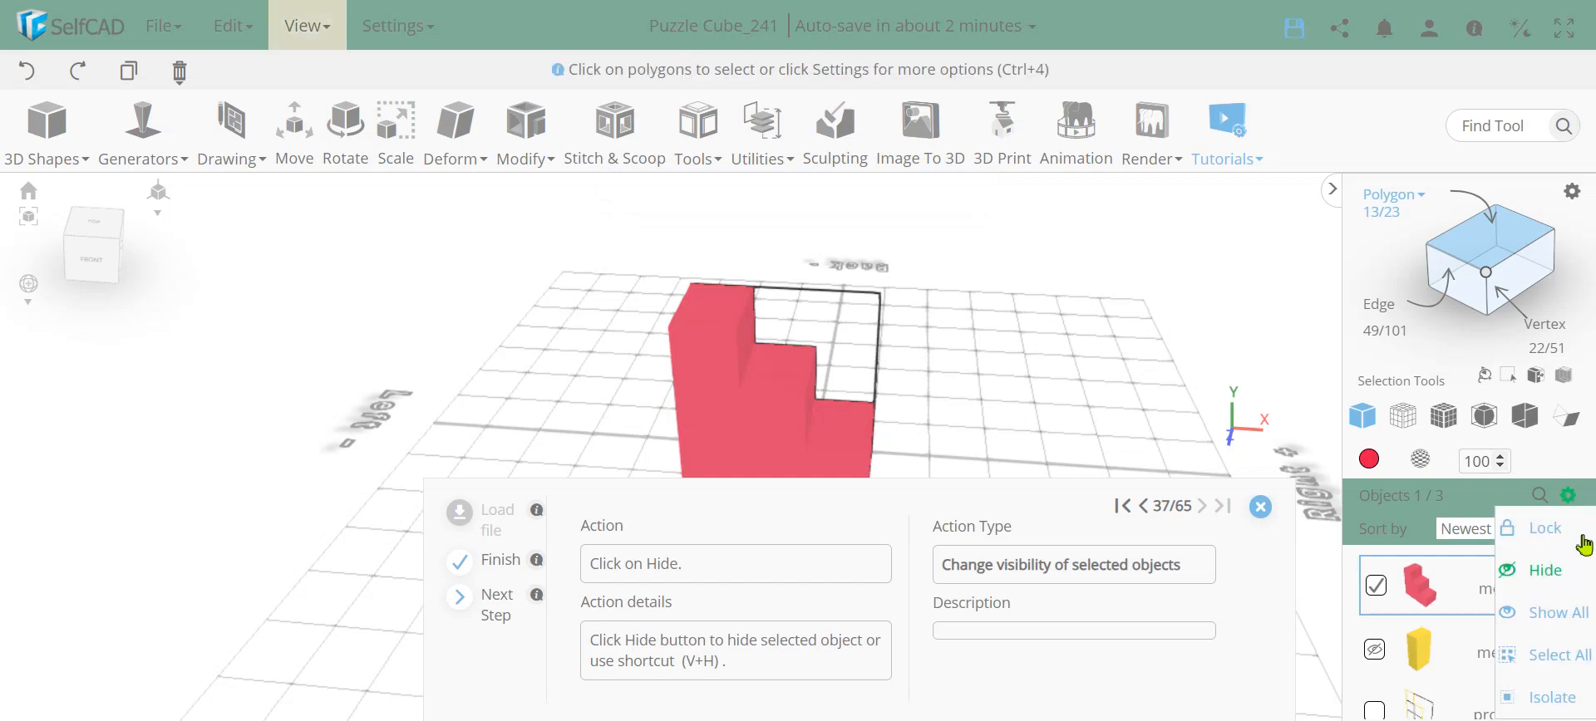
click(1561, 571)
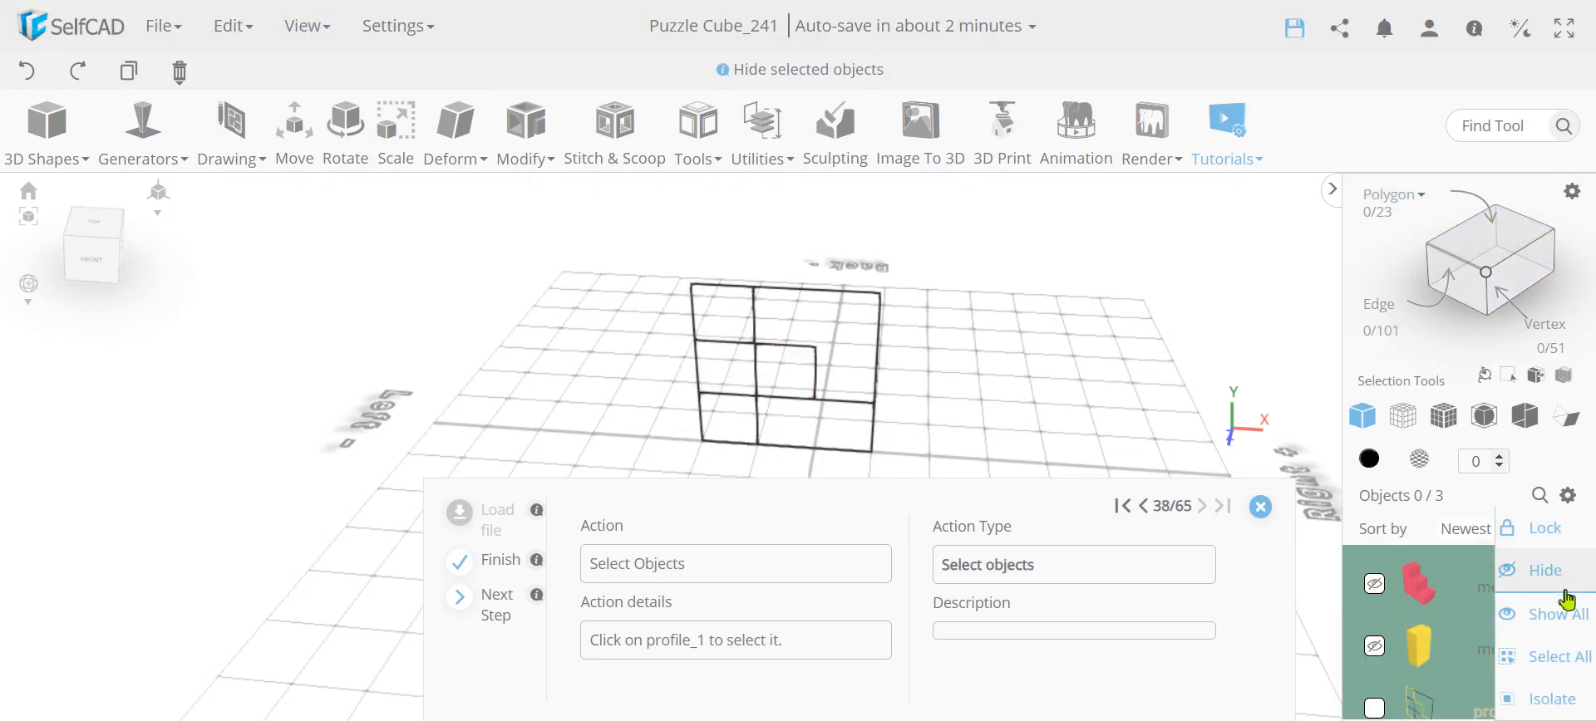
Select profile_1, activate Polygon selection and select the L-shaped region beside the profile's first column
click(1378, 712)
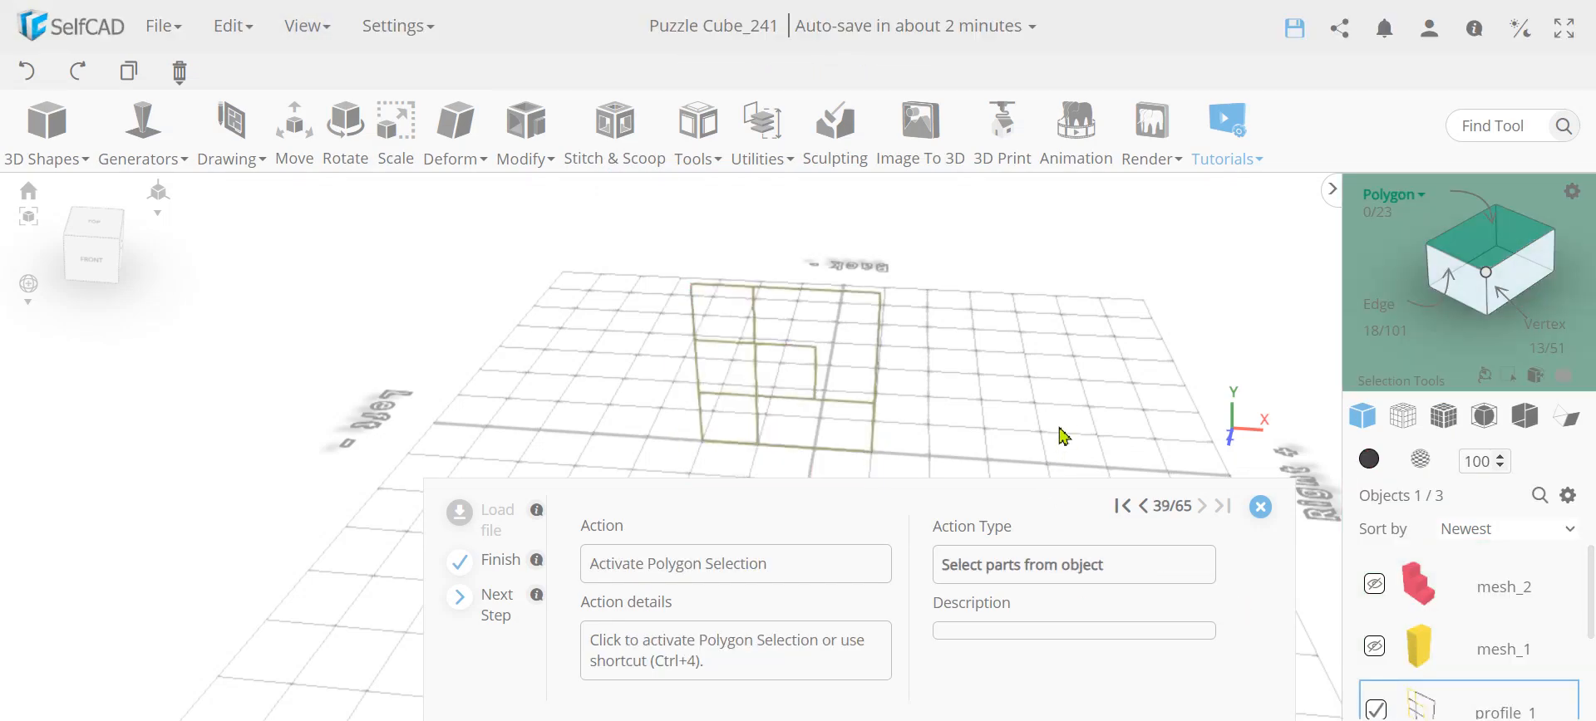
click(1507, 237)
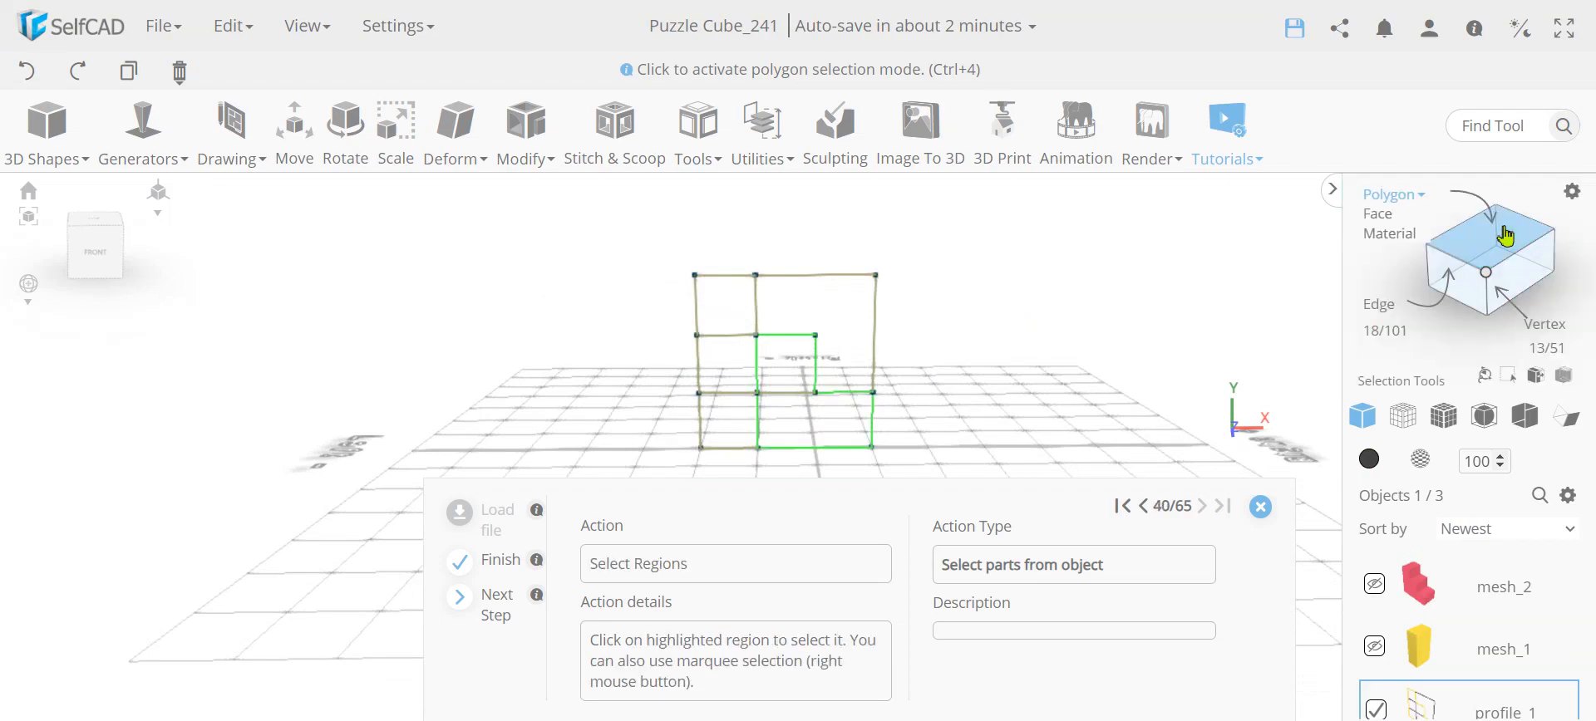
click(865, 441)
Extrude the selected L-shaped region by -75 and finalize the extrusion
click(525, 133)
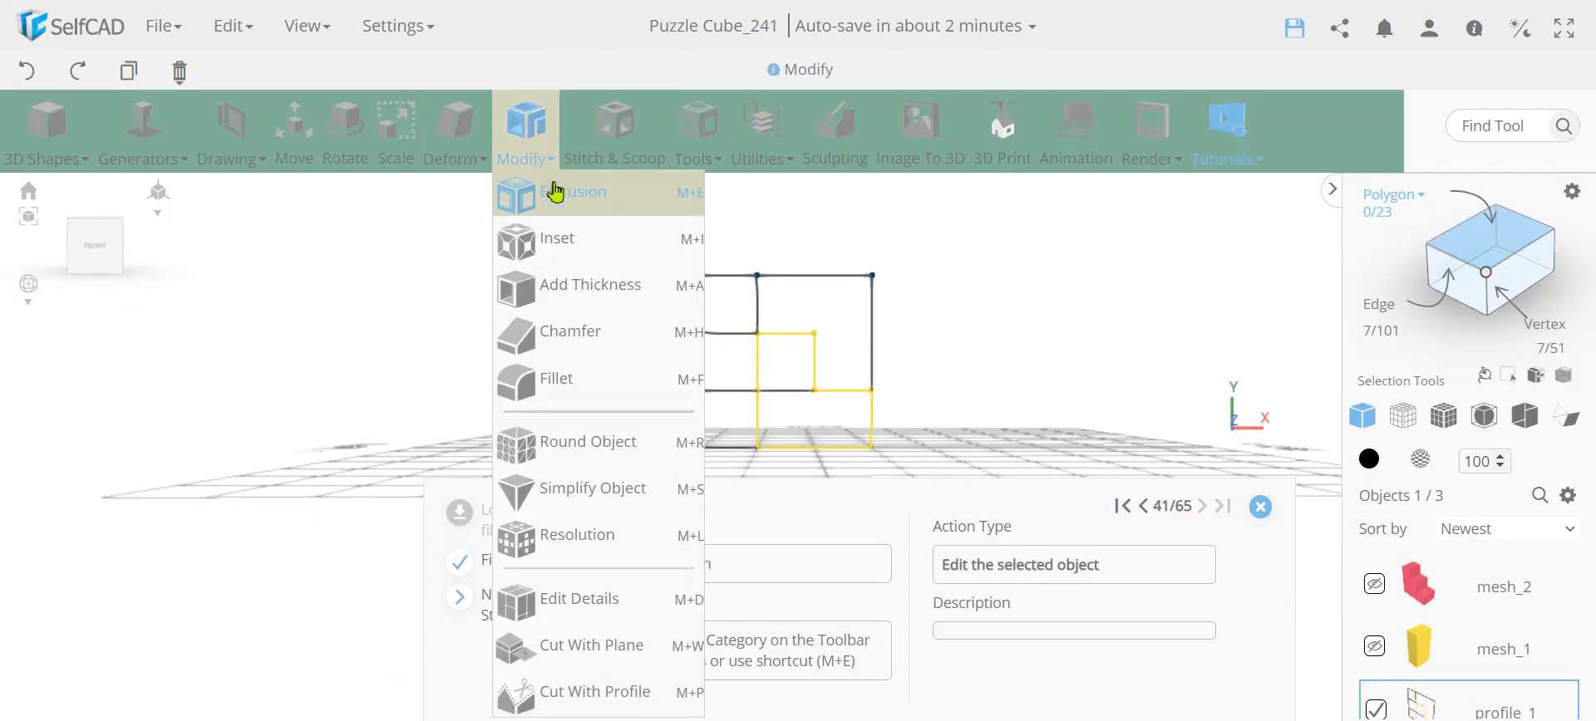
click(556, 193)
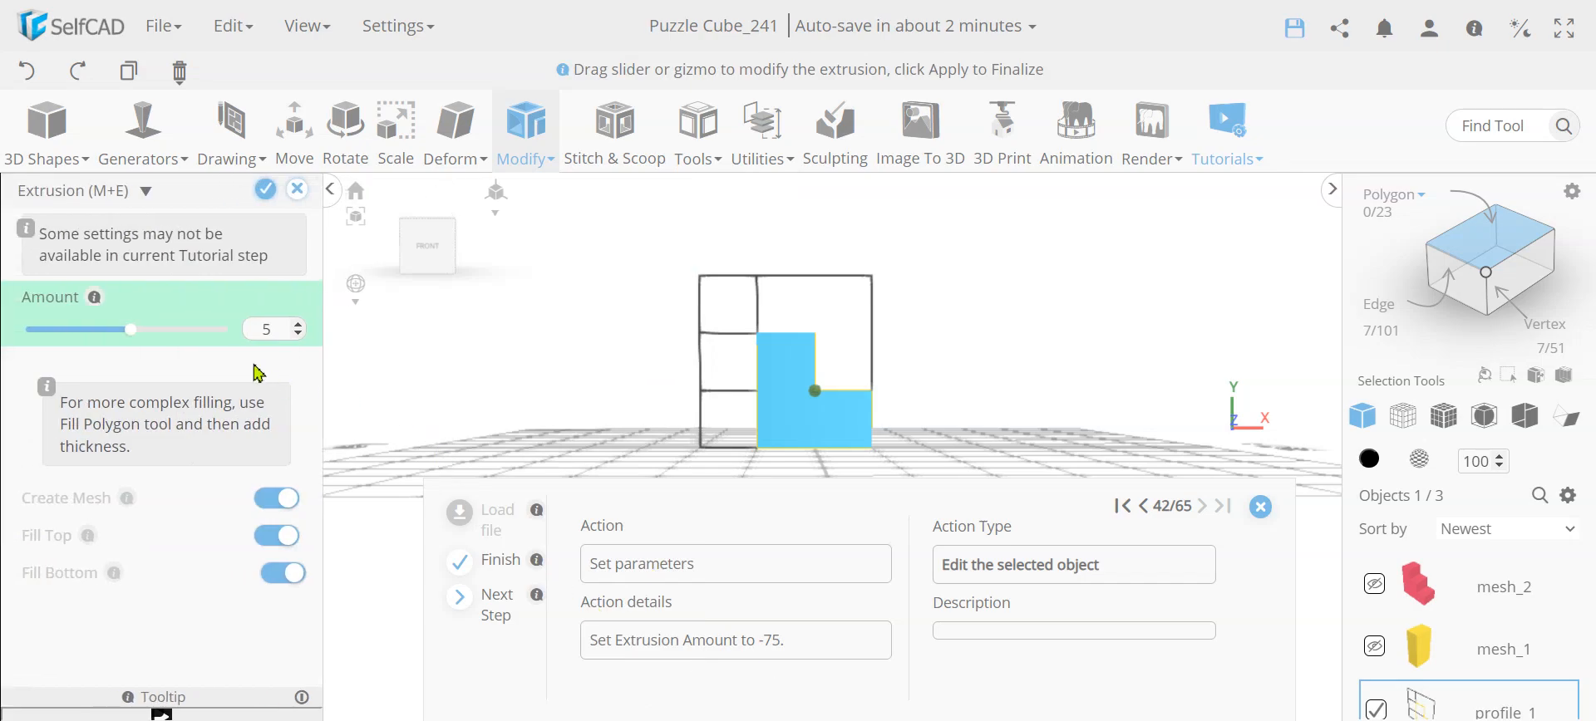
text(-75)
click(265, 190)
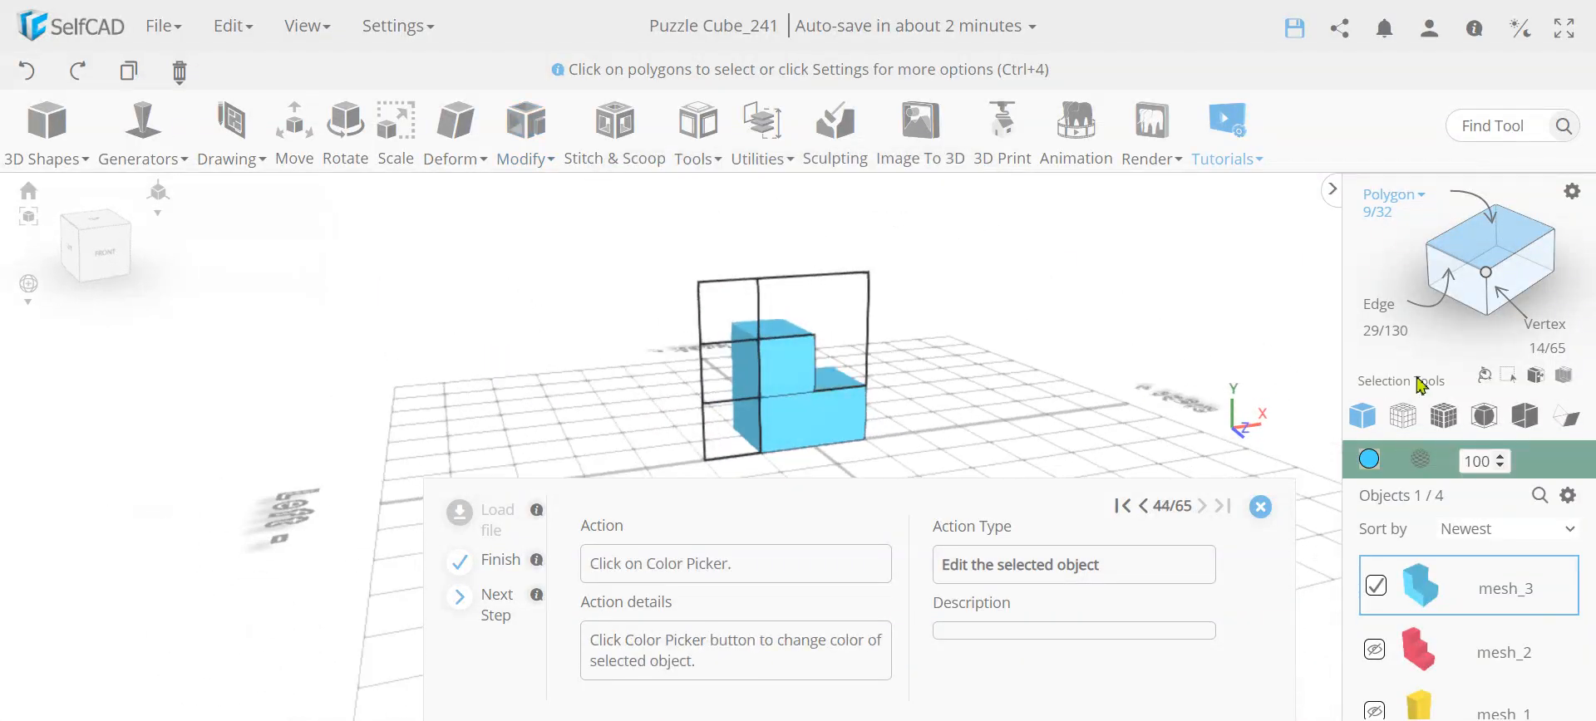
Change the extruded L-shaped piece's color to orange and hide it
click(1369, 459)
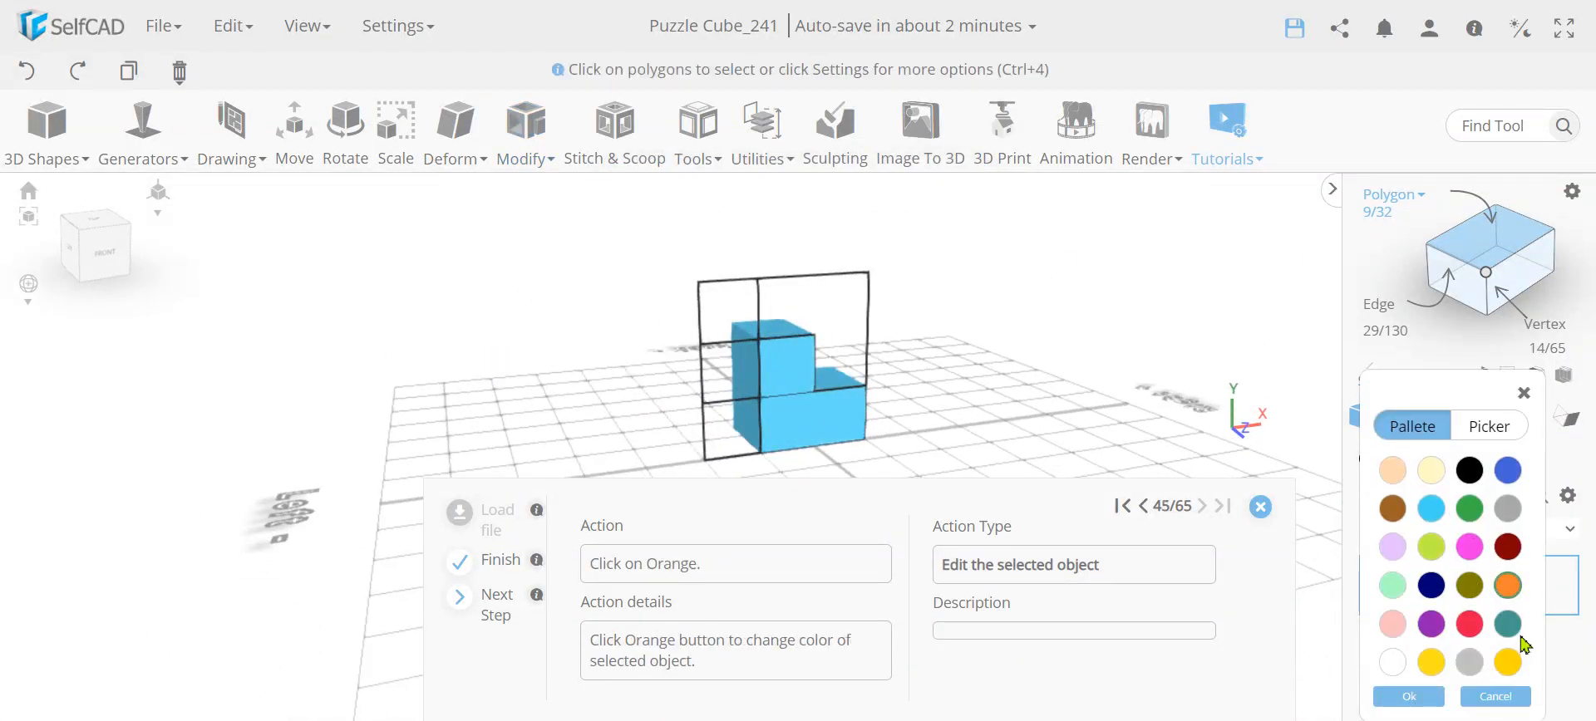
click(1510, 587)
click(1431, 697)
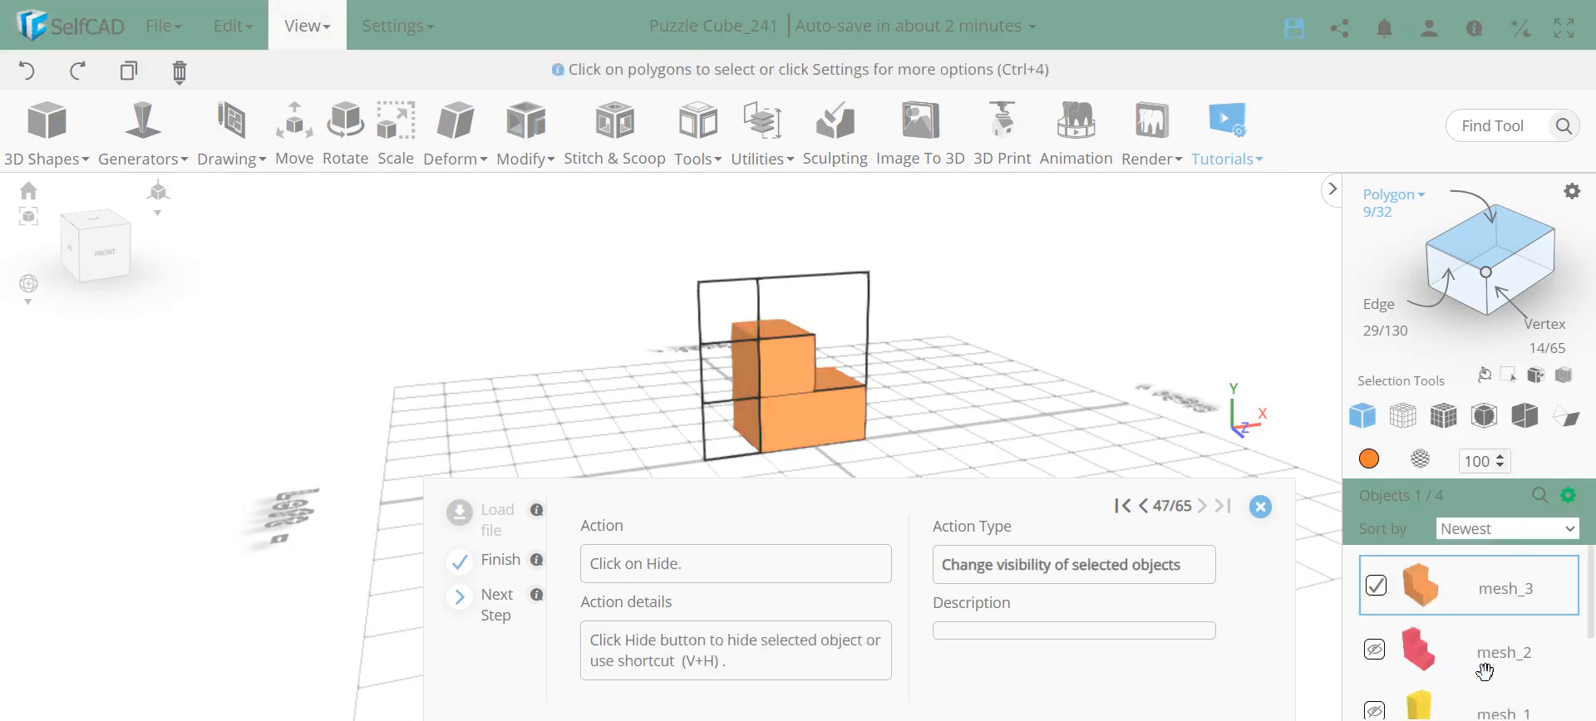
click(1569, 496)
click(1547, 571)
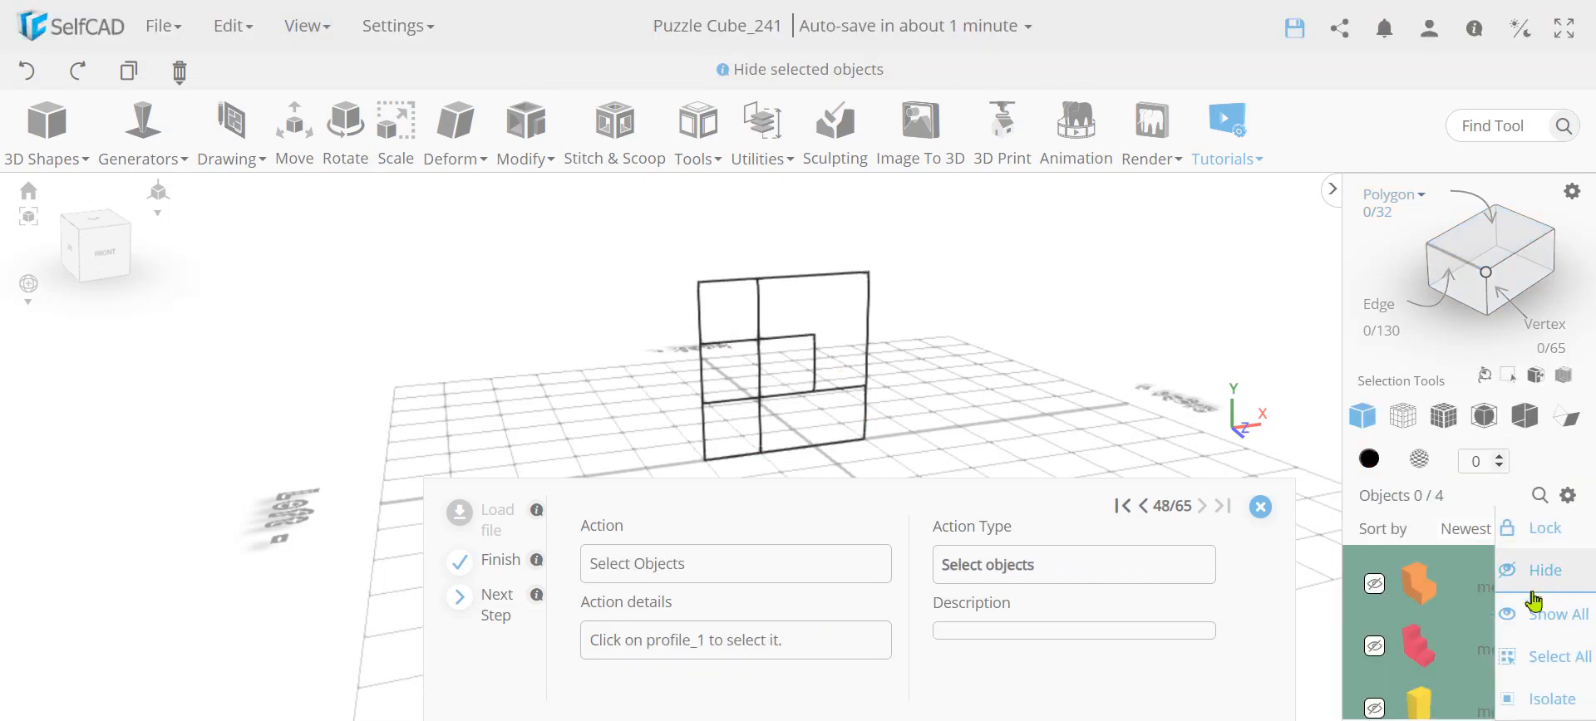
Select profile_1, activate Polygon selection and select the L-shaped region at the profile's upper-right corner
click(823, 342)
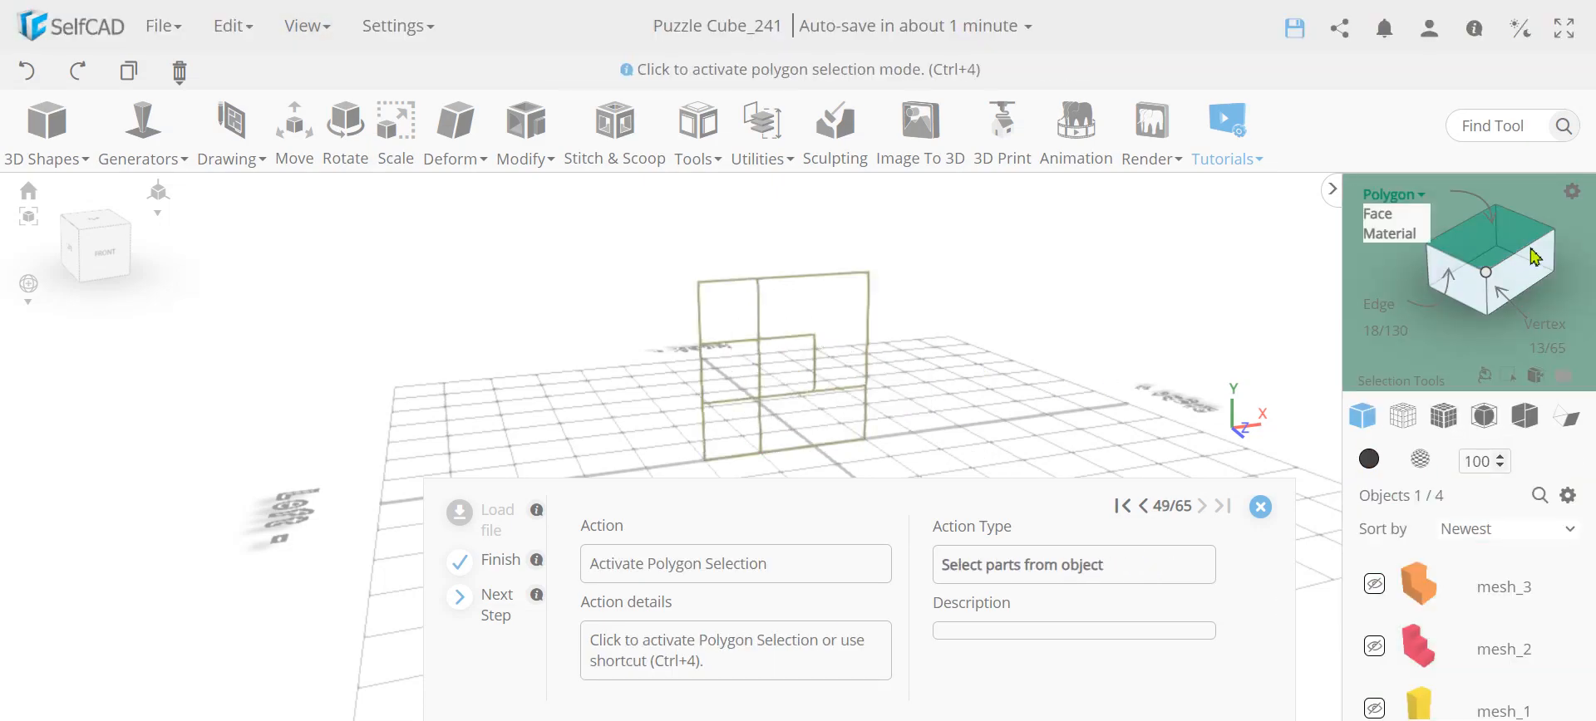
click(1496, 241)
right_drag(958, 419, 731, 239)
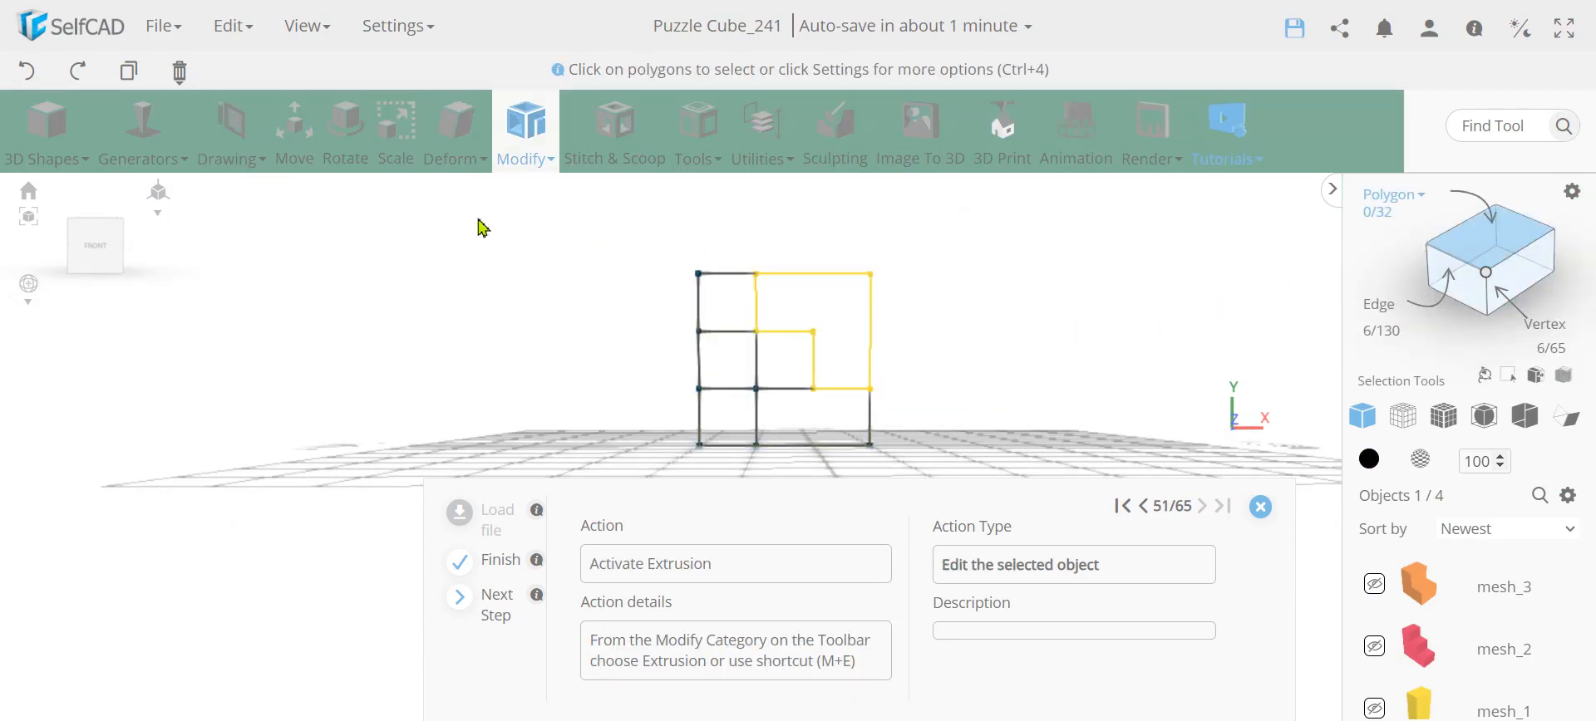
Extrude the selected corner region by 150 and finalize the extrusion
click(526, 128)
click(542, 208)
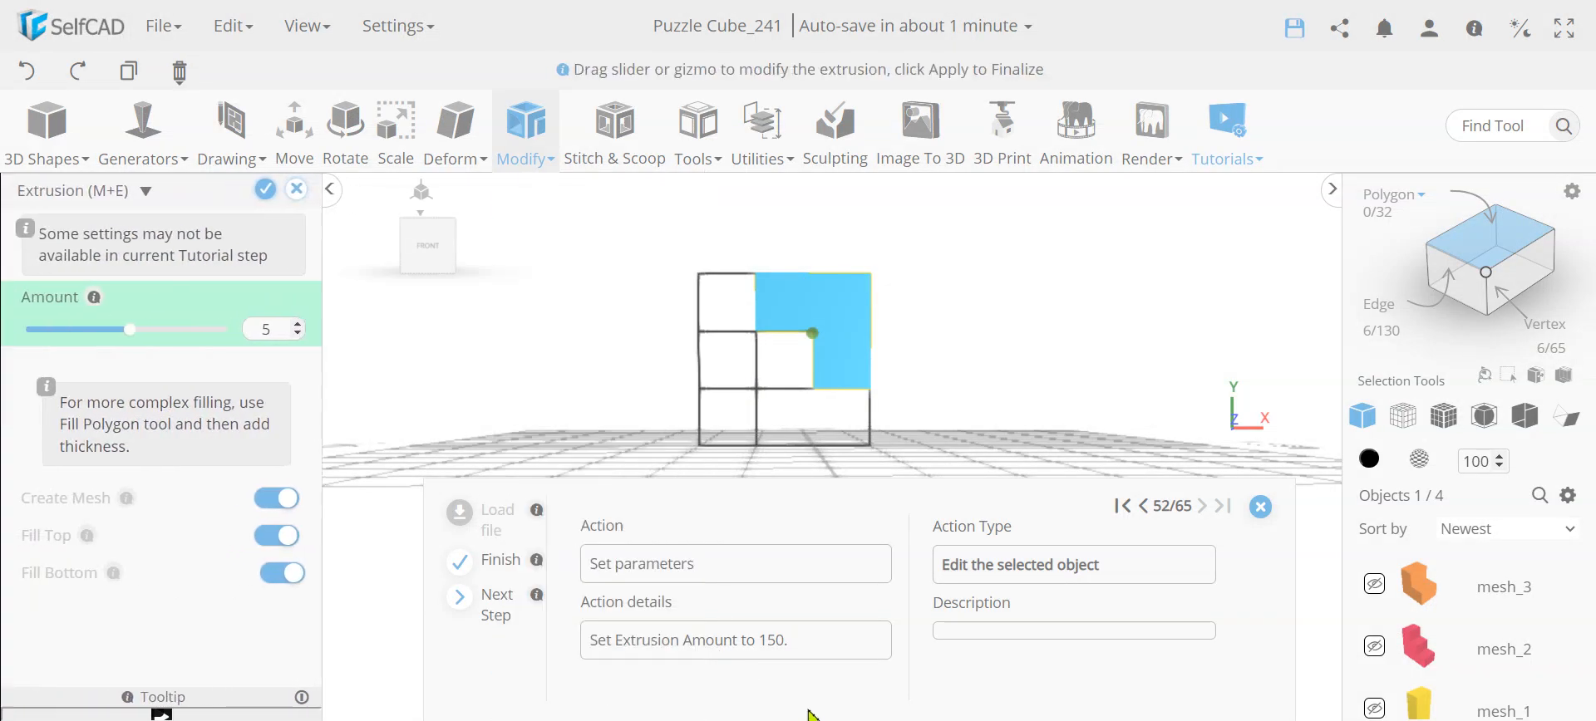
drag(674, 376, 848, 374)
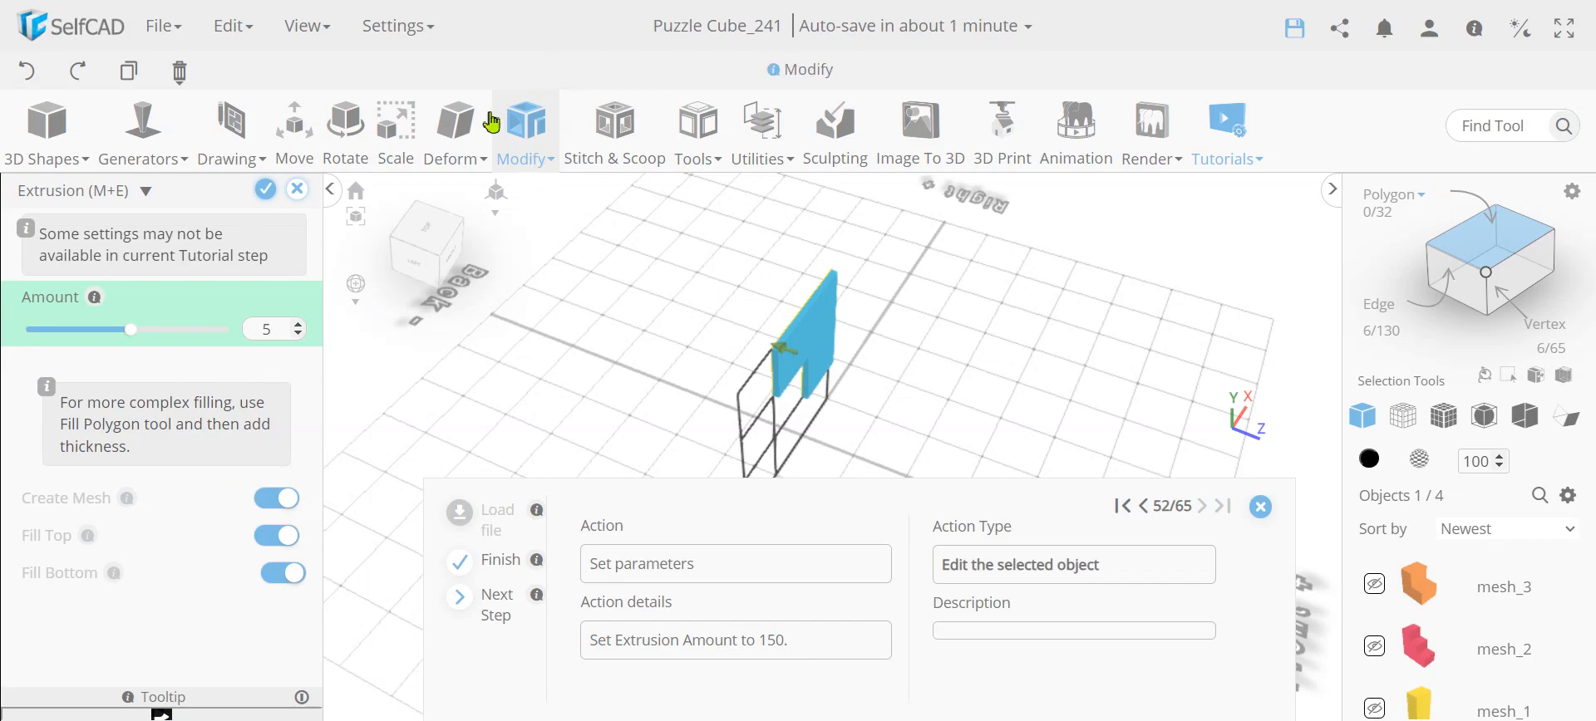
click(525, 131)
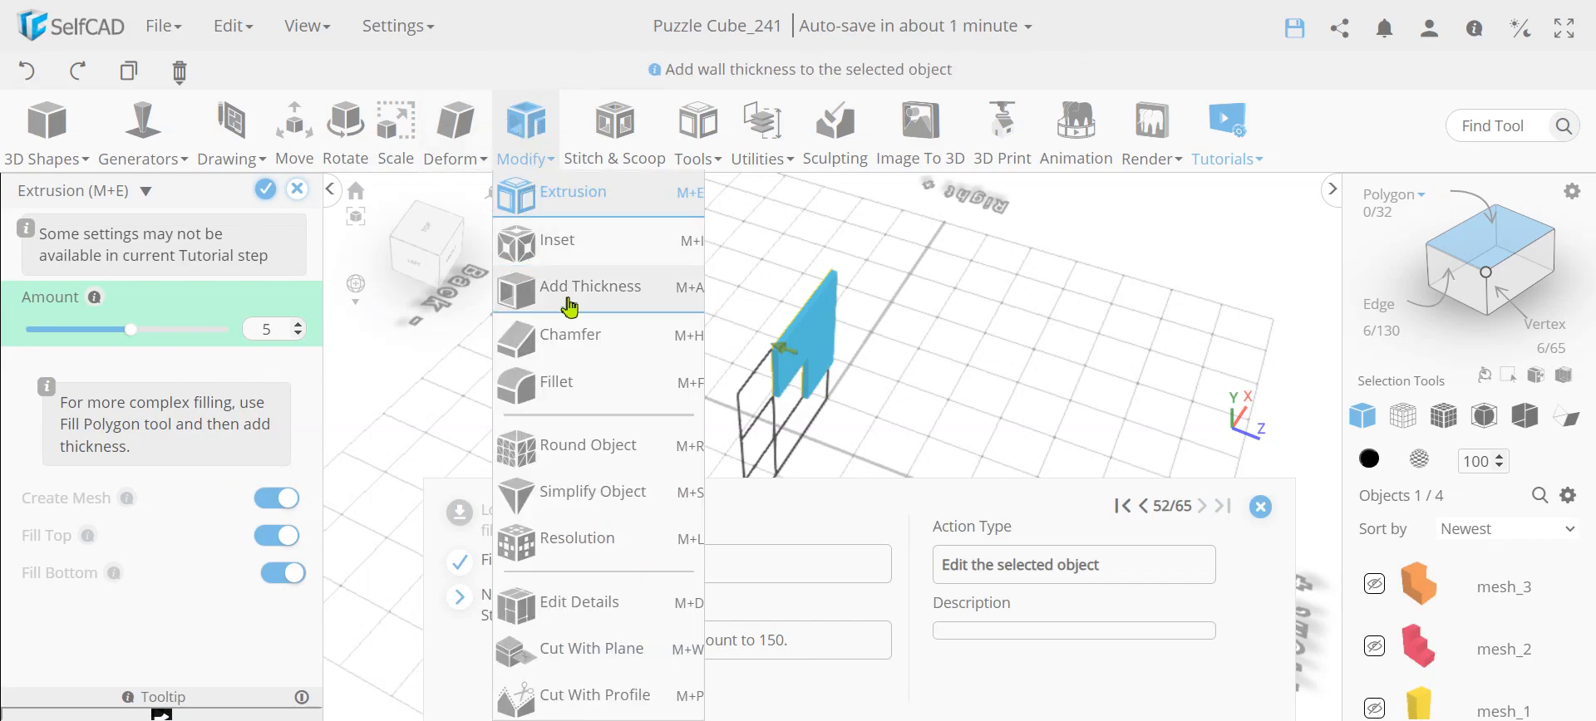
click(533, 209)
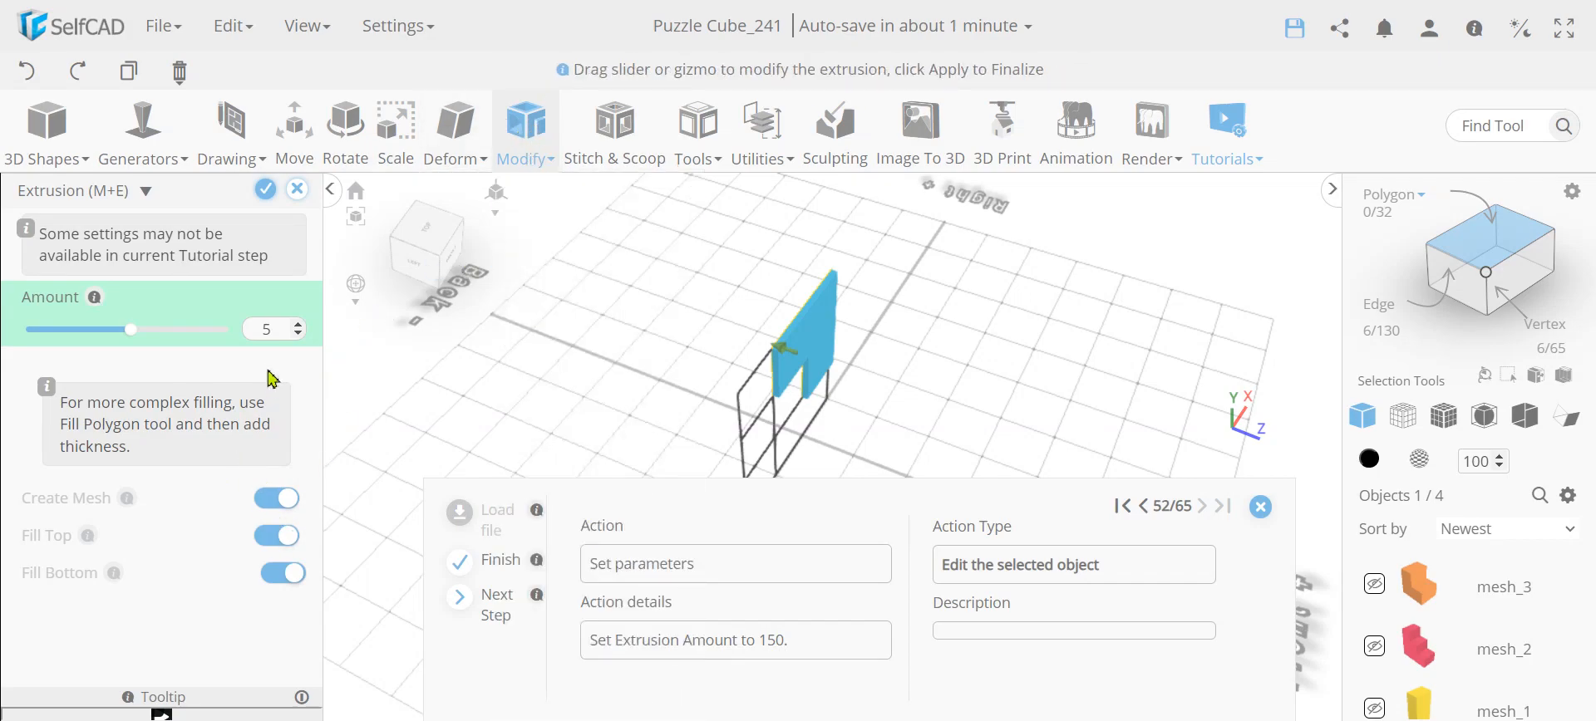
click(274, 331)
text(150)
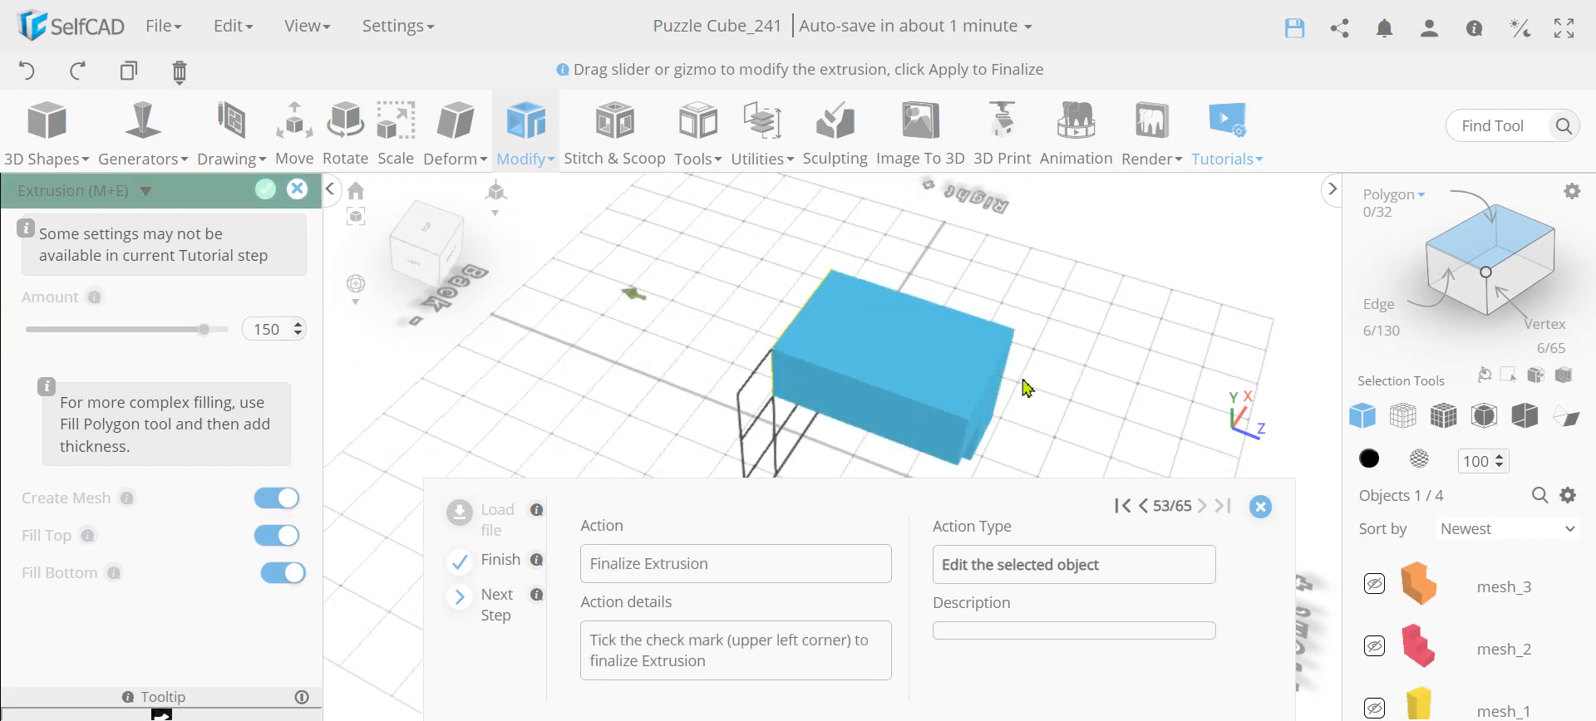
click(260, 199)
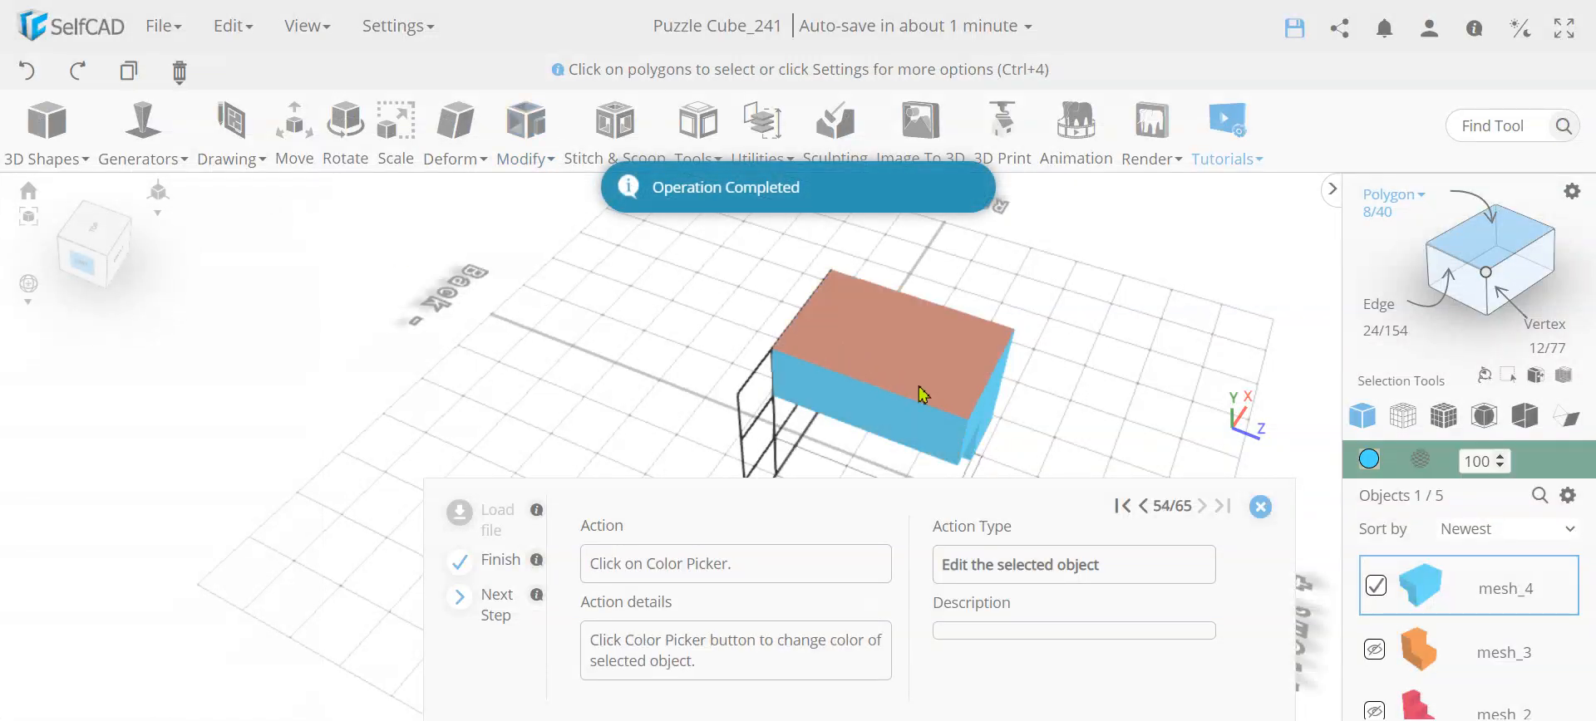
Change the new piece's color to blue and move it to Z 0
click(1369, 459)
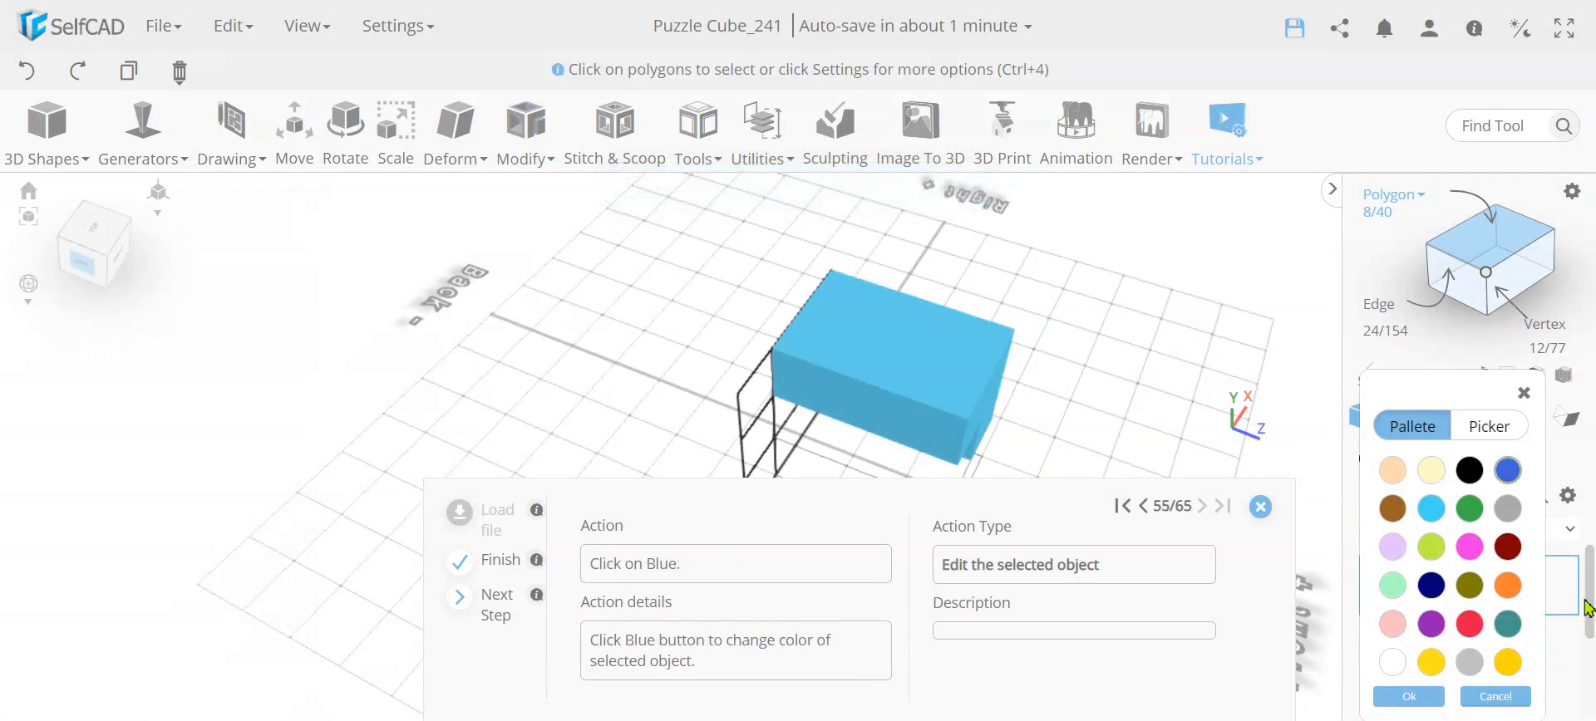
click(1508, 471)
click(1410, 697)
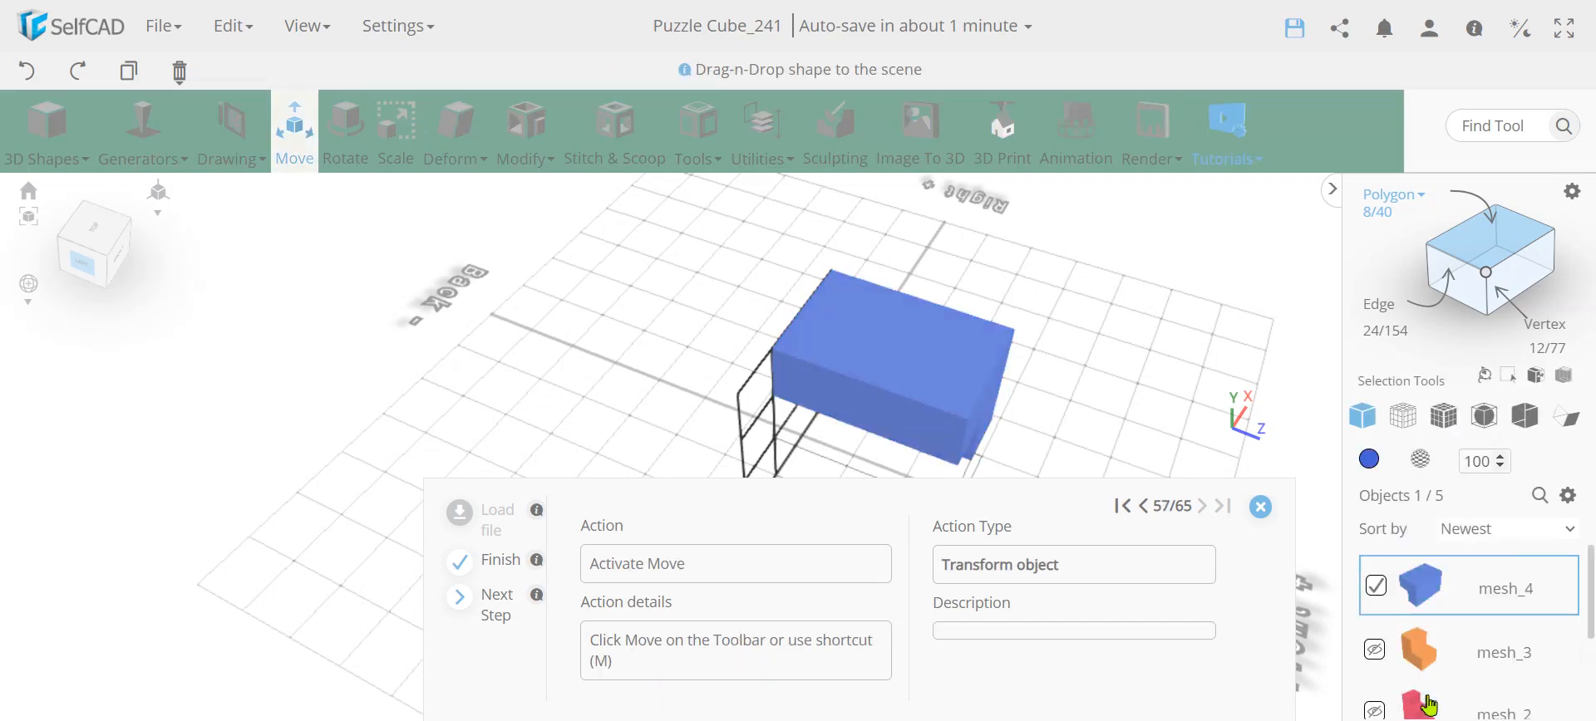
click(286, 163)
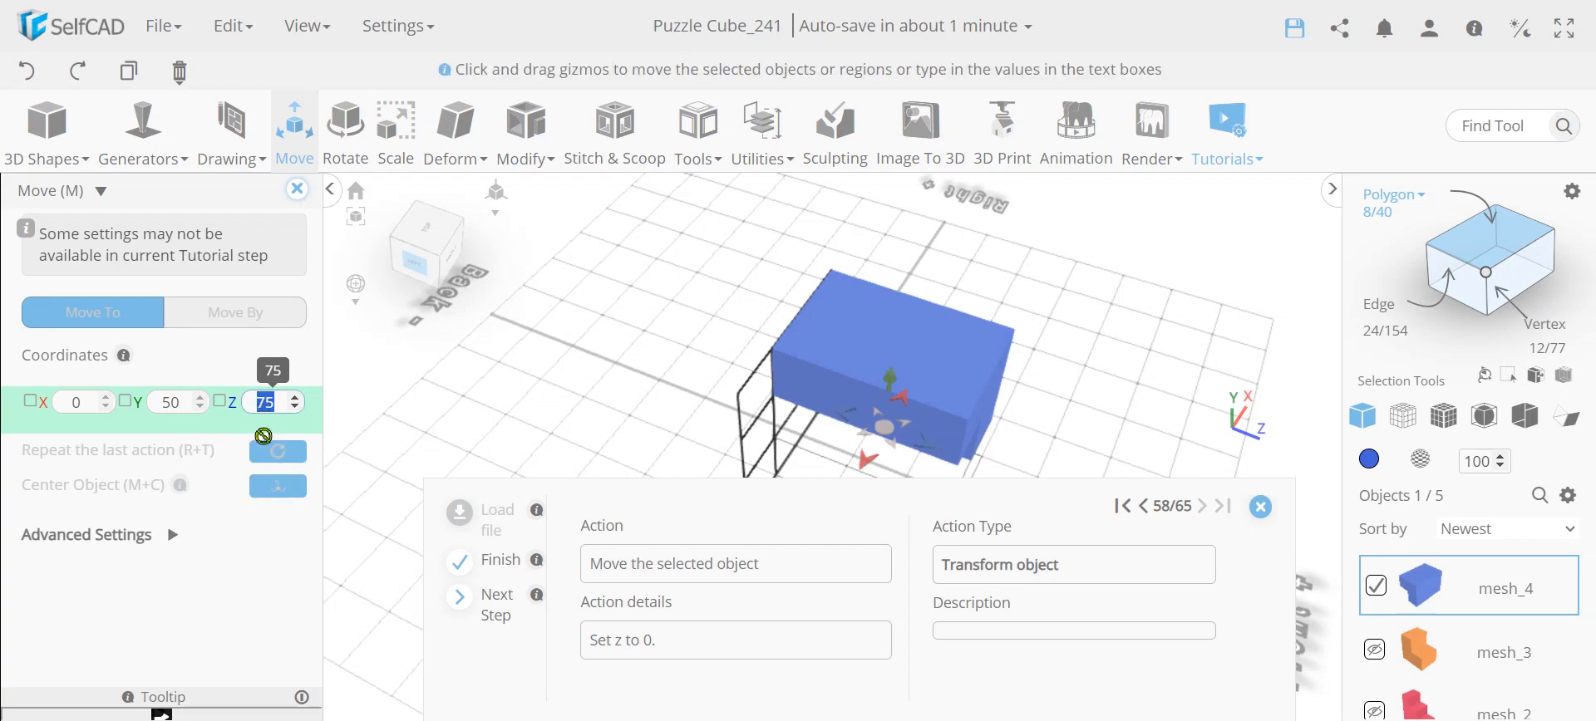
key(Return)
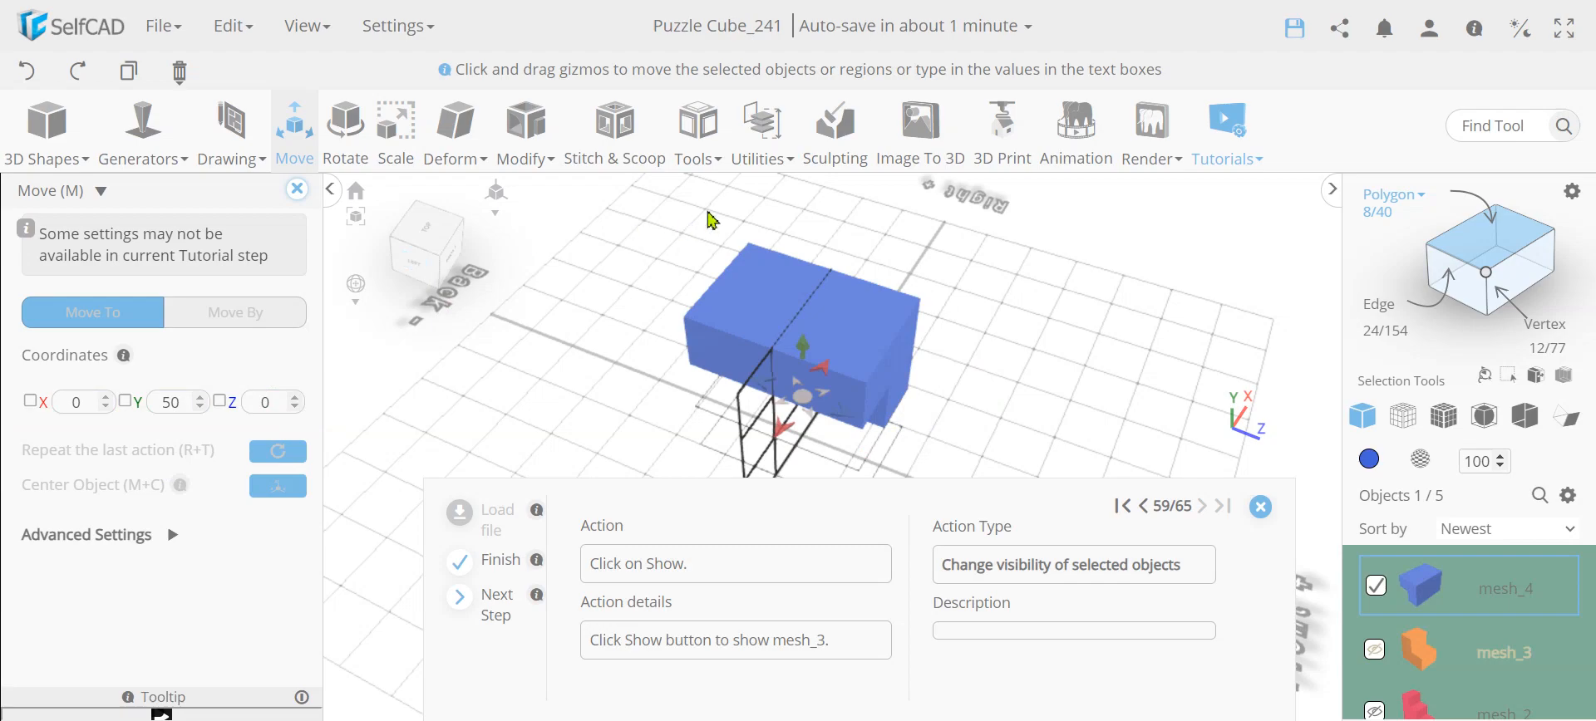
click(297, 191)
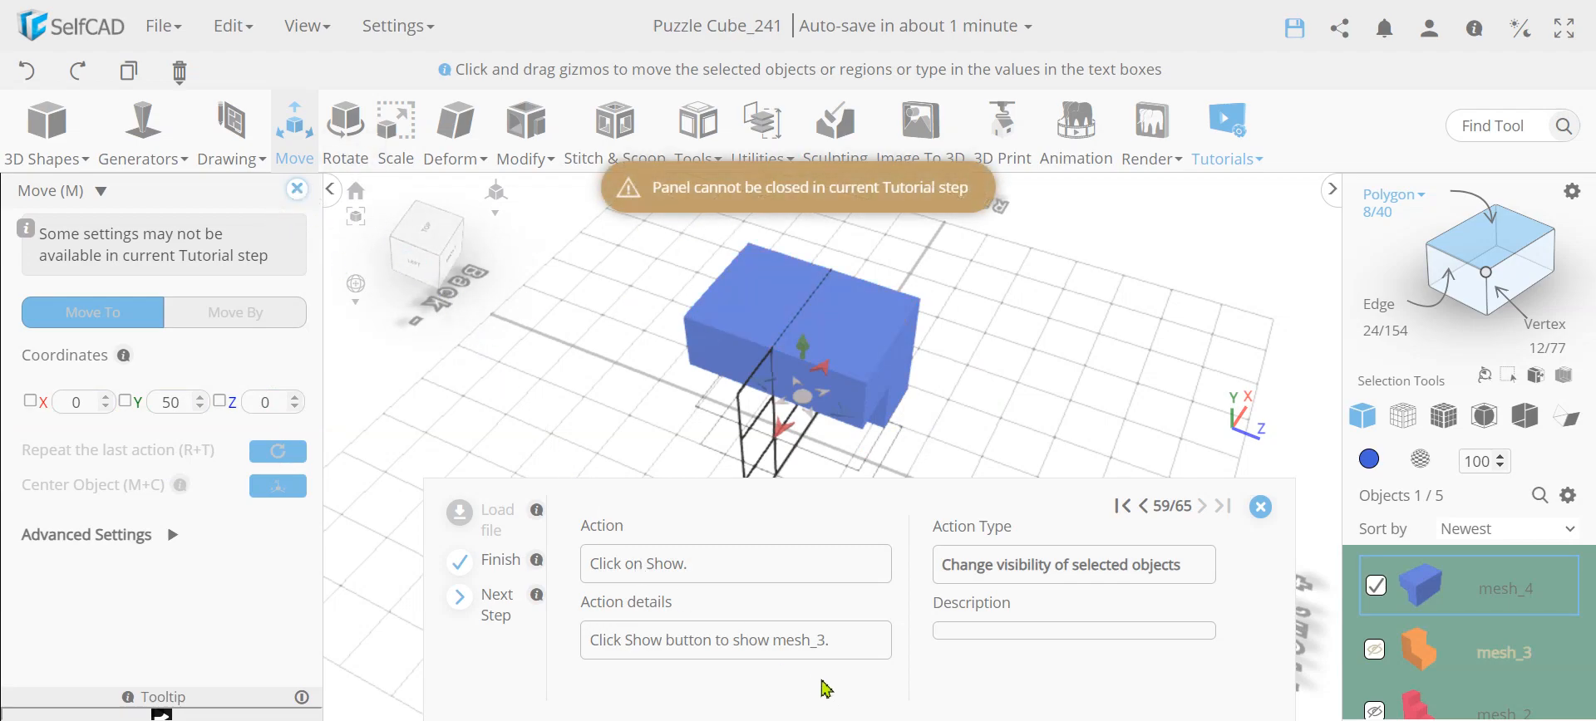
Show mesh_3, turn off region selection, and show mesh_2 and mesh_1
click(1374, 649)
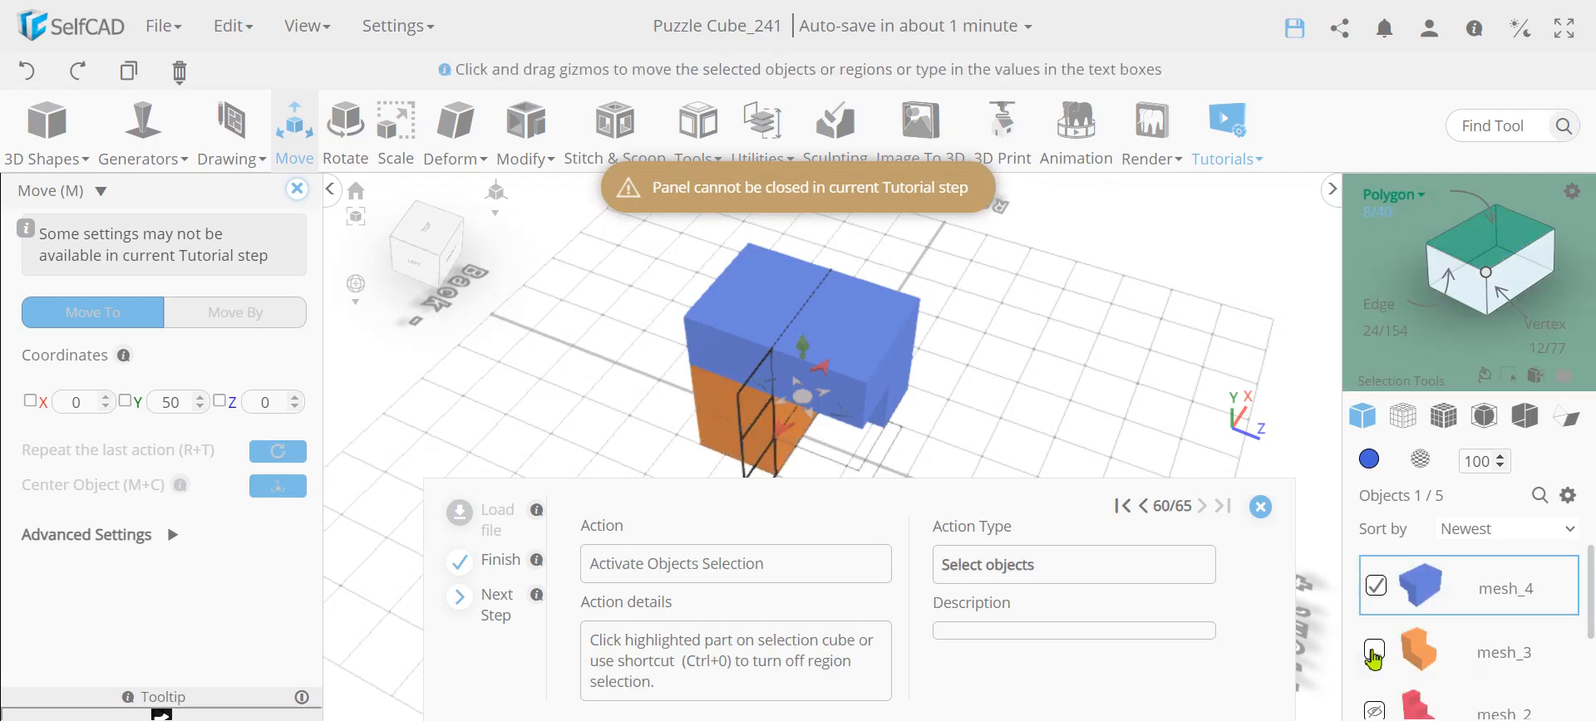
click(1482, 246)
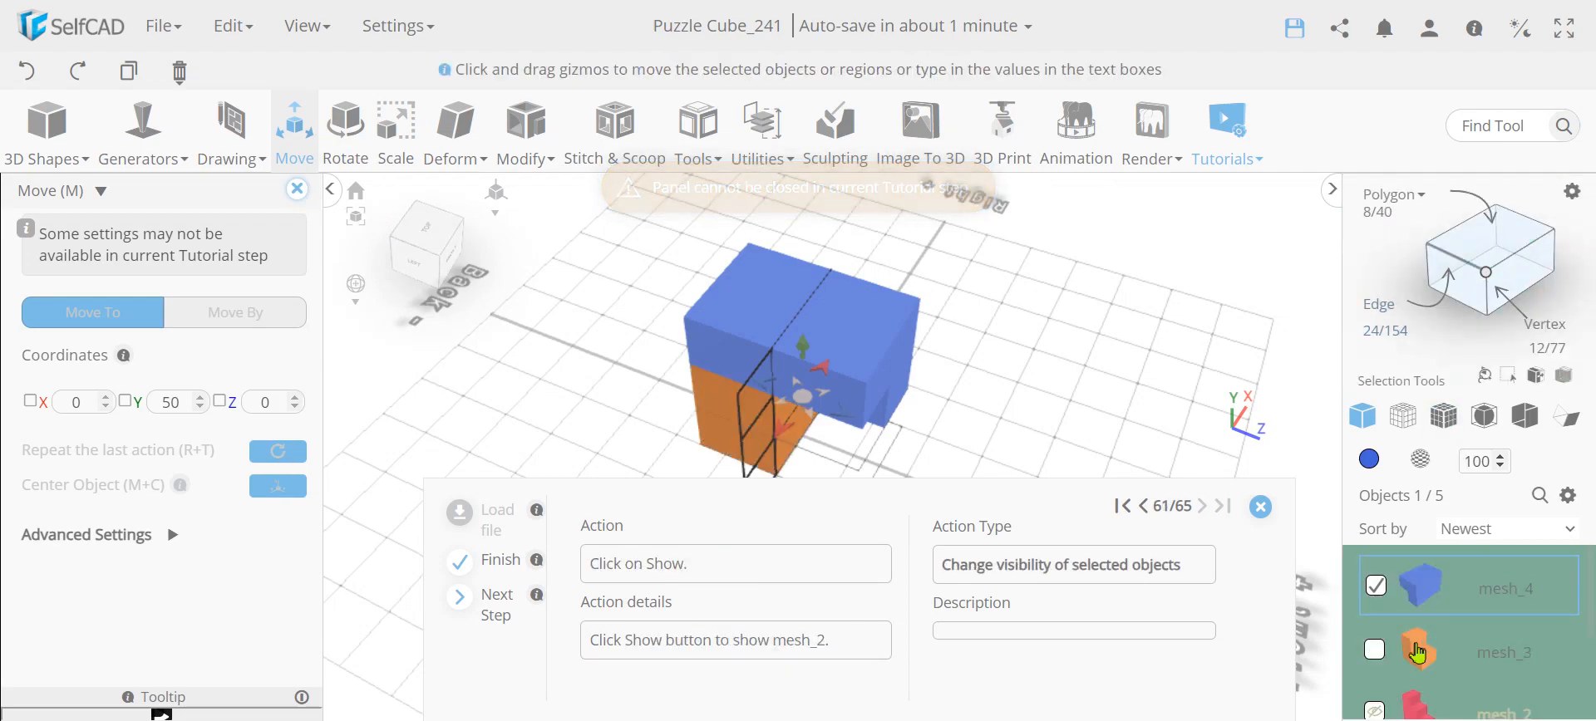
click(1374, 705)
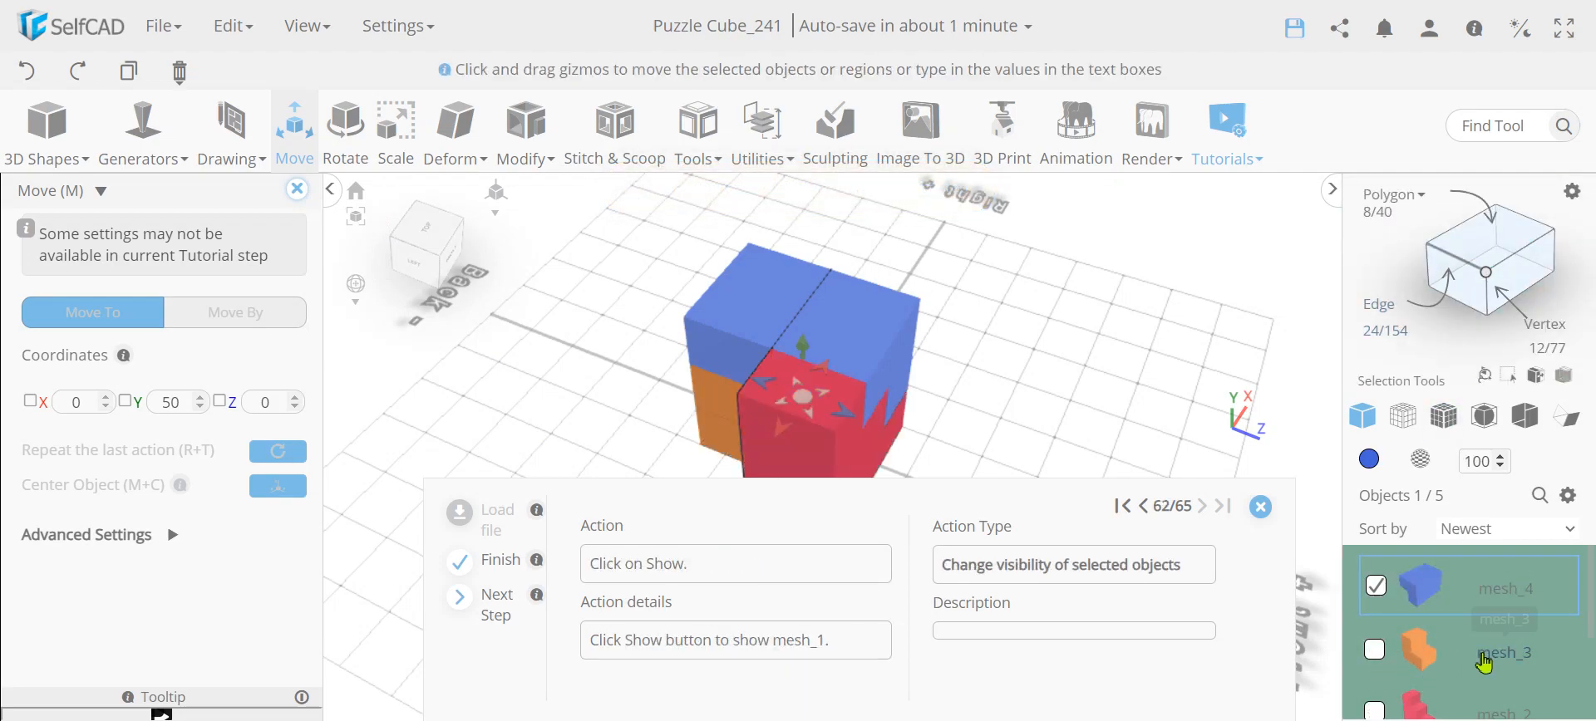
click(1375, 652)
Select mesh_1, mesh_2, mesh_3 and mesh_4 together and isolate them
click(1376, 583)
click(1376, 649)
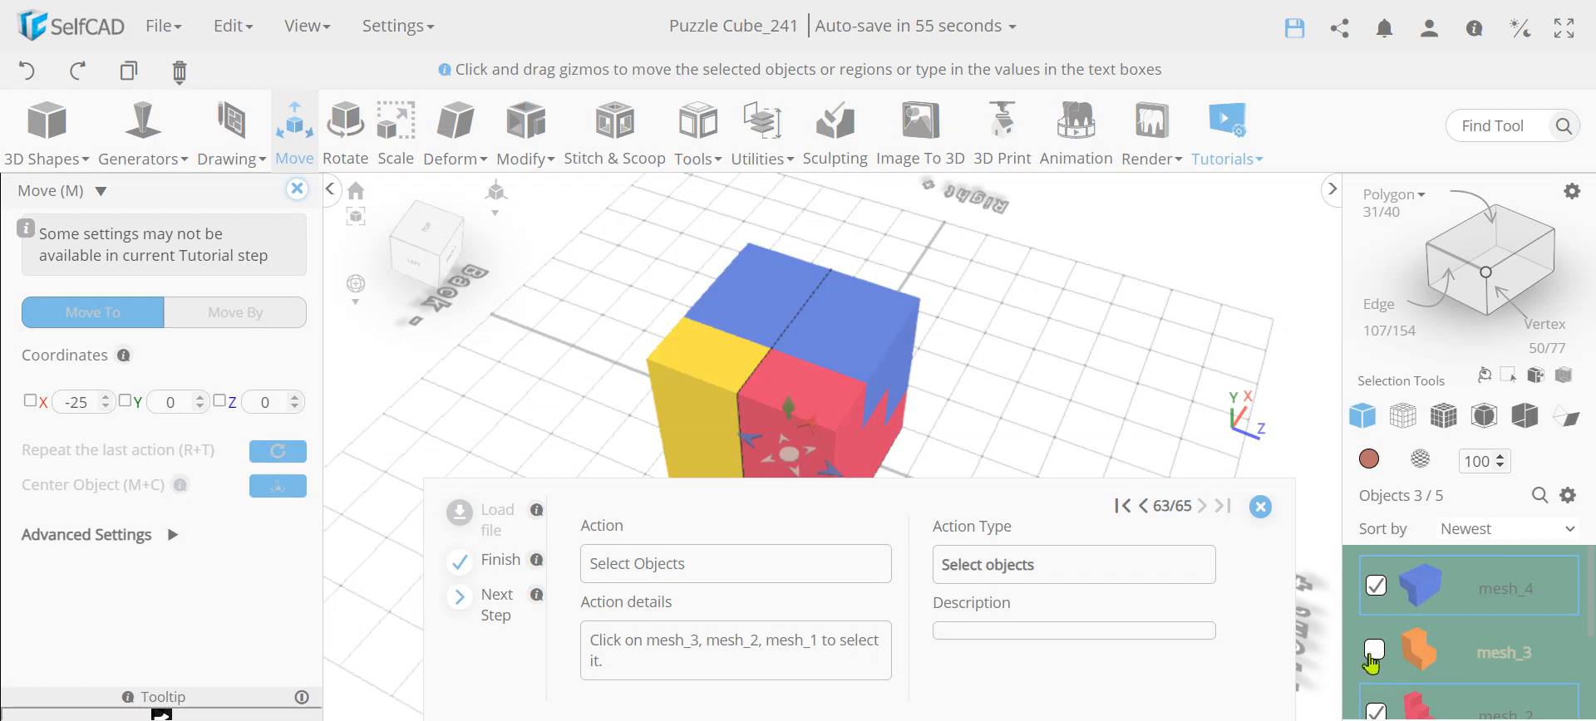
click(1374, 652)
right_click(1514, 576)
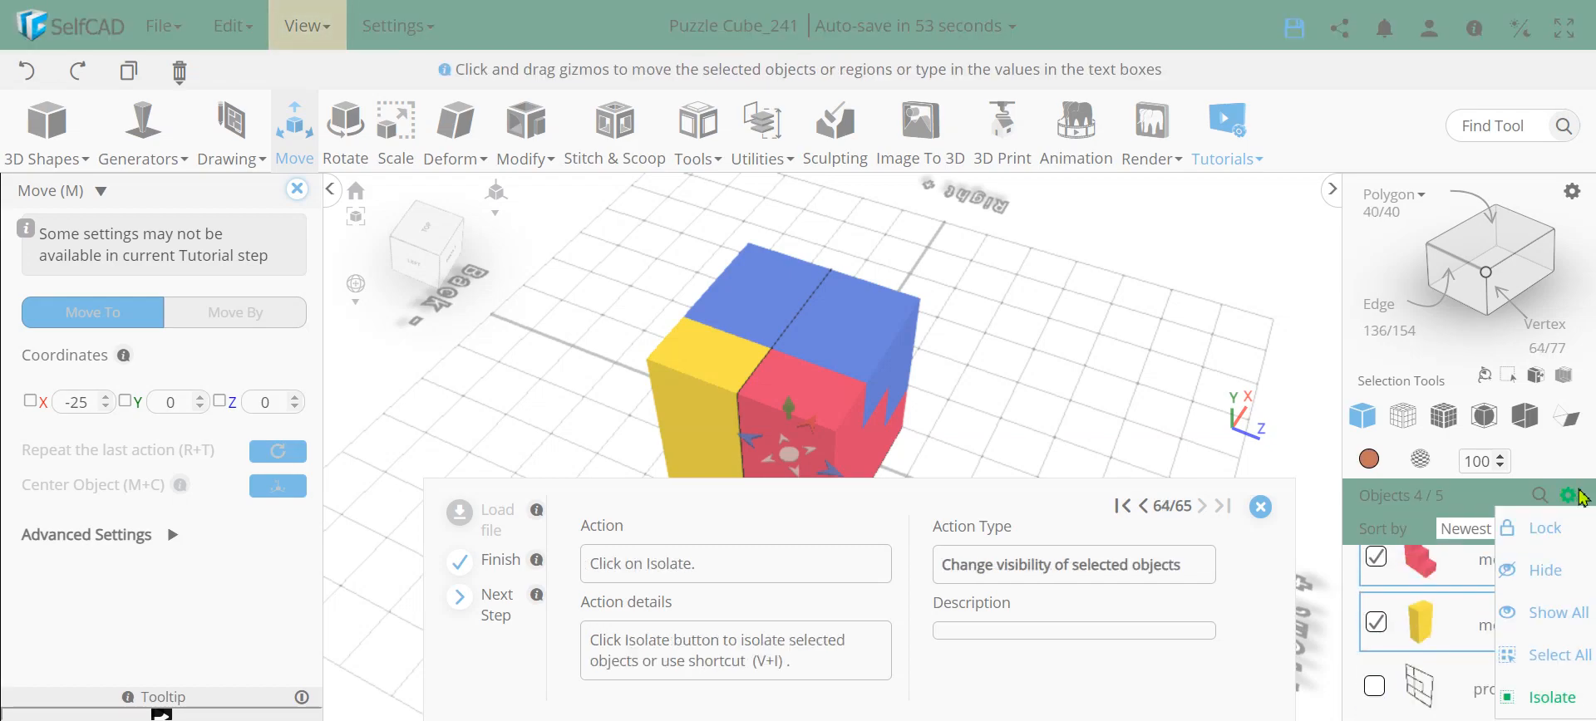
click(1529, 703)
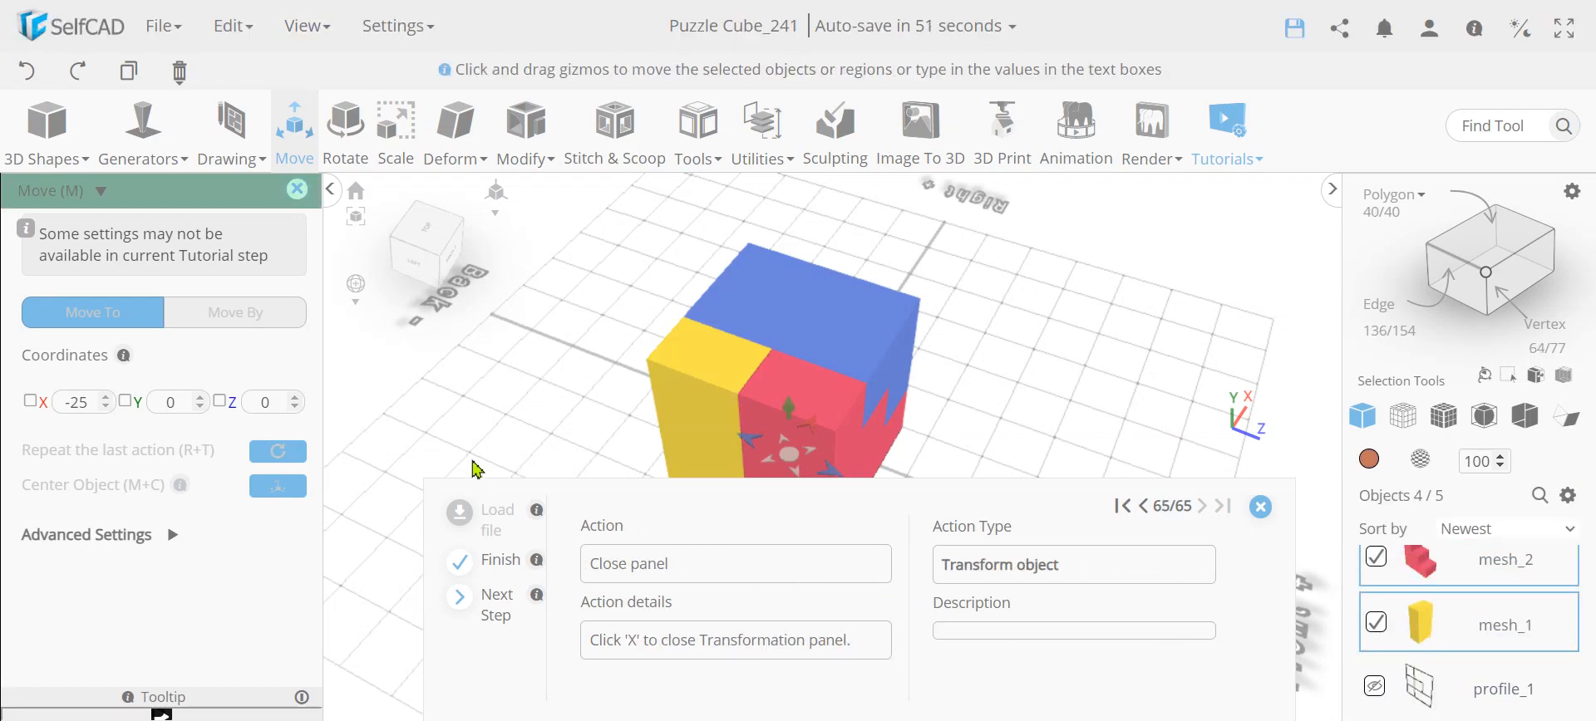
Close the Move tool and the interactive tutorial, and inspect the assembled cube from the front
click(296, 190)
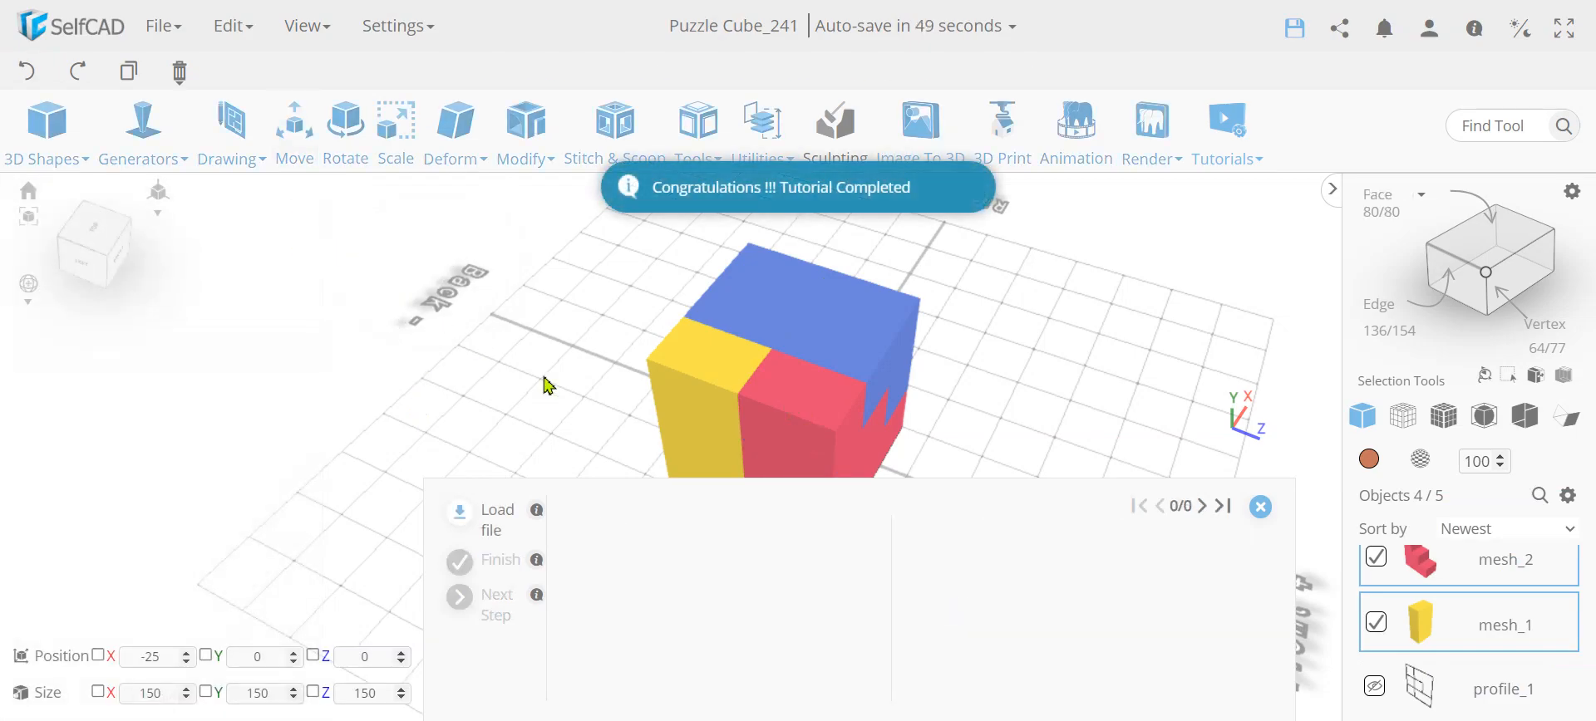
click(1261, 506)
right_drag(1036, 512, 881, 443)
right_drag(786, 407, 757, 489)
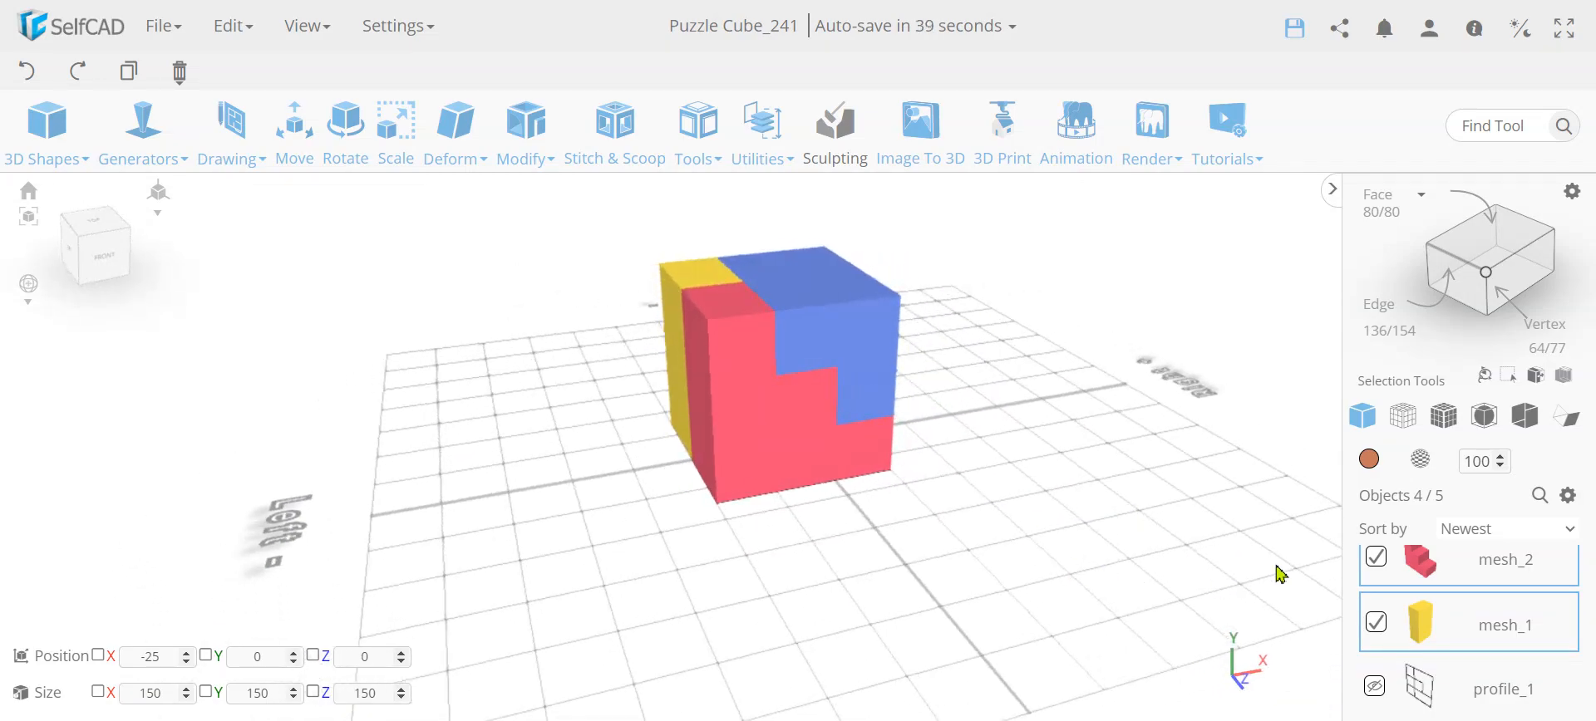
Hide the four colored pieces, then show and select profile_1
click(1567, 495)
click(1506, 571)
click(1375, 687)
click(1375, 689)
right_drag(758, 529, 731, 504)
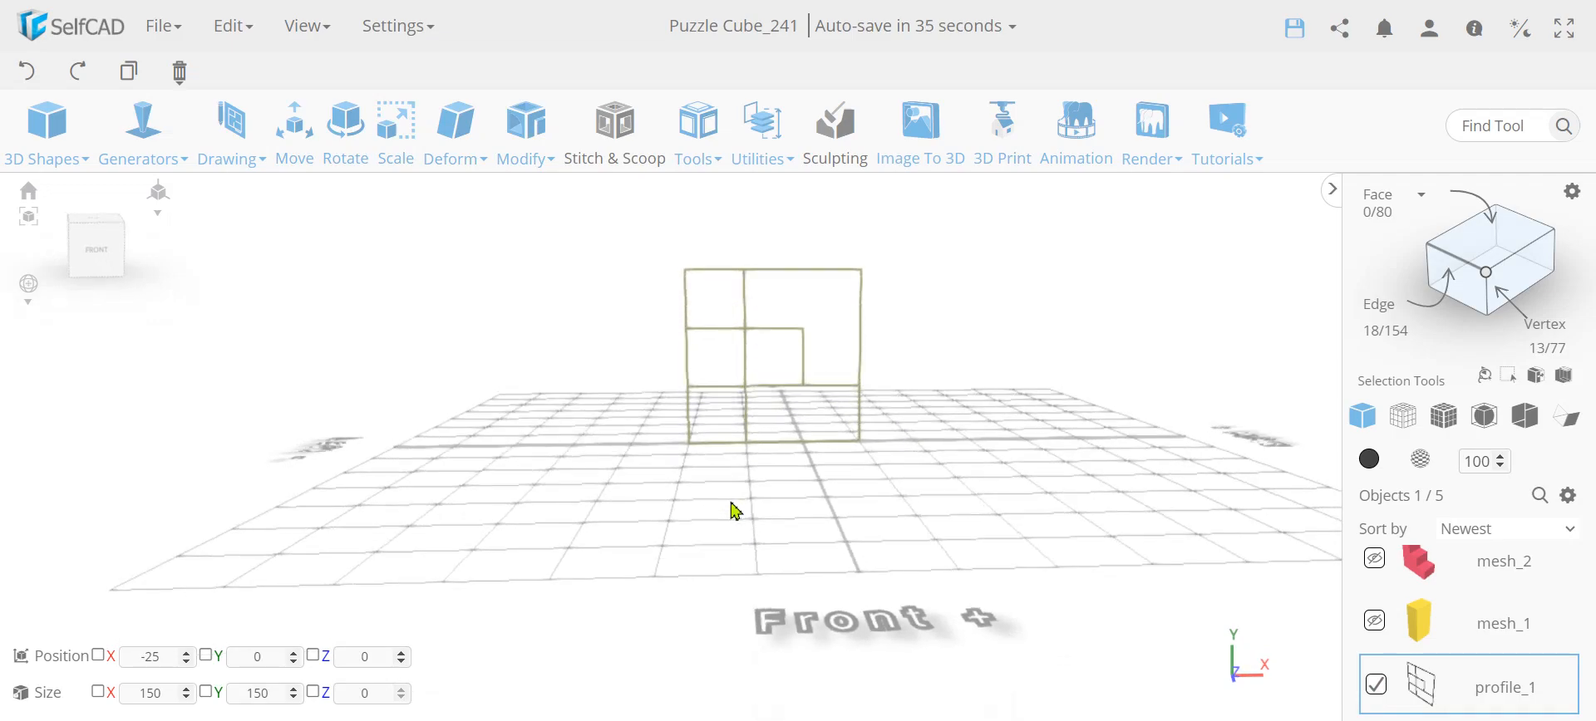
Activate face selection on profile_1 and select all edges enclosing the two adjacent cells in its middle row
scroll(760, 349, up, 5)
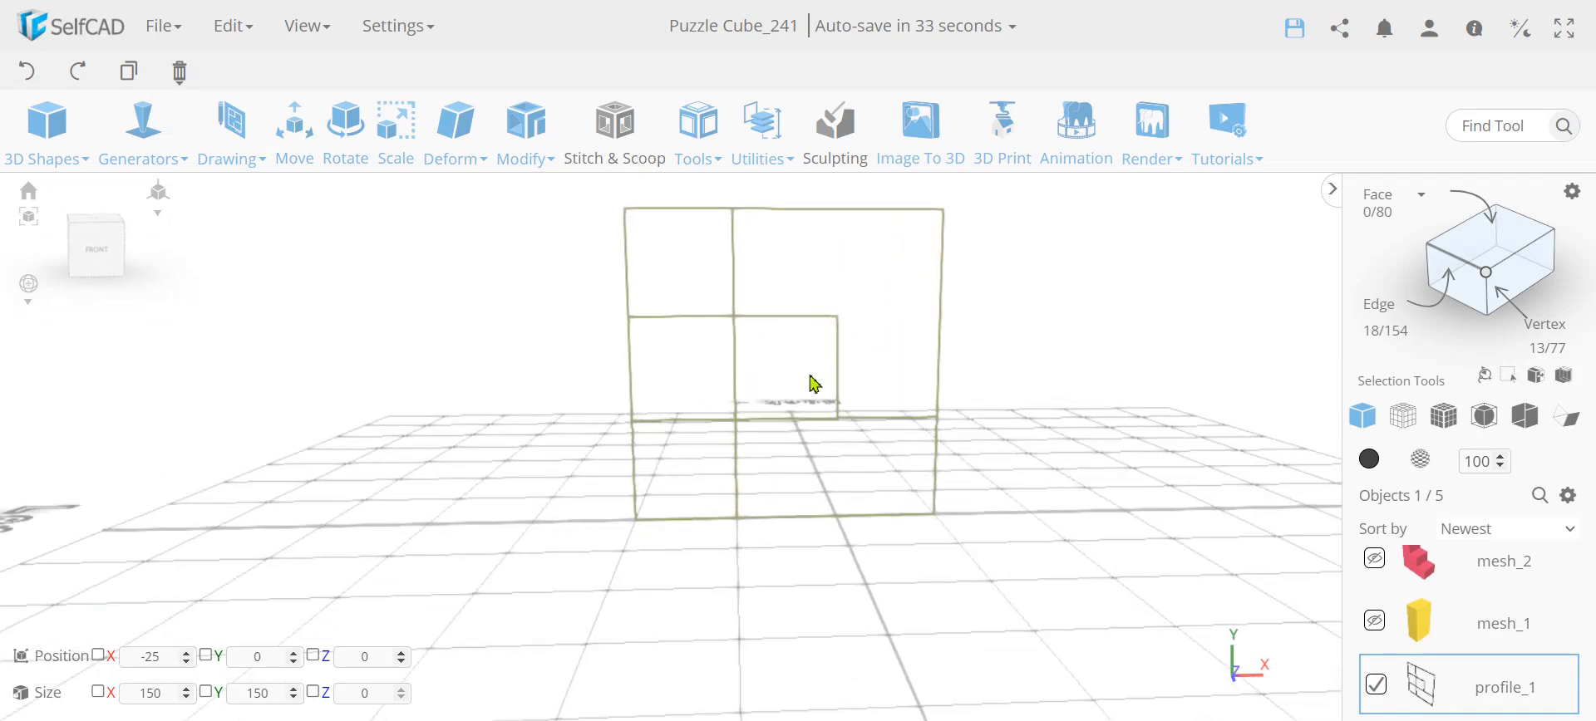
click(1492, 243)
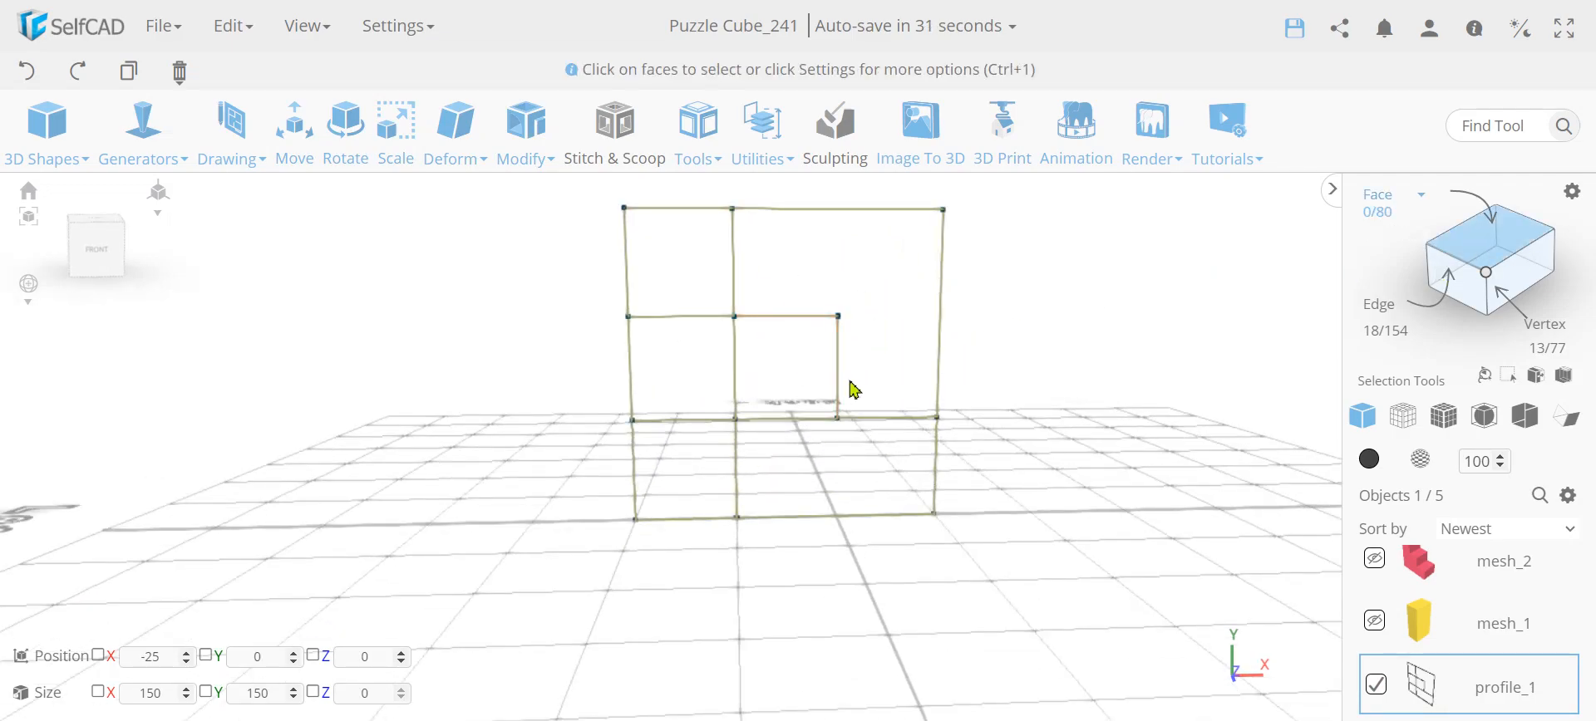
click(803, 326)
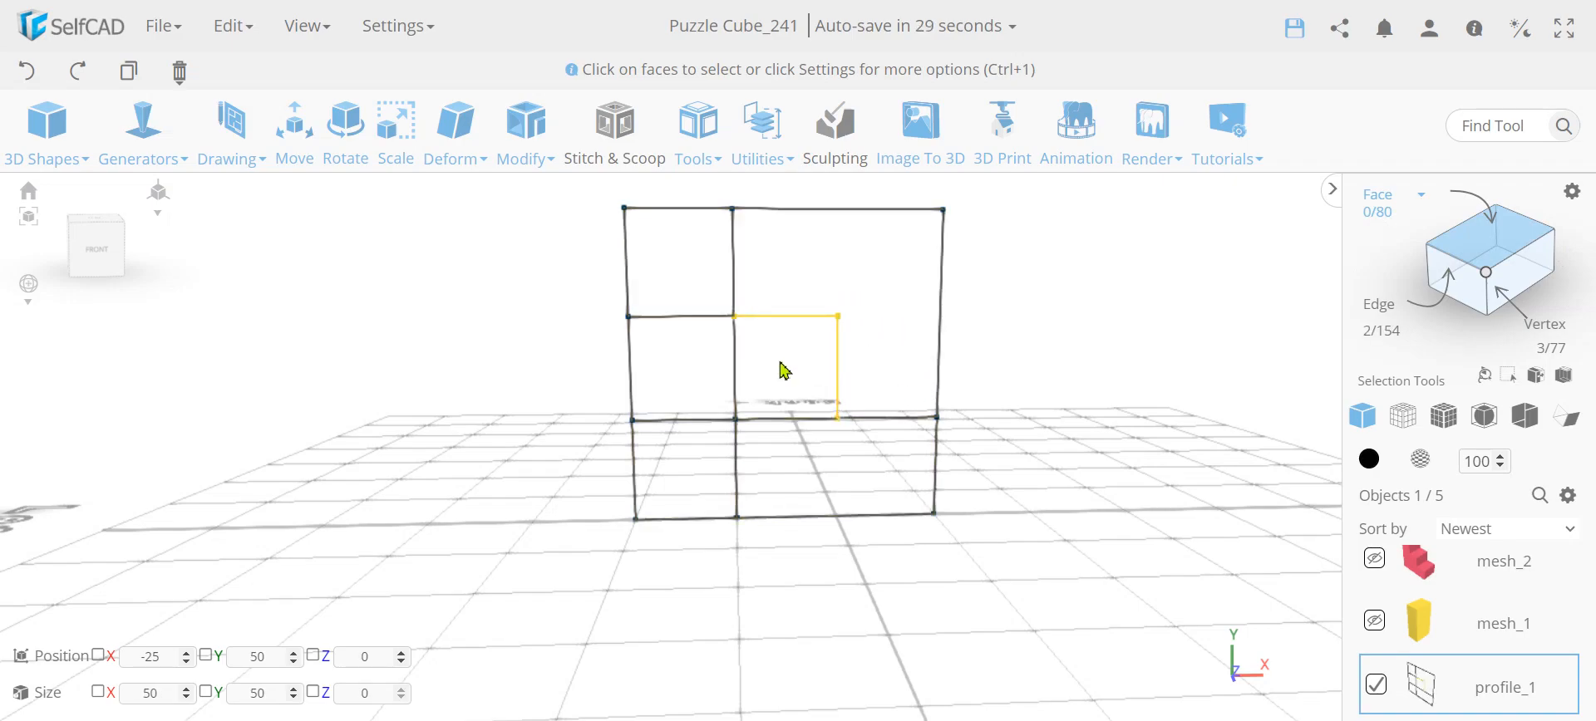
key(ctrl+a)
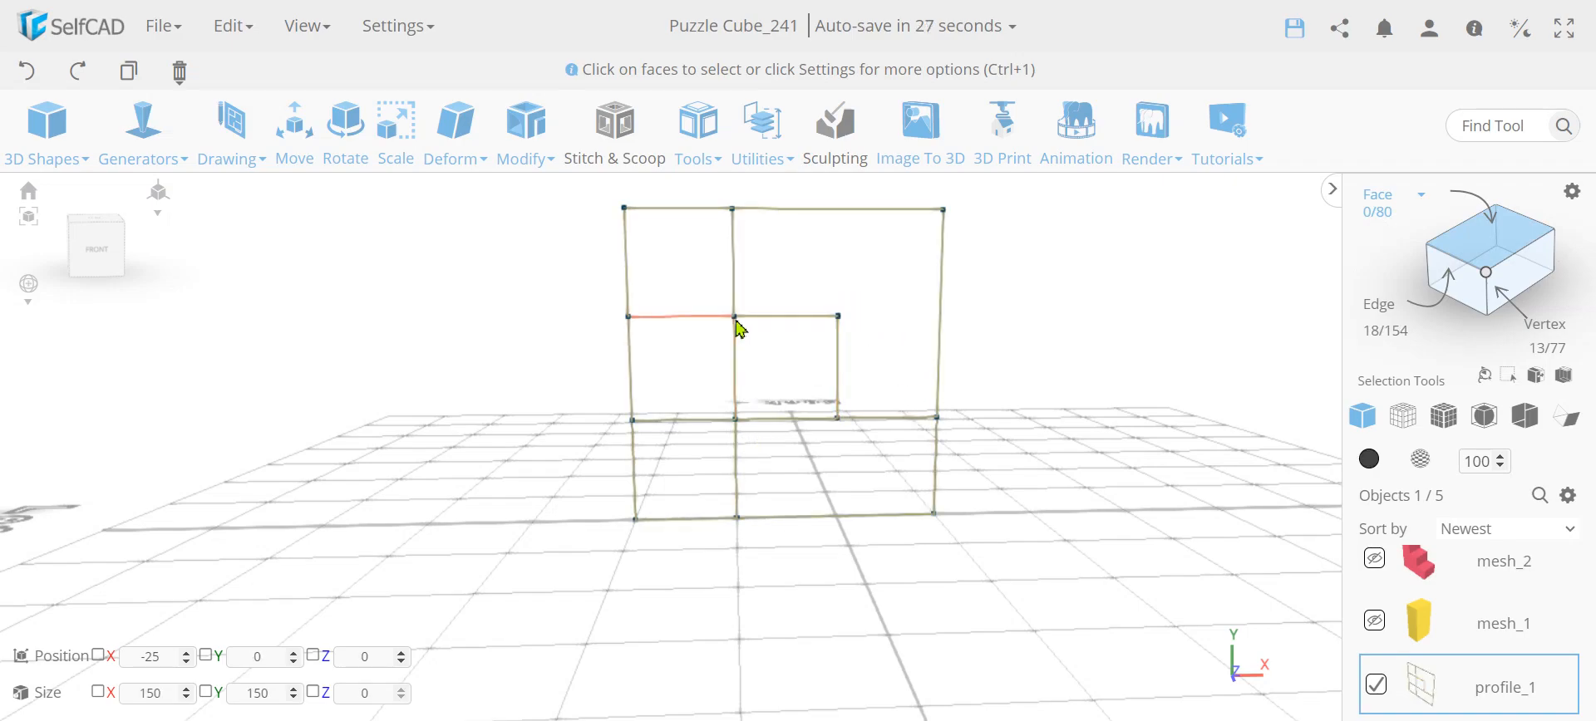
drag(868, 384, 607, 322)
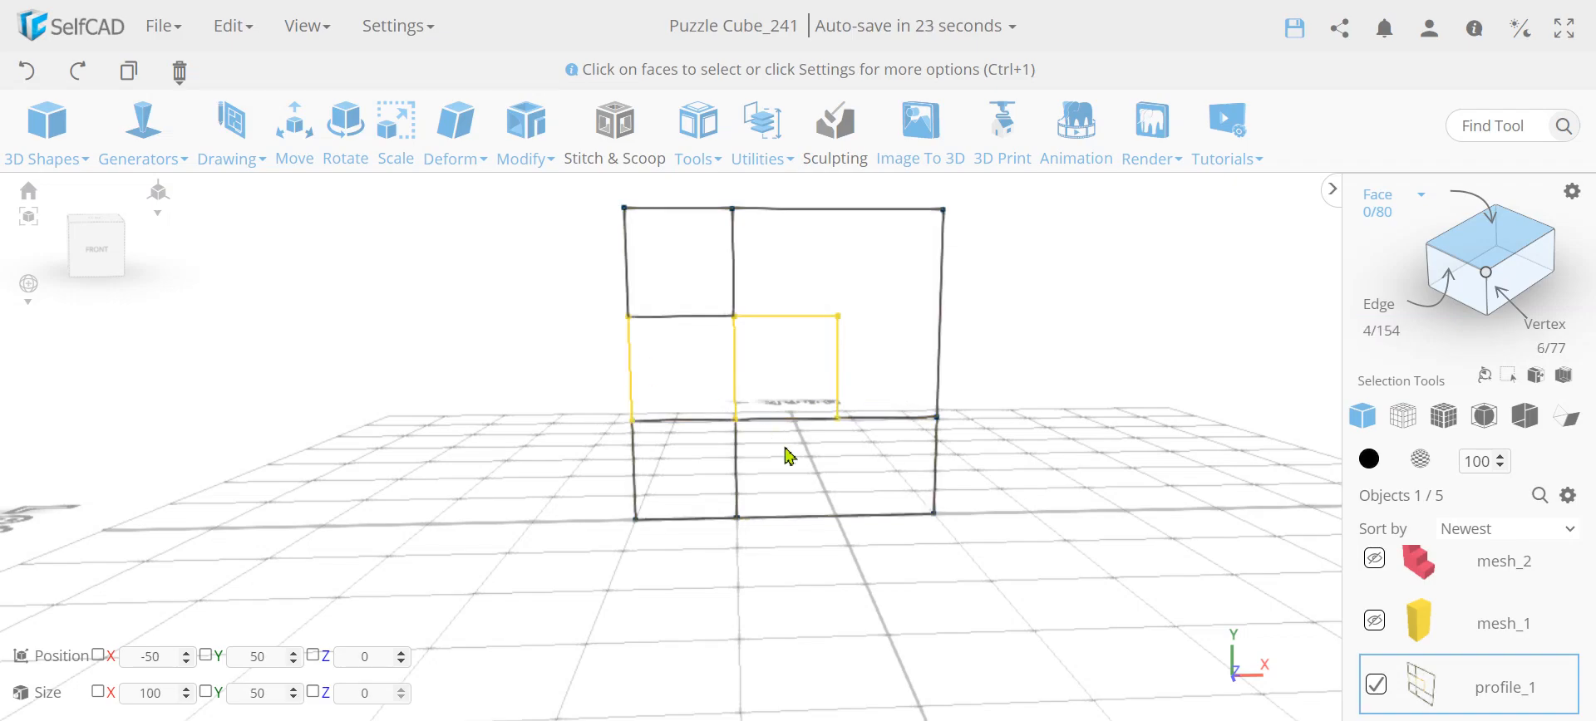
click(797, 420)
click(666, 418)
click(691, 317)
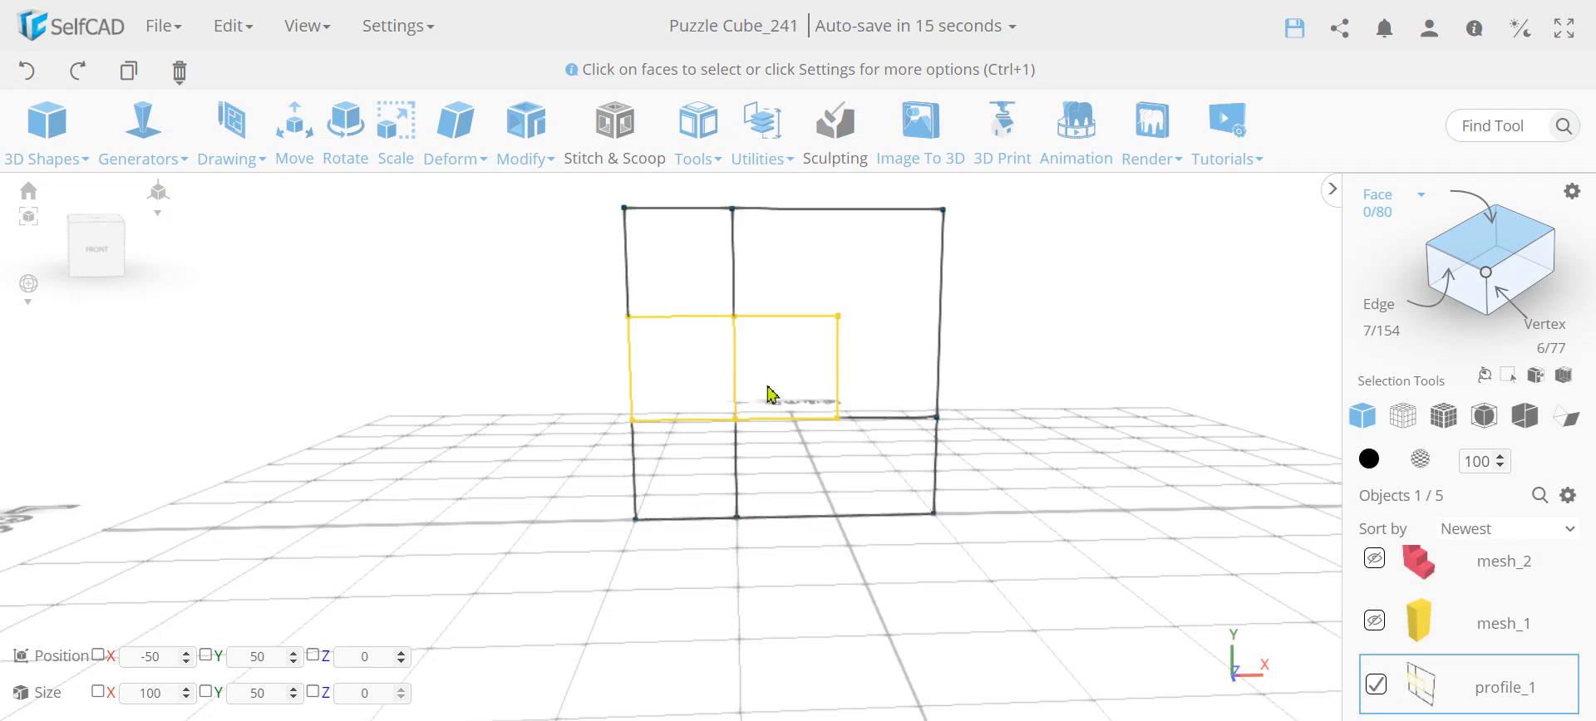
Try extruding the selected two-cell region by 150, finalize it and inspect the resulting block
click(527, 145)
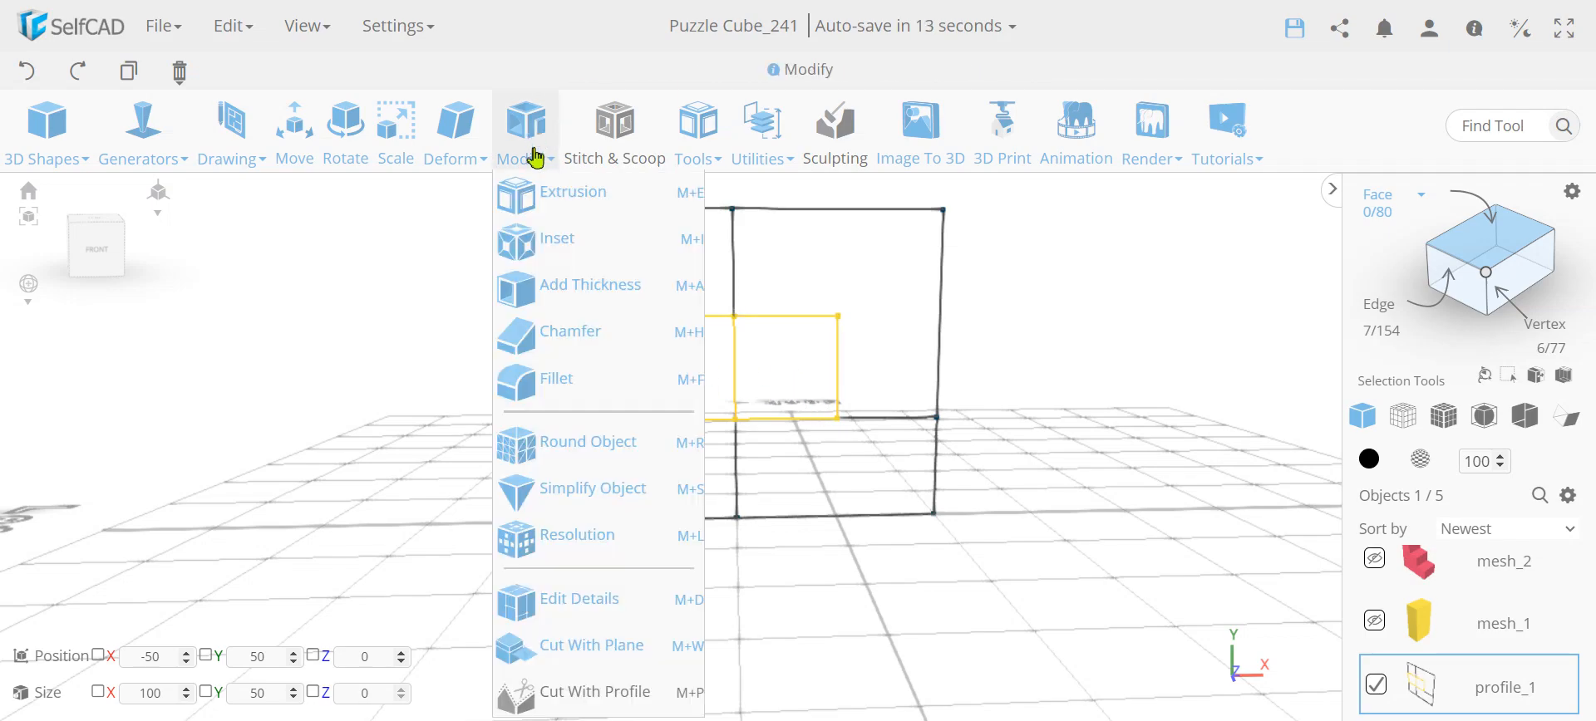
click(542, 192)
click(265, 191)
drag(295, 392, 347, 438)
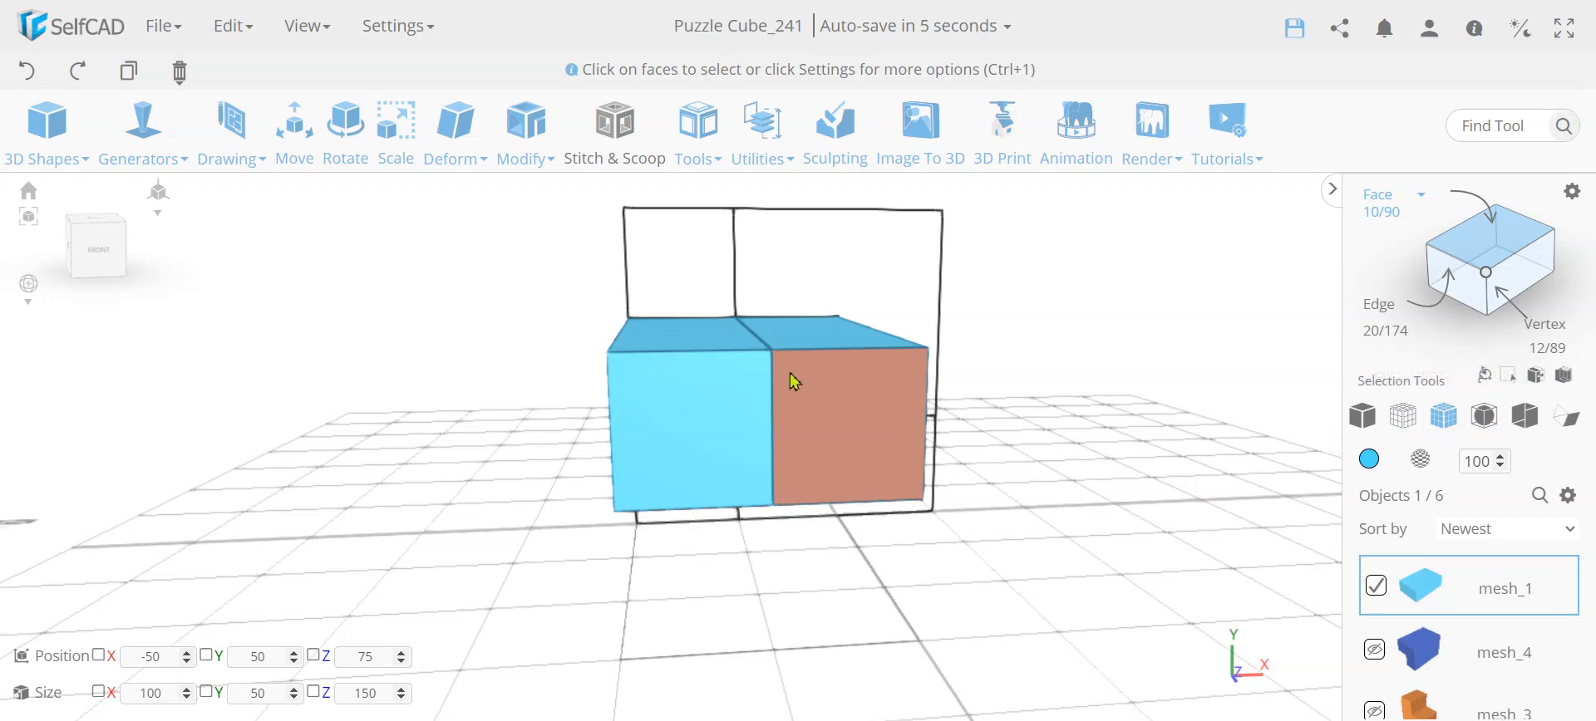
drag(1034, 384, 1030, 424)
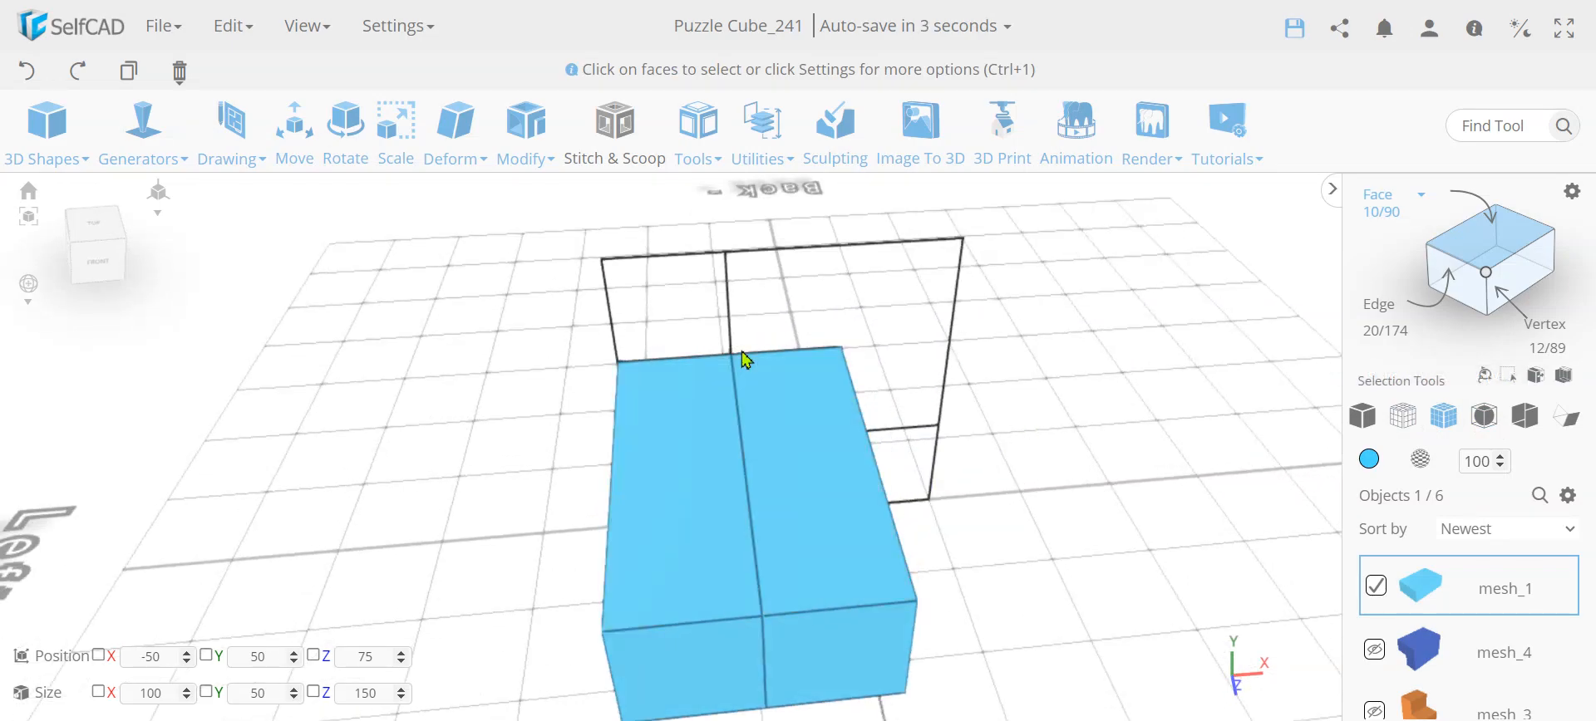
drag(782, 692, 812, 406)
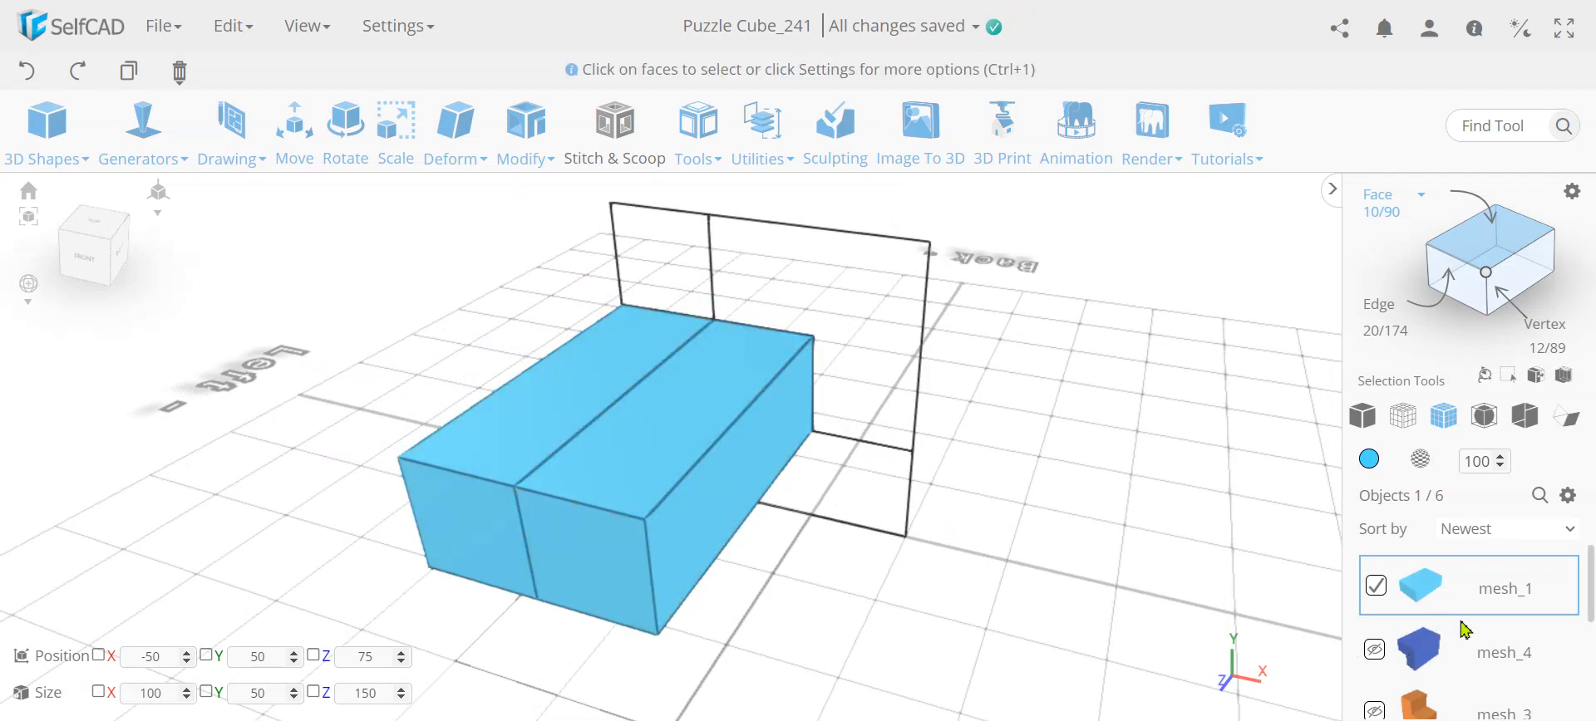
Undo the block extrusion and reset the selection to the whole profile
click(32, 75)
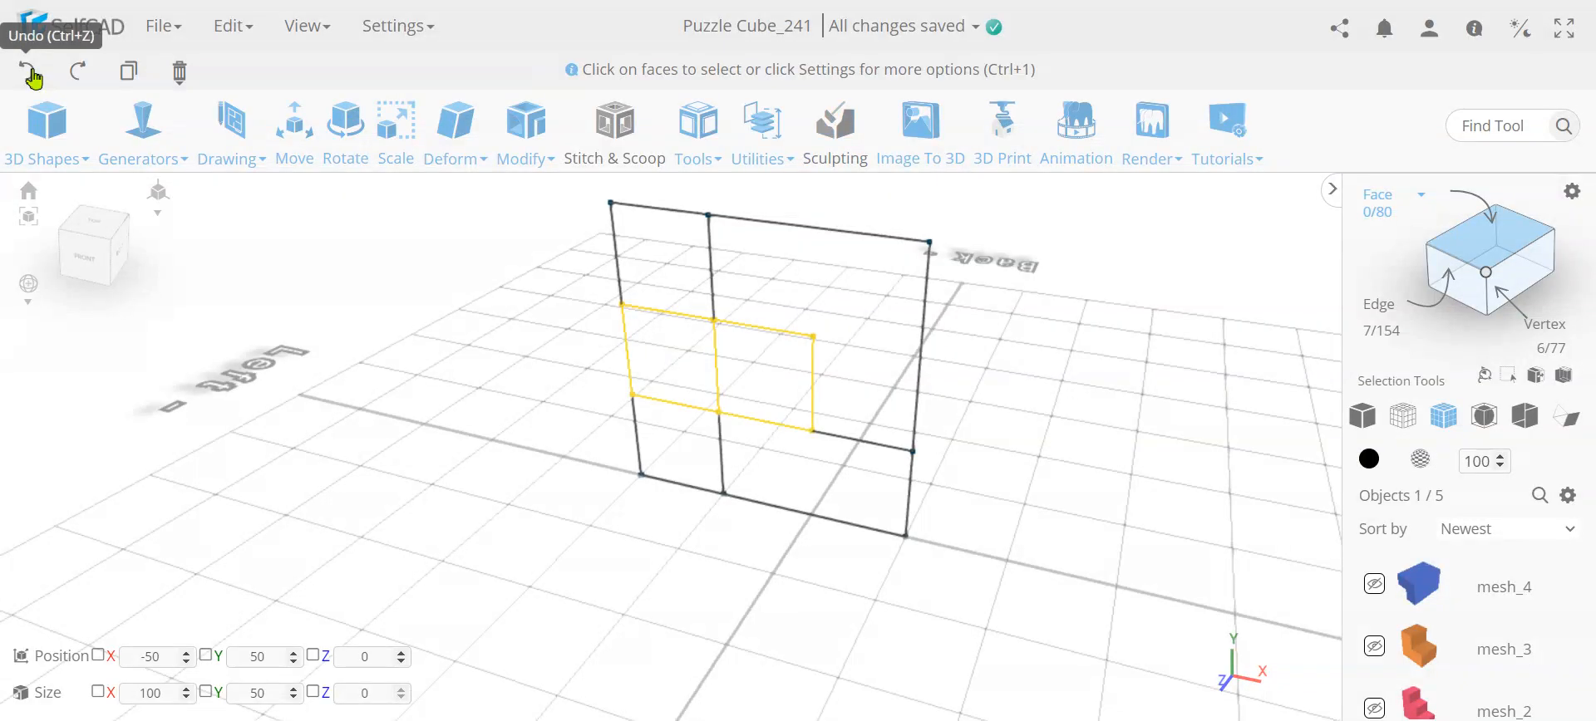
click(460, 463)
right_drag(462, 449, 566, 435)
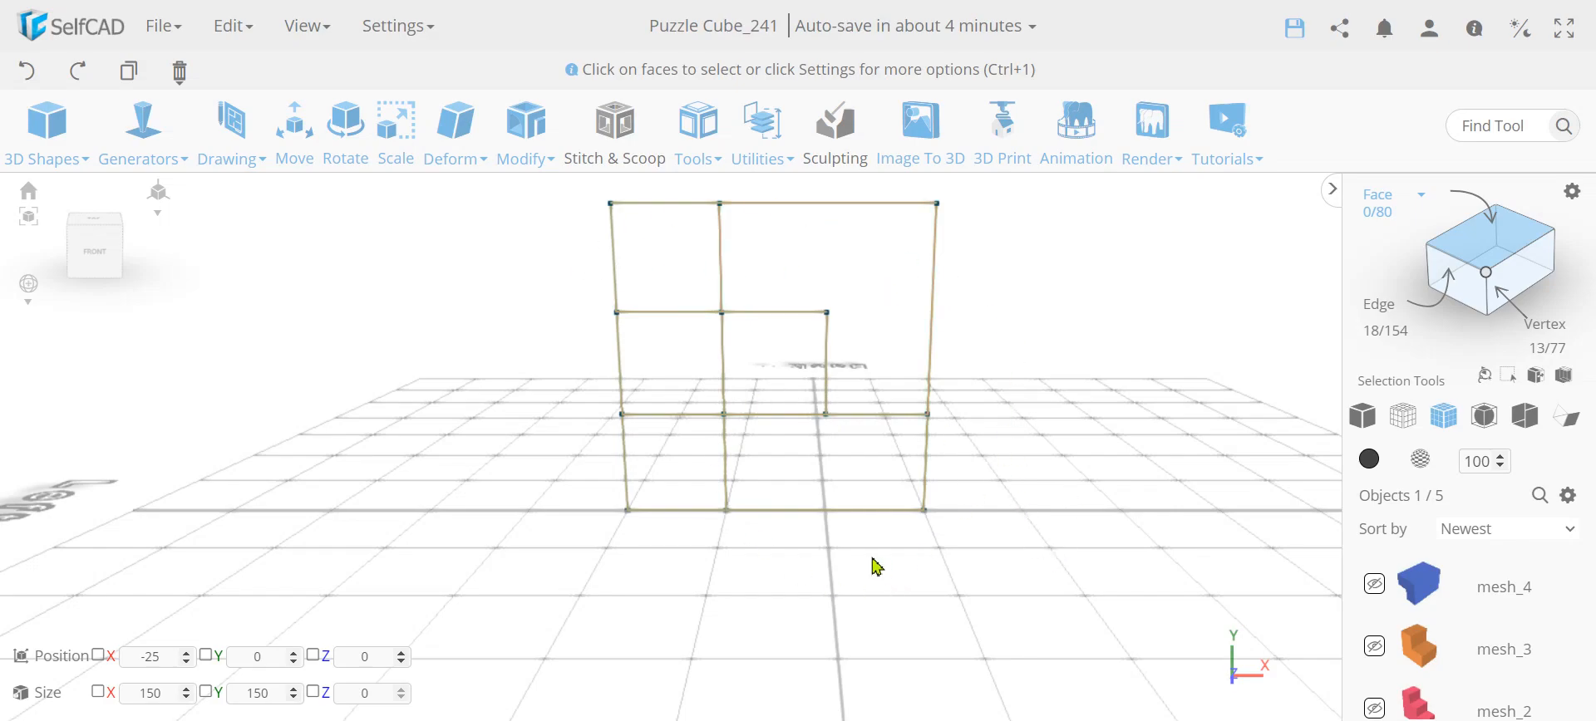
right_drag(1061, 533, 873, 245)
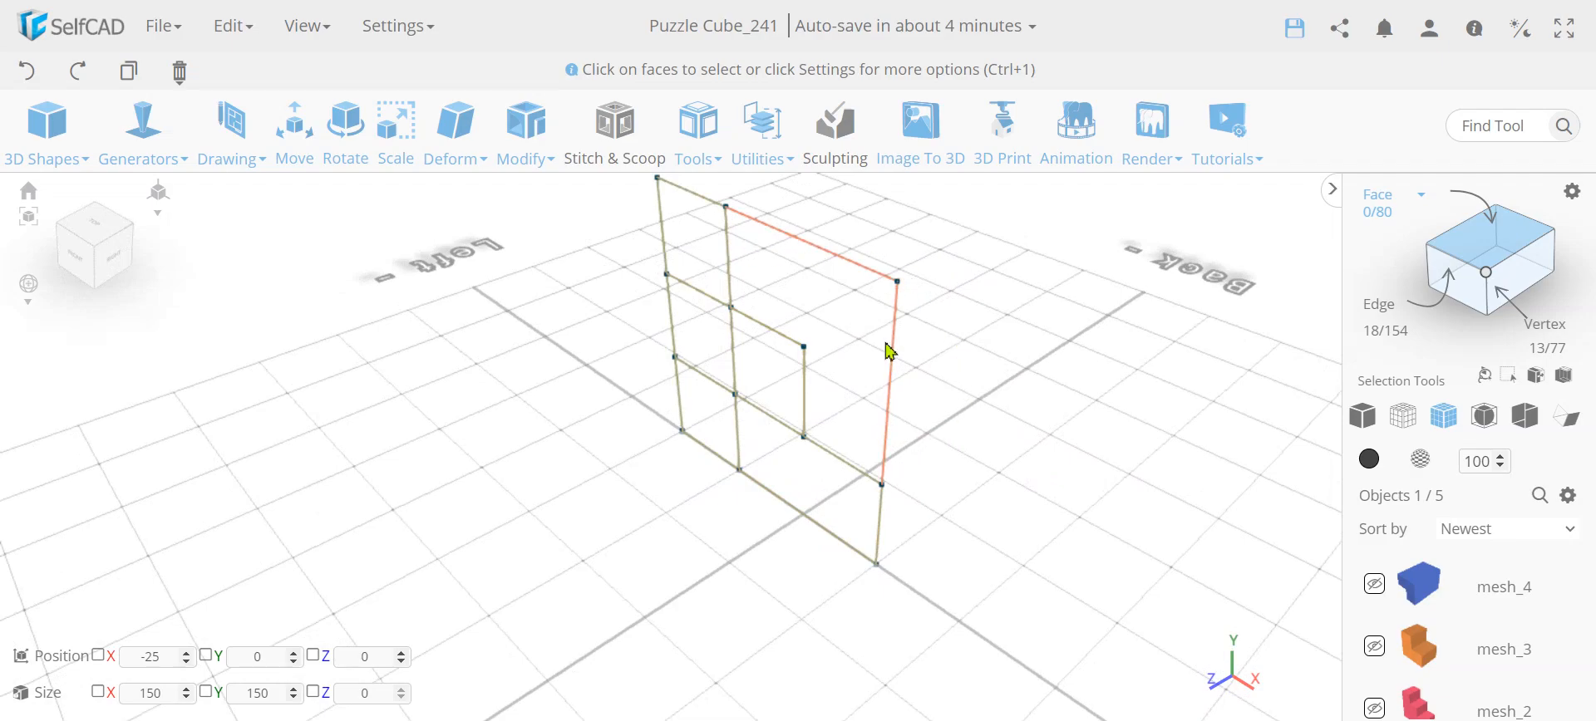